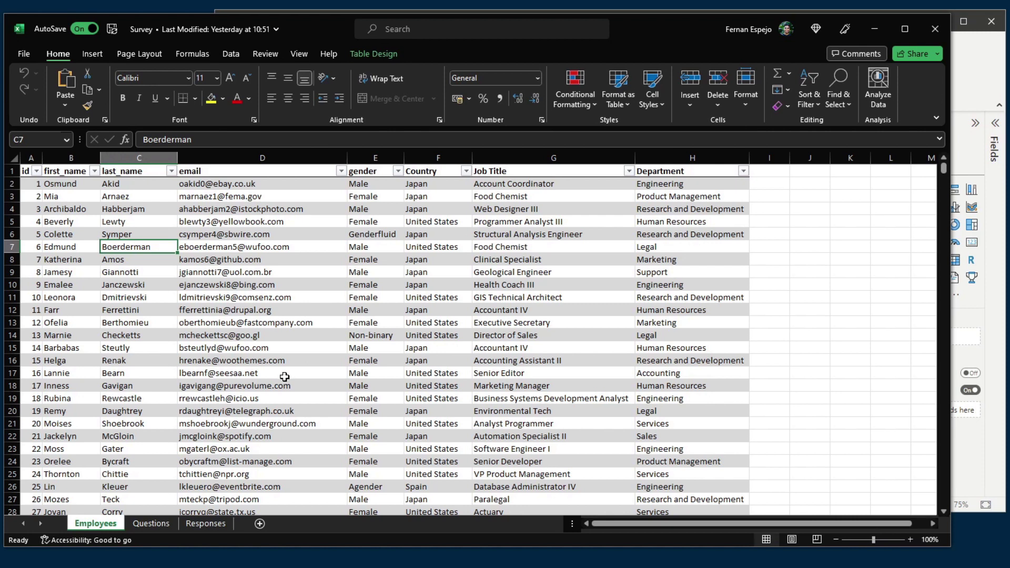
Review the Survey workbook's Questions sheet, then its Responses sheet, in Excel.
click(142, 527)
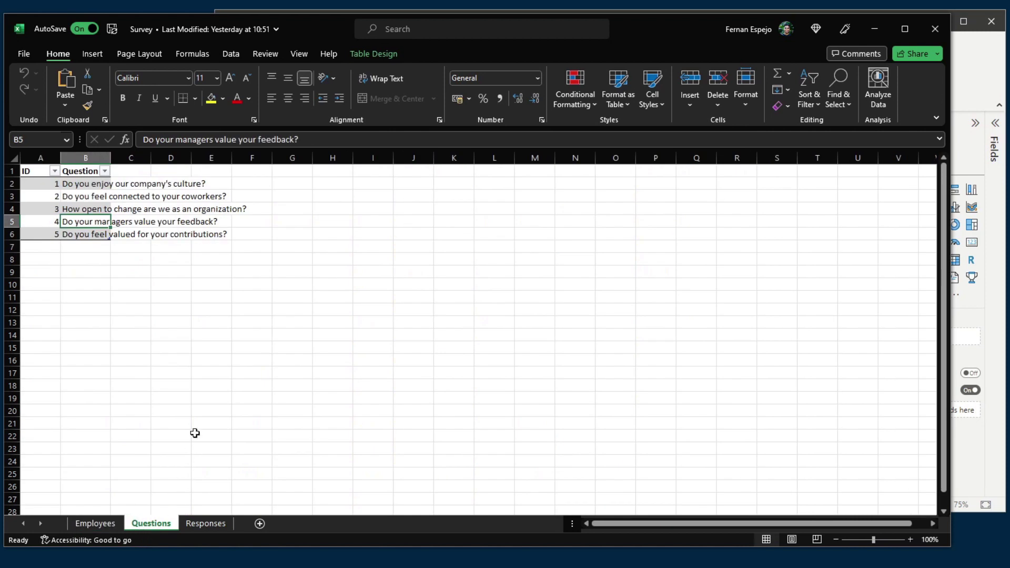
click(198, 400)
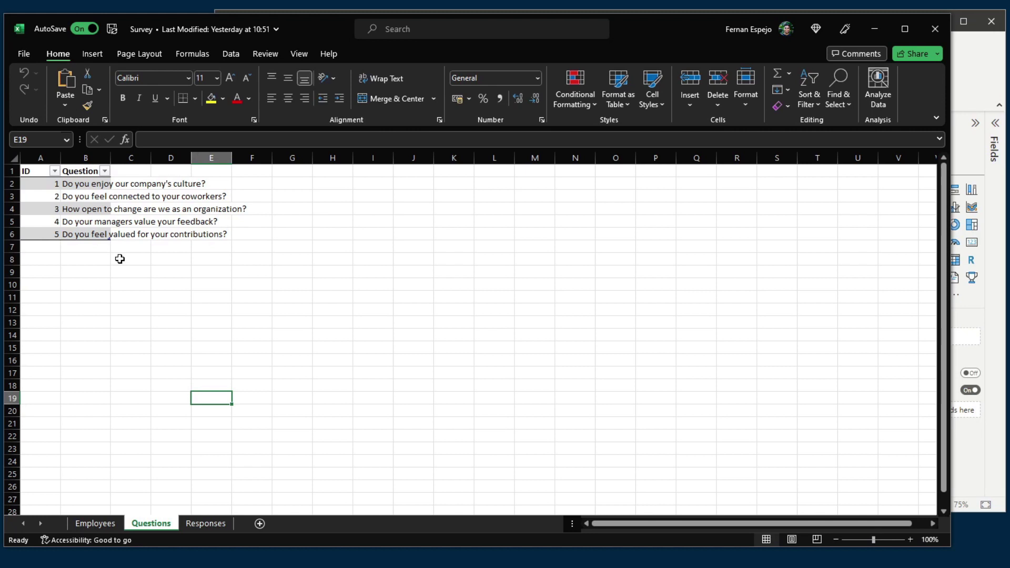
click(197, 527)
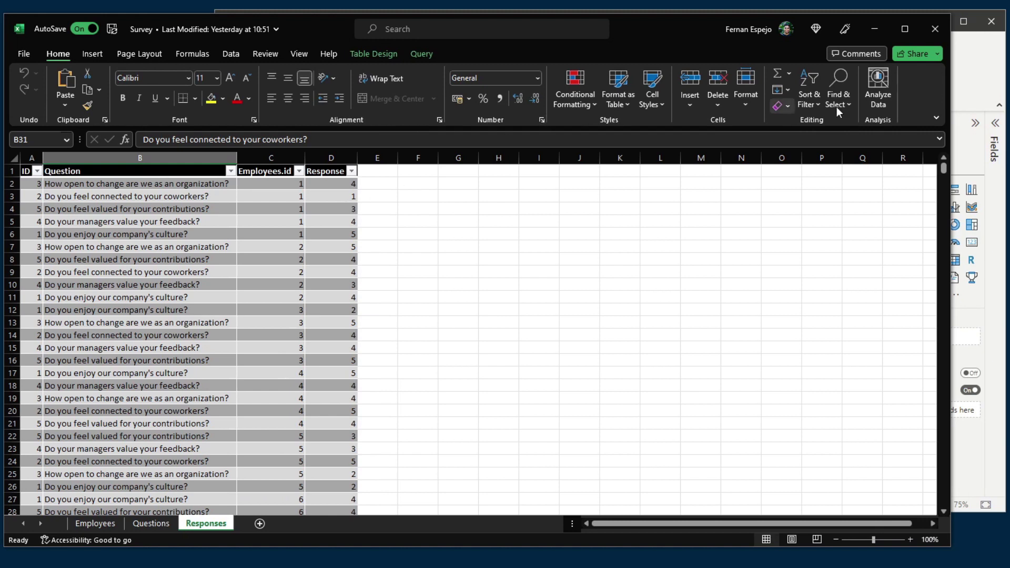
Close Excel and start an Excel workbook import of the Survey file in Power BI.
click(934, 29)
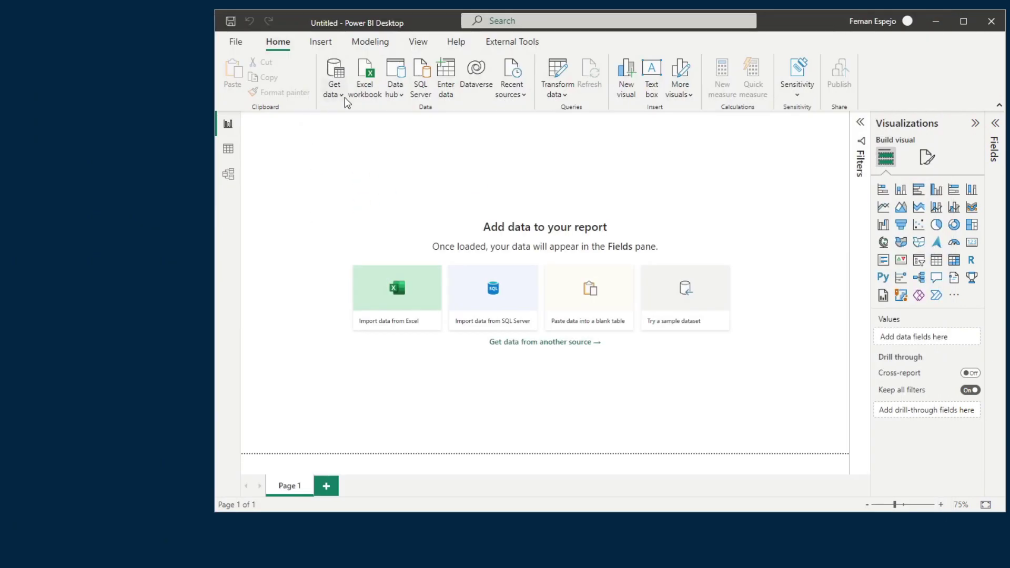
click(345, 96)
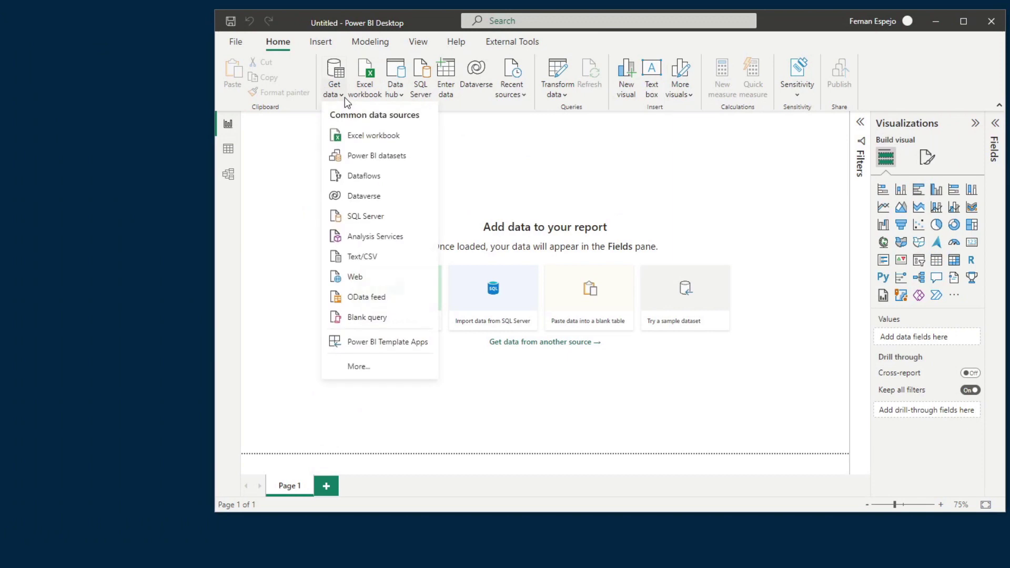
click(354, 133)
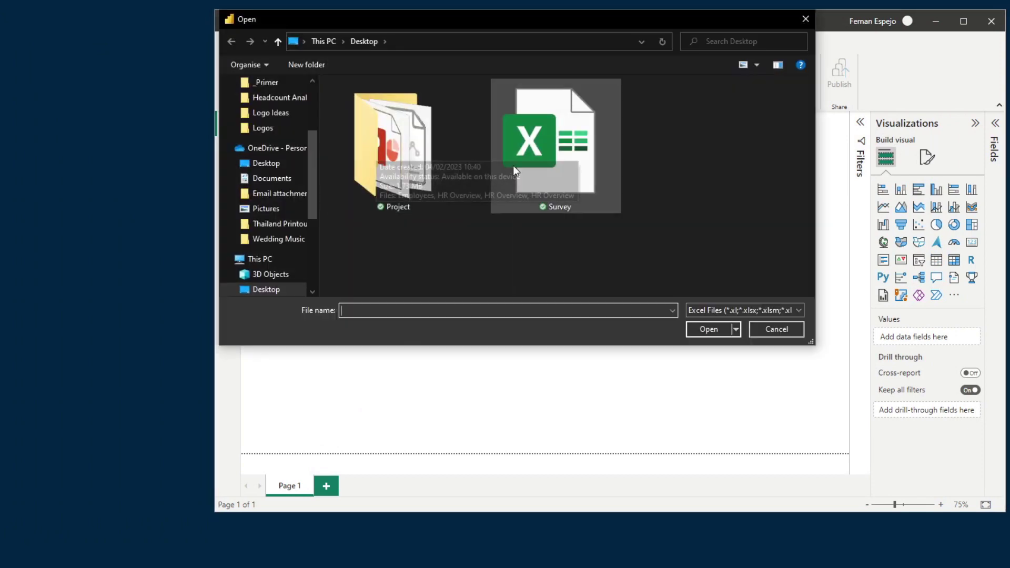
click(564, 165)
click(707, 329)
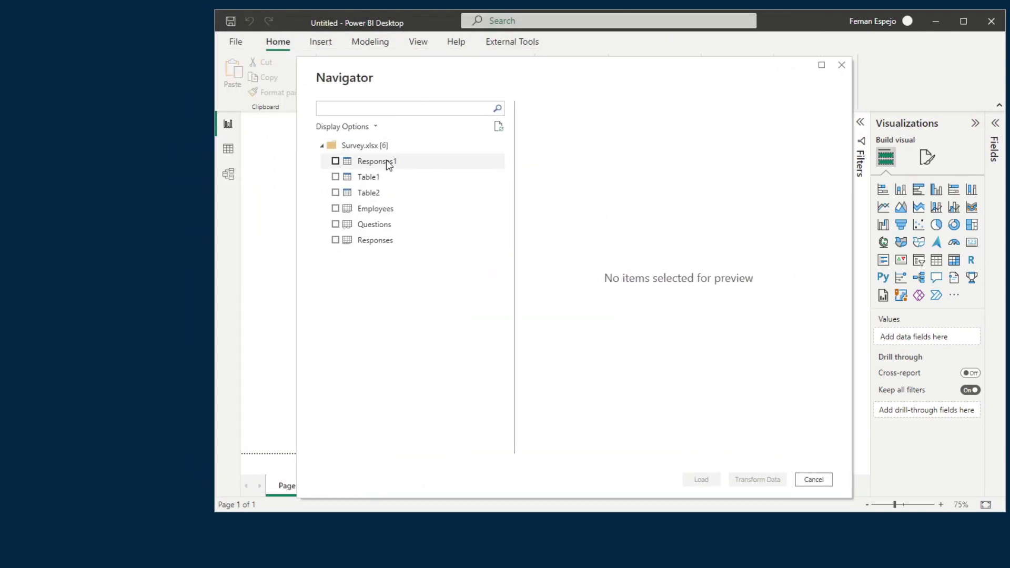
Select the Responses1 and Table2 tables in Navigator and send them to Power Query.
click(380, 163)
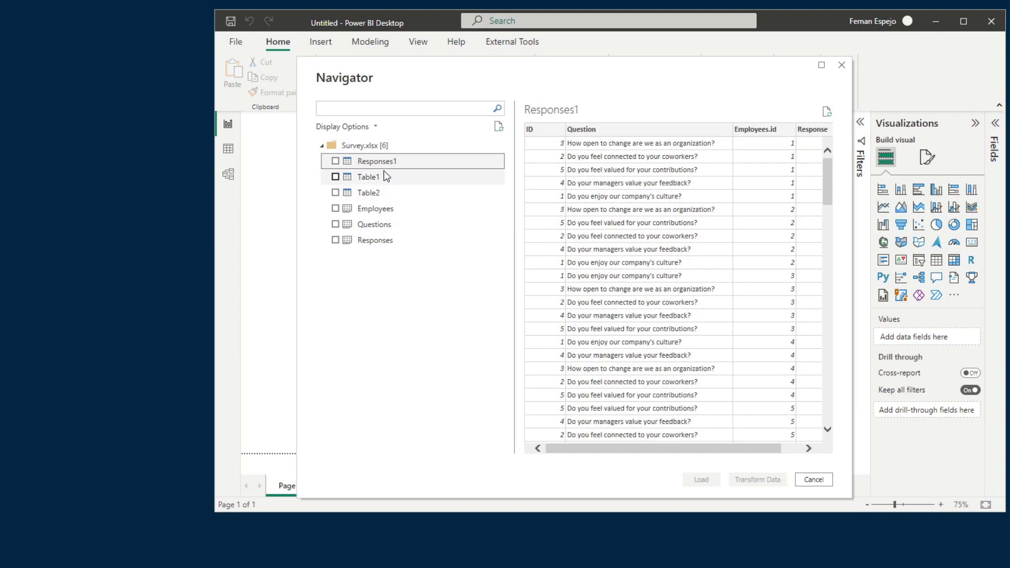
click(377, 178)
click(353, 164)
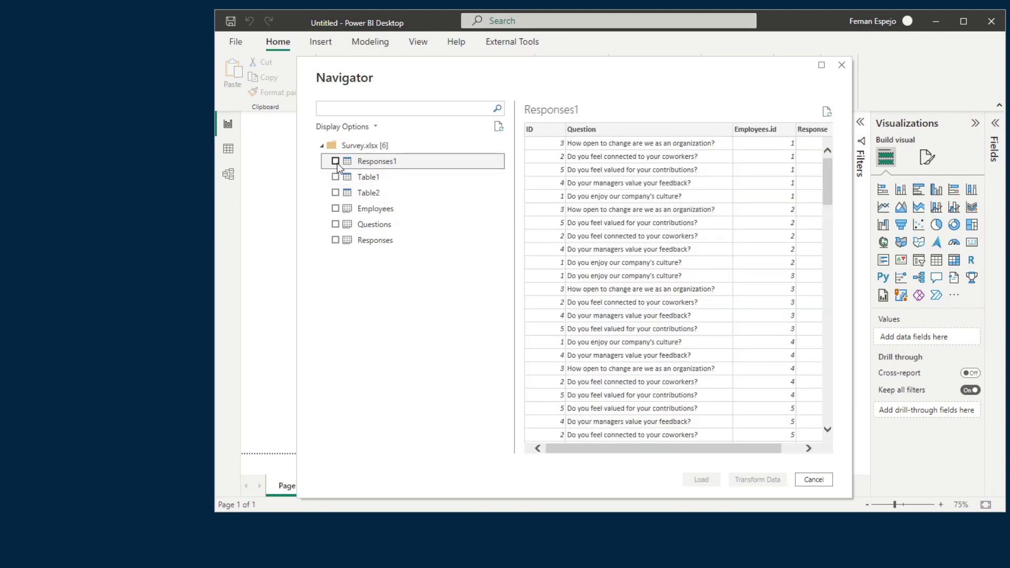
click(335, 161)
click(367, 191)
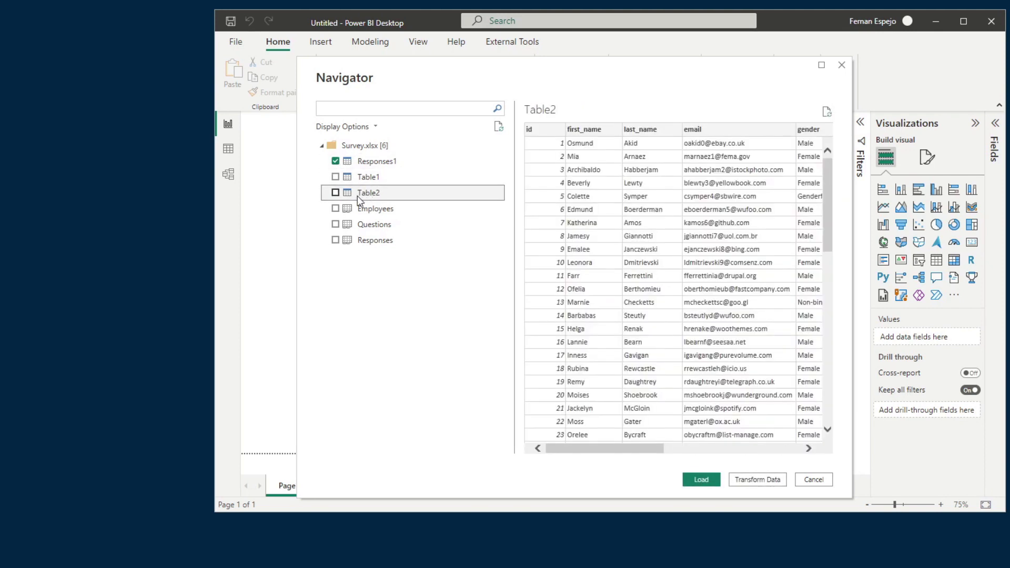
click(335, 192)
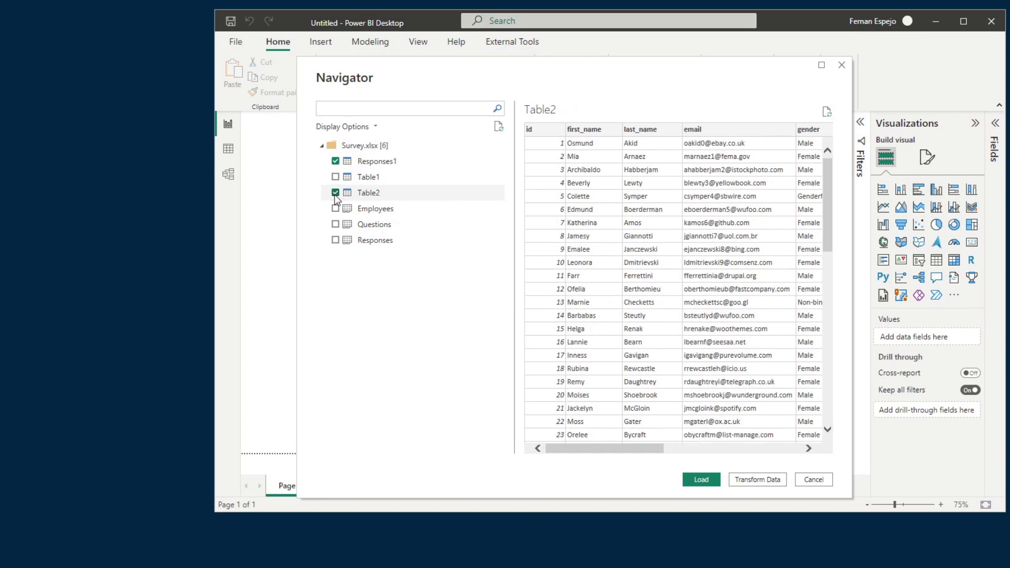
click(755, 479)
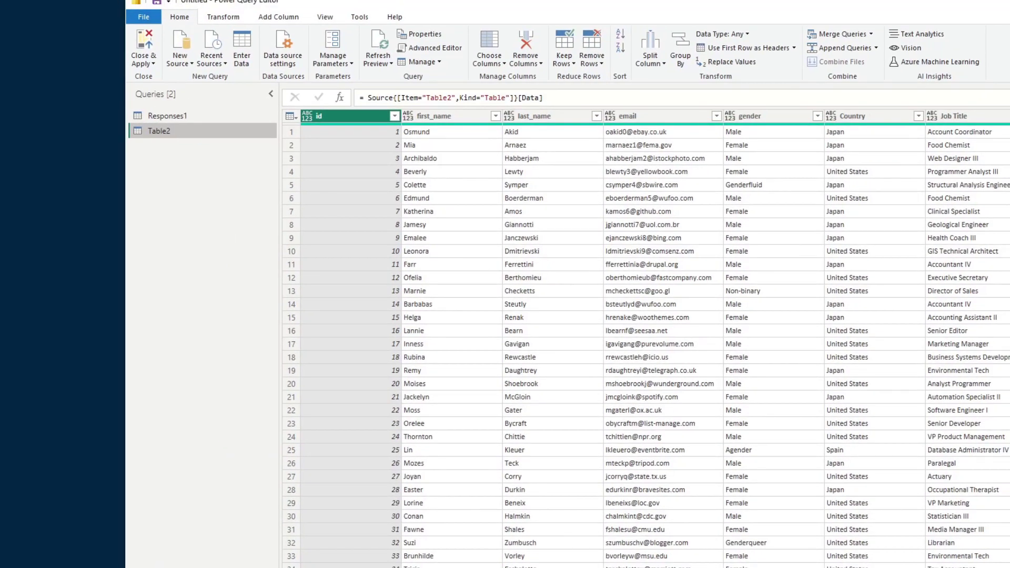
Detect data types on all Table2 columns and rename the query to Employees.
drag(369, 3, 411, 2)
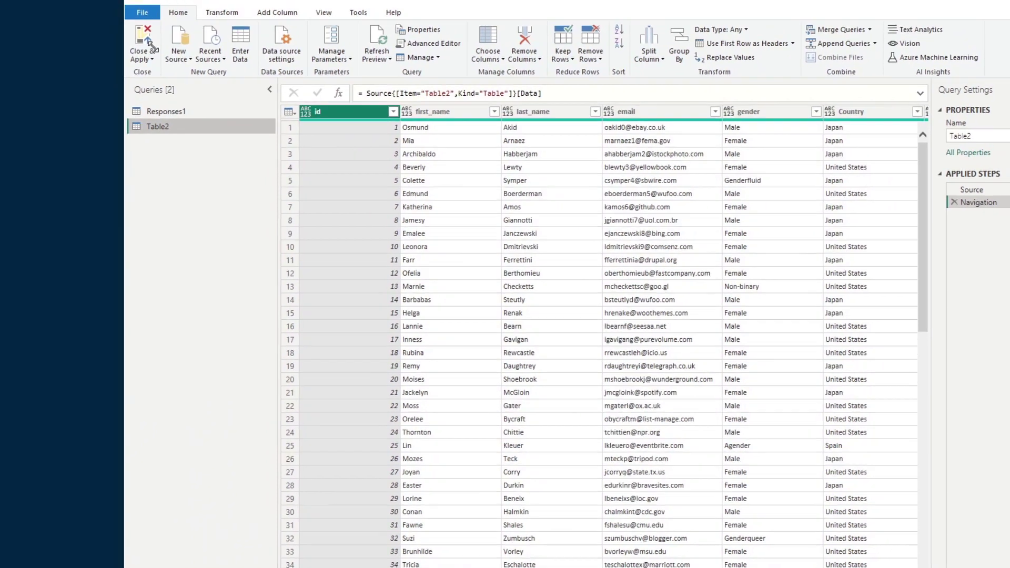
key(super+Down)
drag(418, 210, 325, 23)
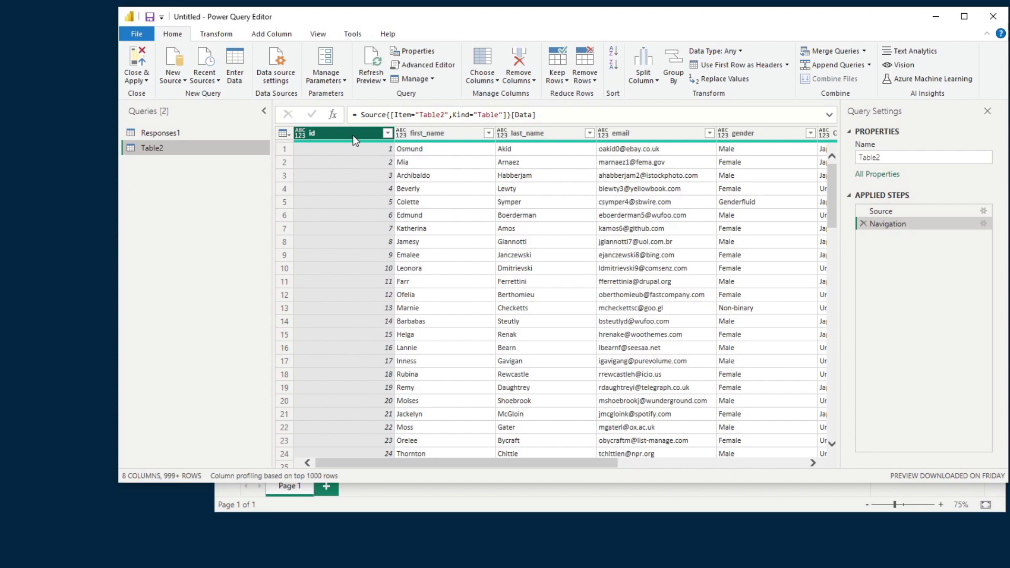
click(429, 132)
key(ctrl+a)
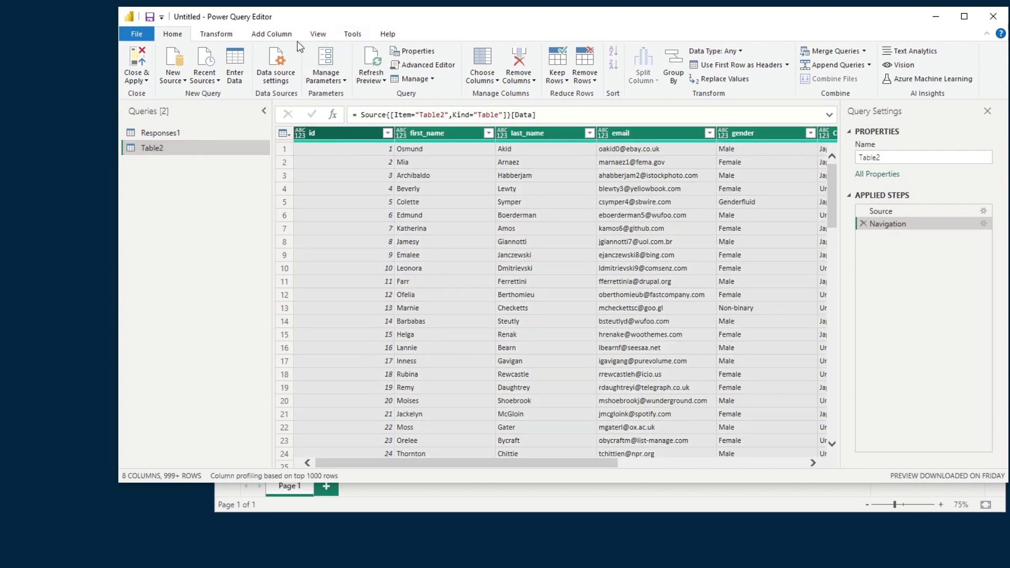
click(216, 33)
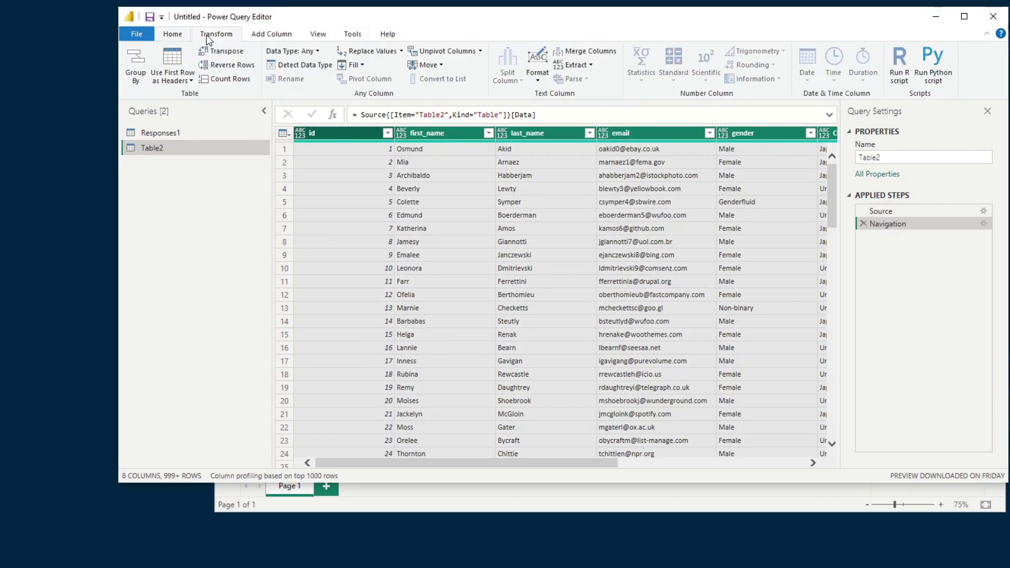
click(305, 66)
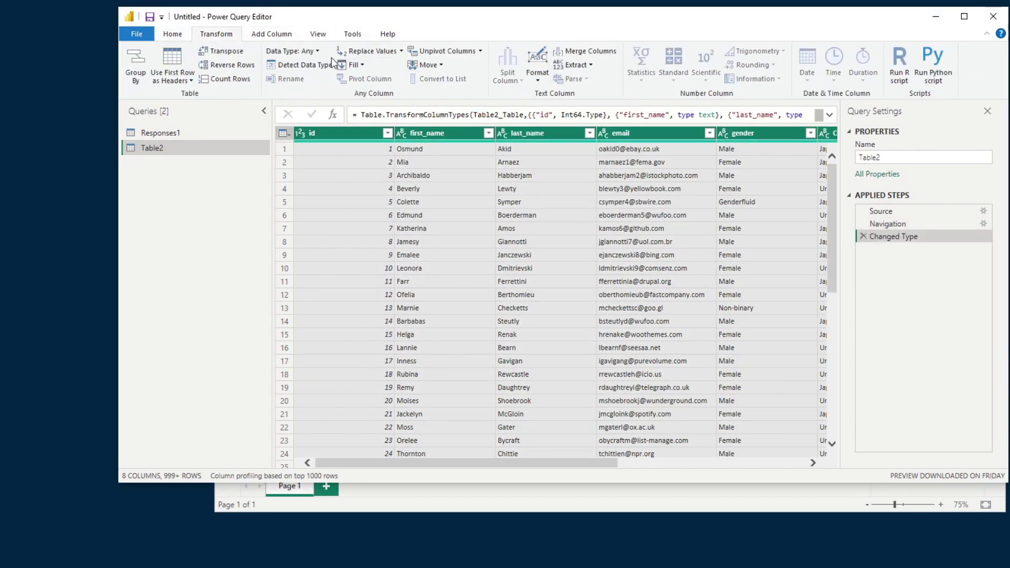
double_click(167, 148)
text(Employees)
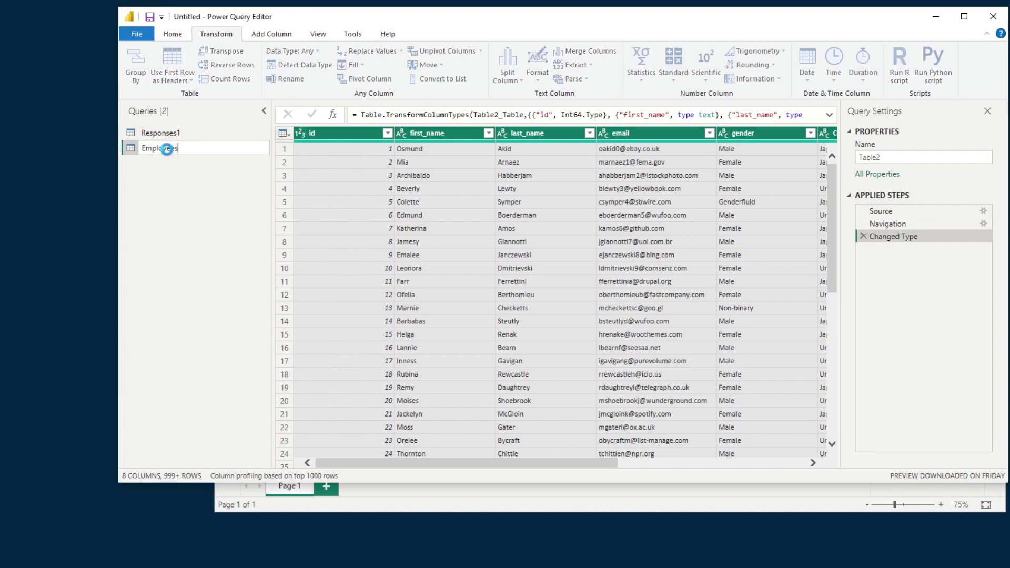
key(Return)
Detect data types on Responses1, rename it to Responses, then Close & Apply.
click(165, 133)
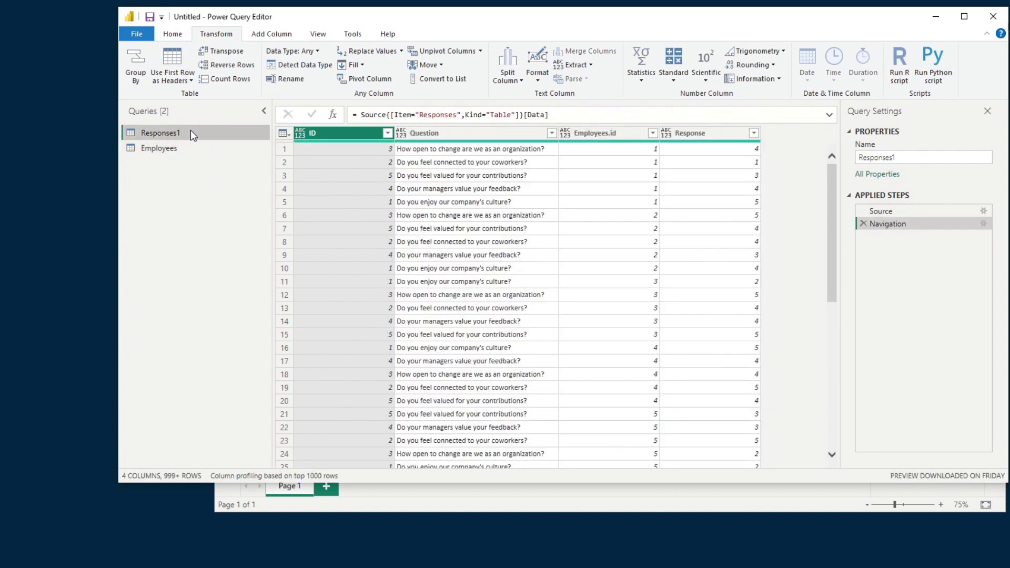
key(ctrl+a)
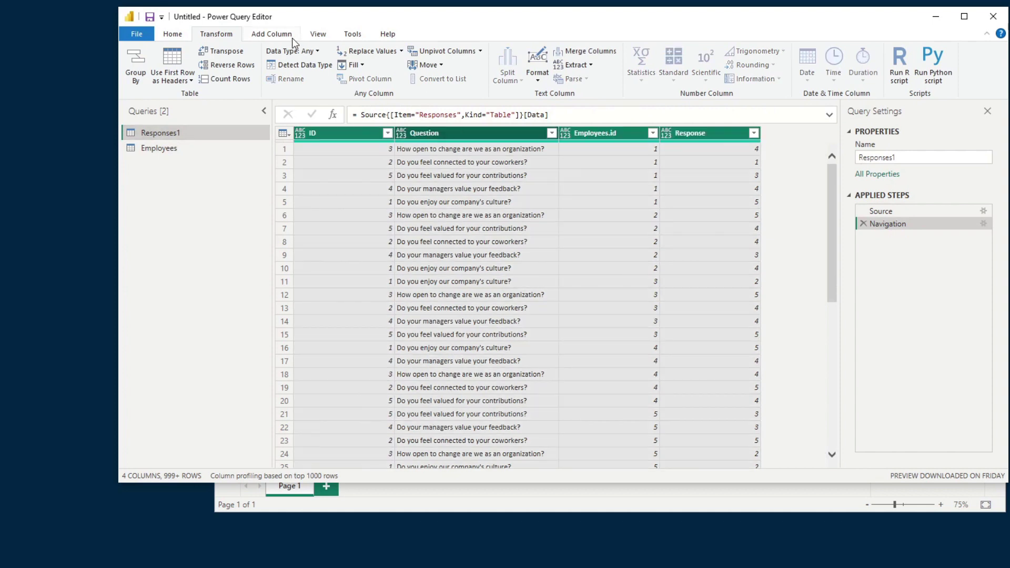
click(295, 64)
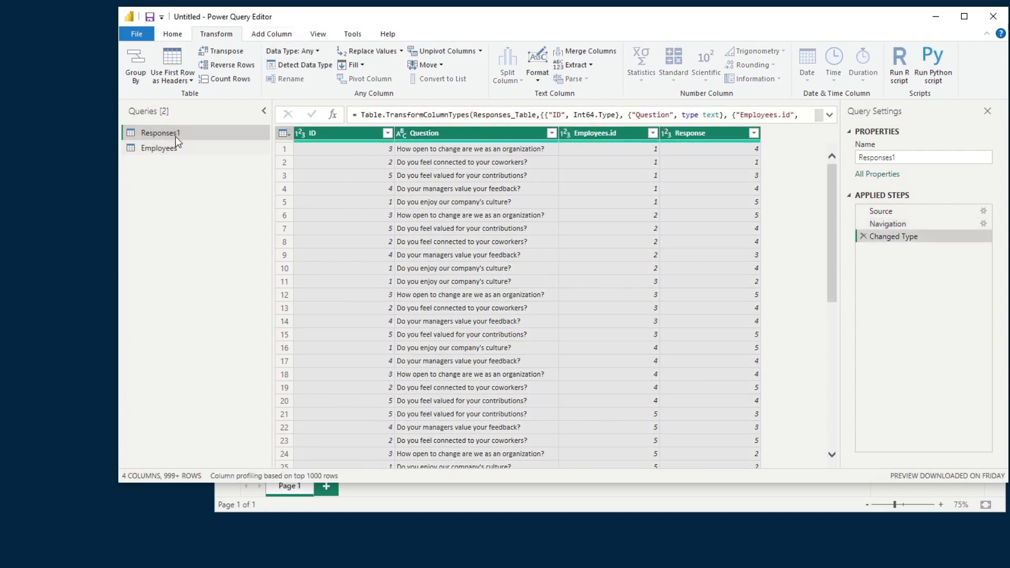
double_click(194, 131)
key(BackSpace)
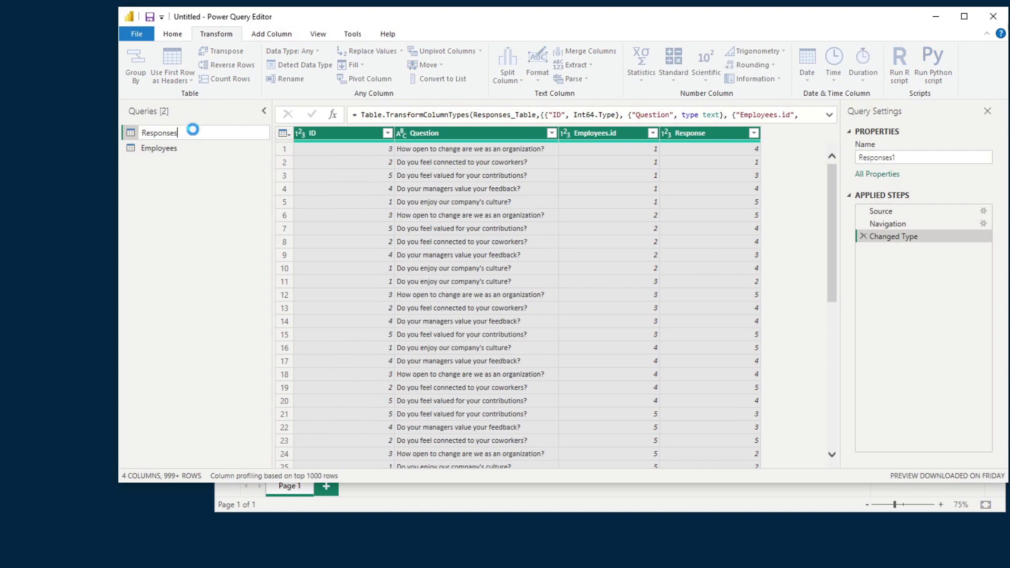
key(Return)
click(177, 35)
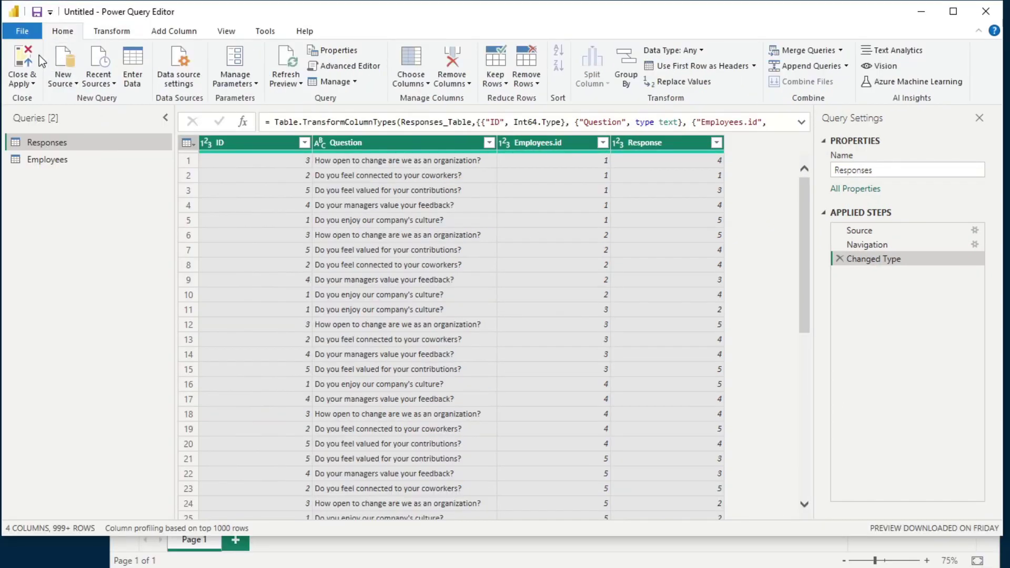
click(17, 57)
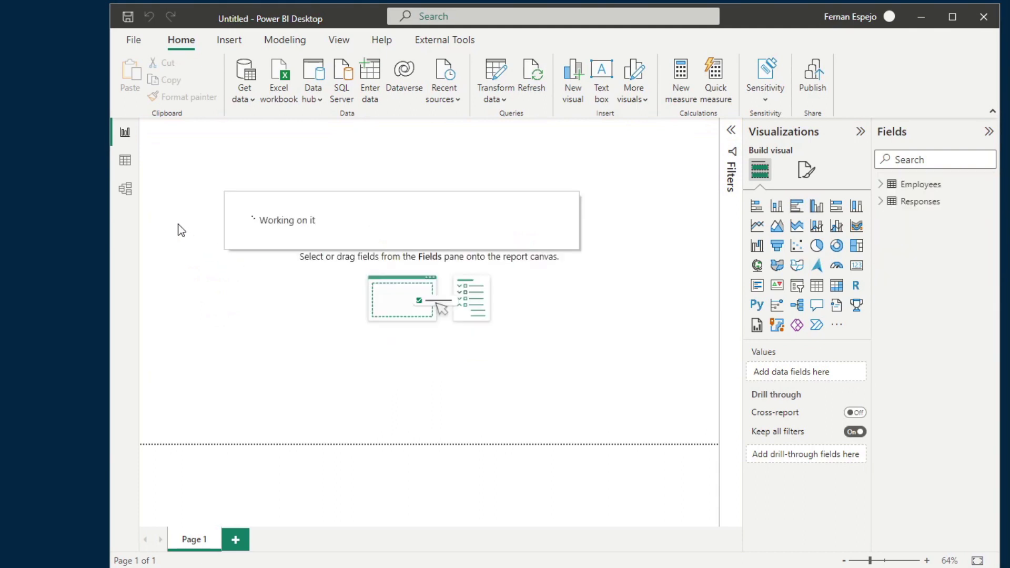
In Model view, link Responses' Employees.id to Employees' id, then return to Report view.
click(132, 196)
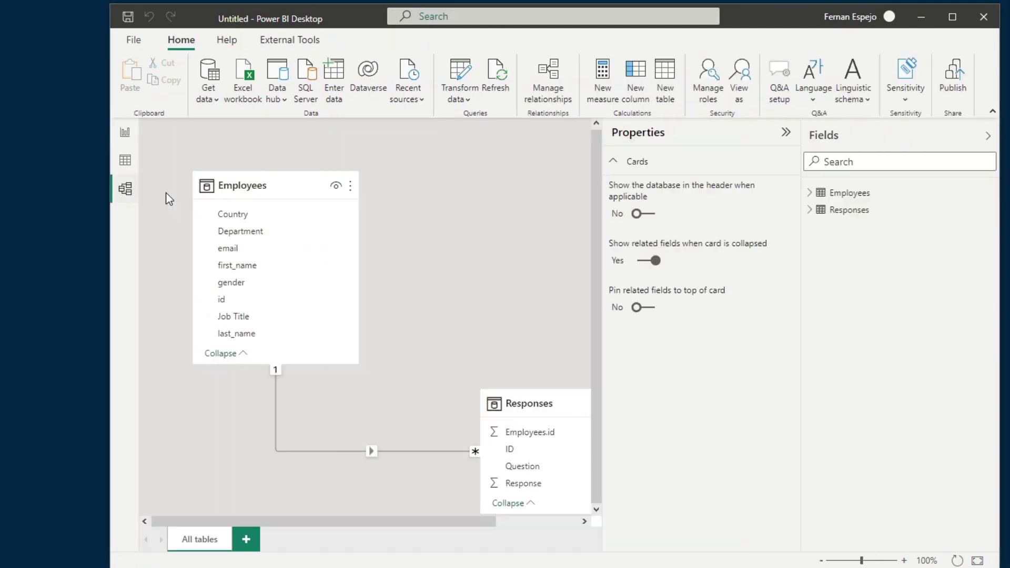
click(782, 135)
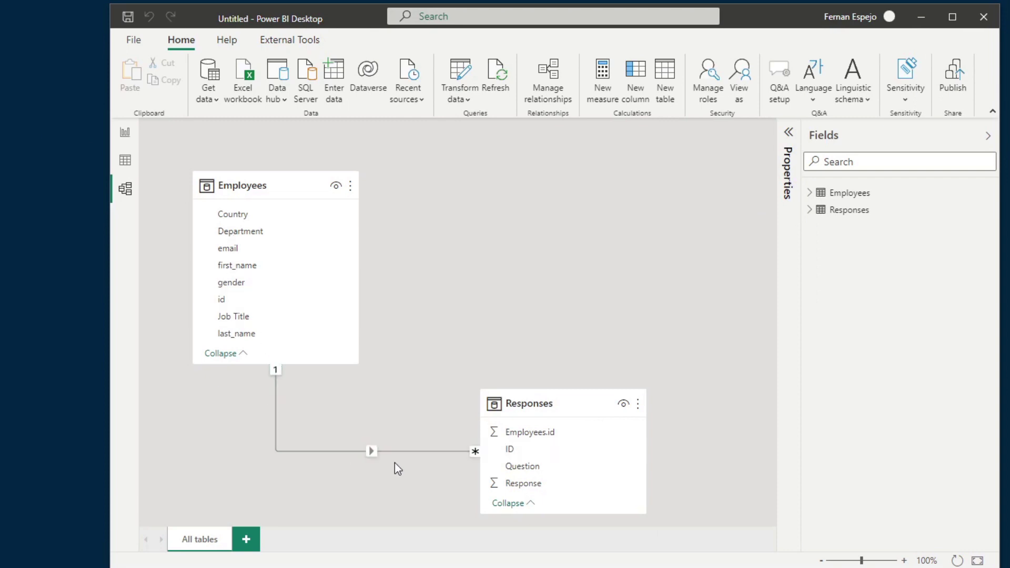
double_click(374, 454)
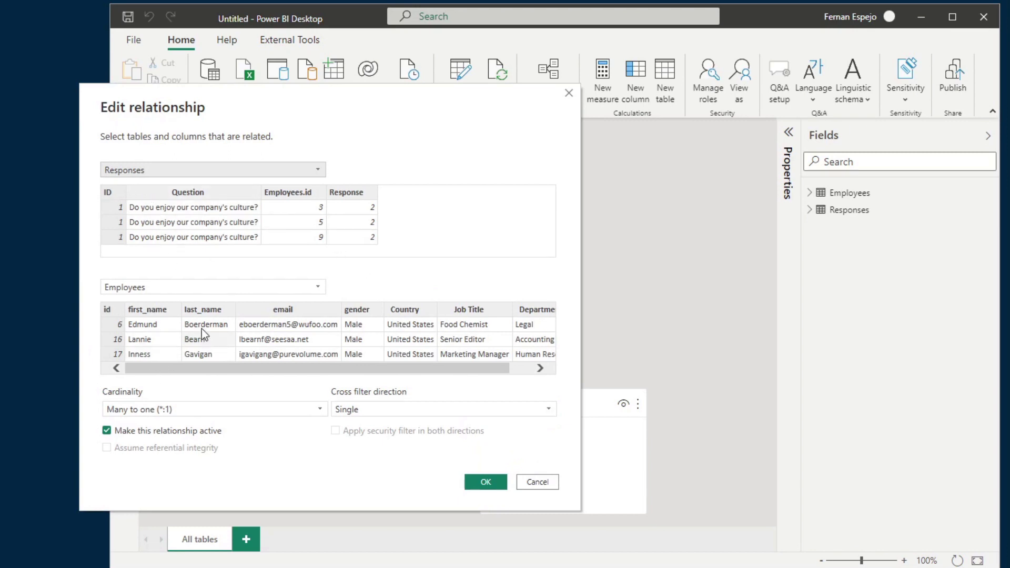
click(307, 198)
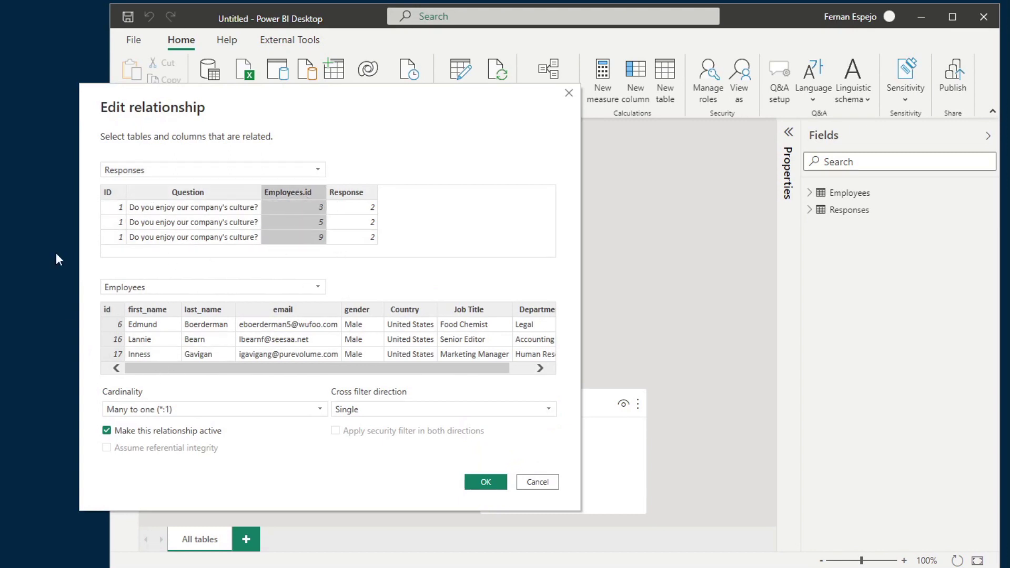
click(485, 482)
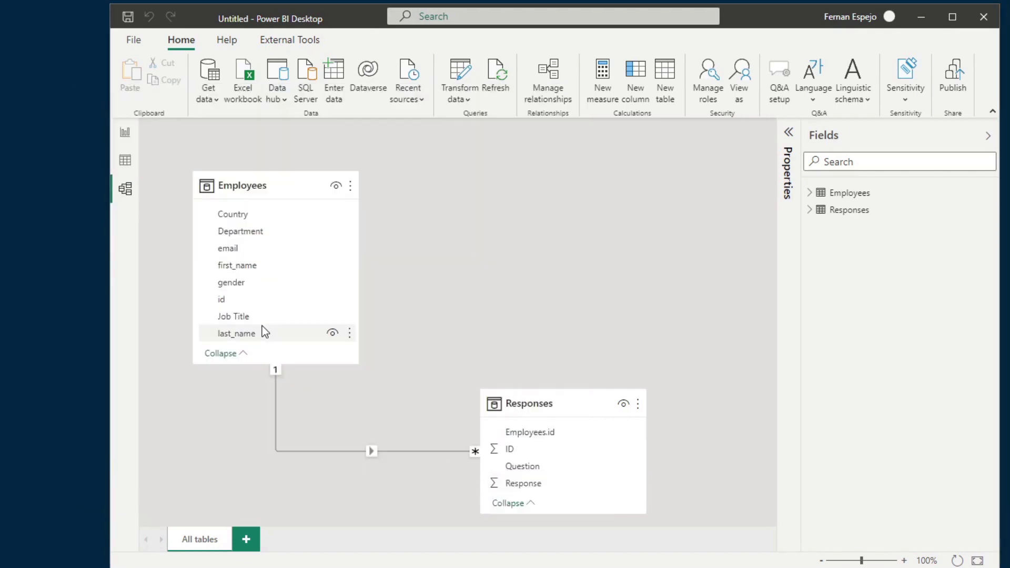
click(114, 132)
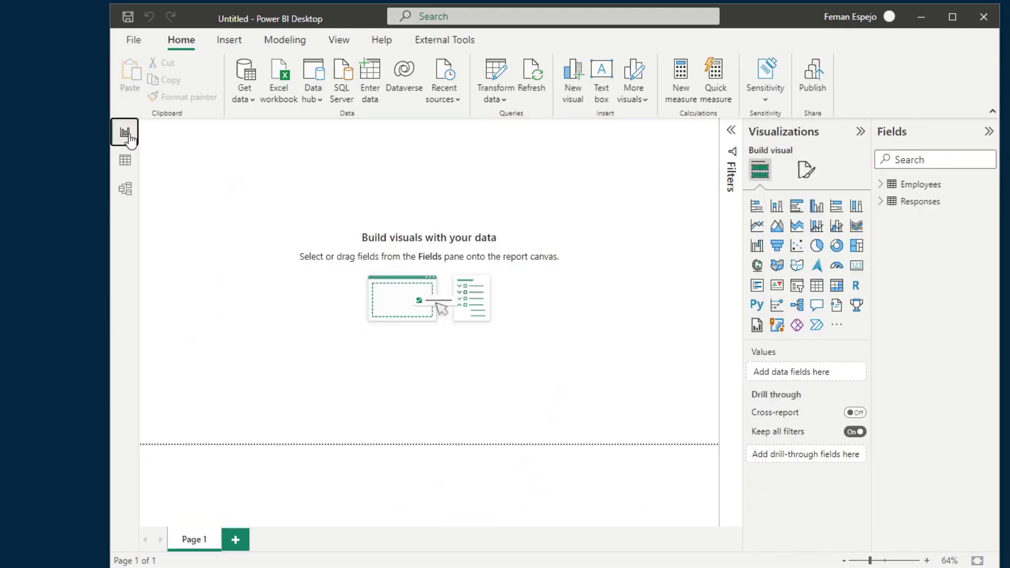
Place the Question field on the canvas and turn it into a clustered bar chart.
click(880, 201)
drag(939, 252, 565, 342)
click(730, 131)
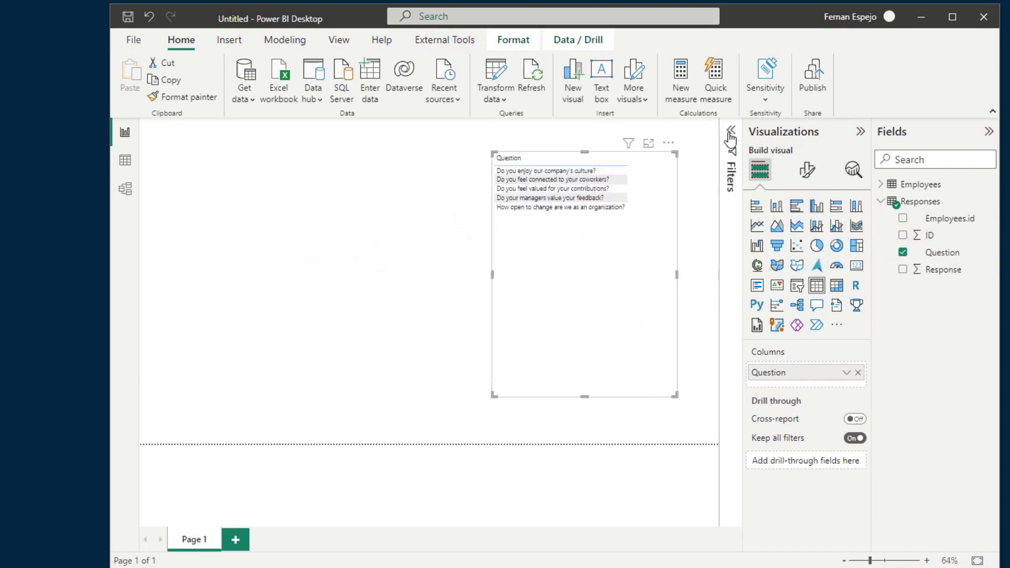
drag(540, 235, 563, 293)
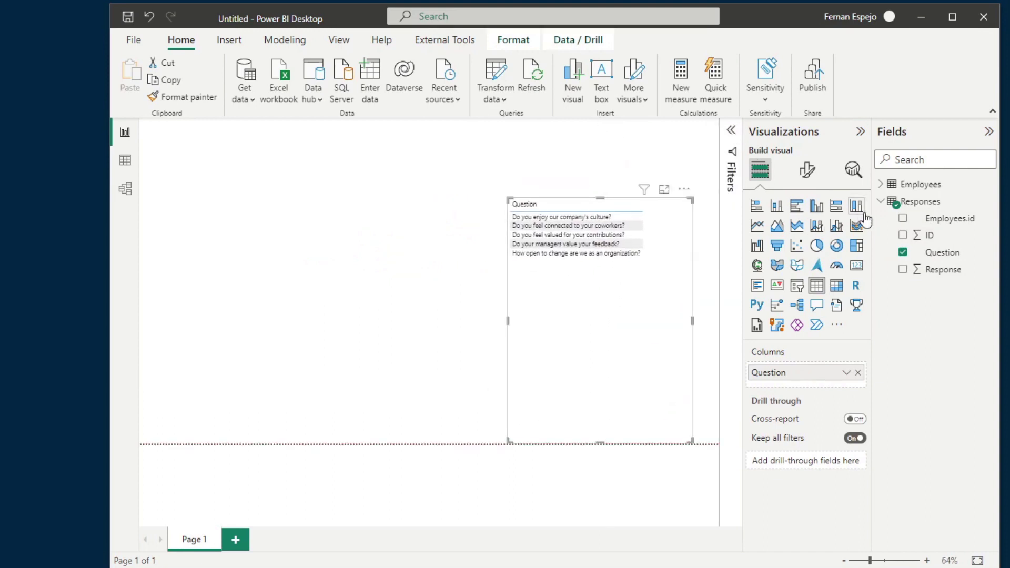
click(798, 208)
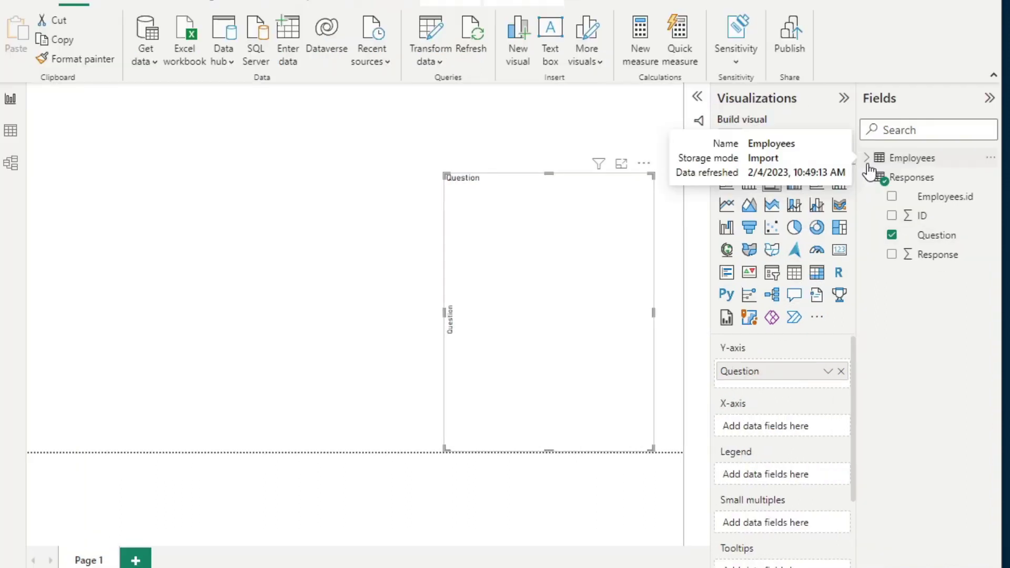
Add Response as the bar values, set to Average, and shorten the chart.
click(880, 184)
click(881, 184)
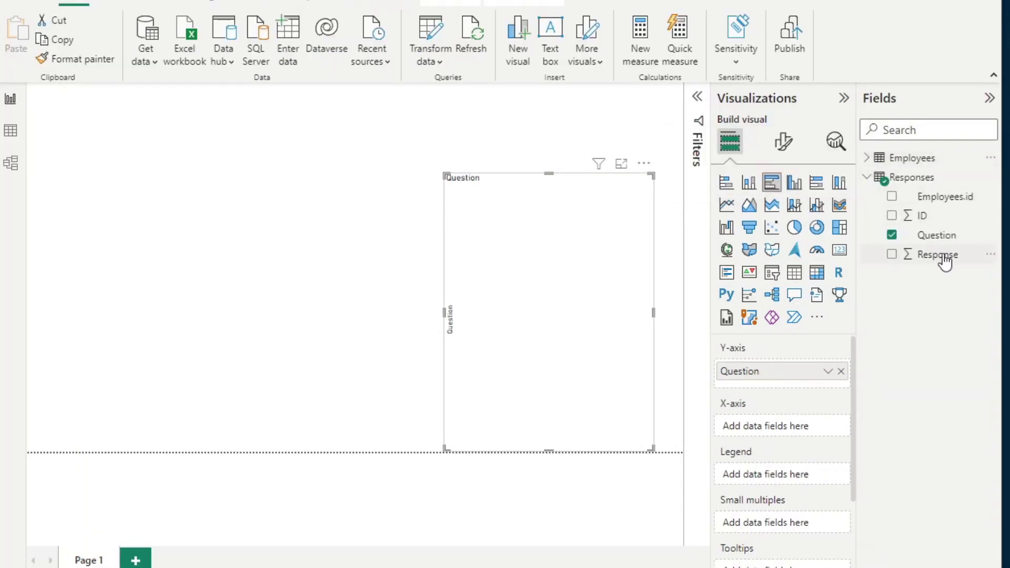
drag(929, 255, 576, 310)
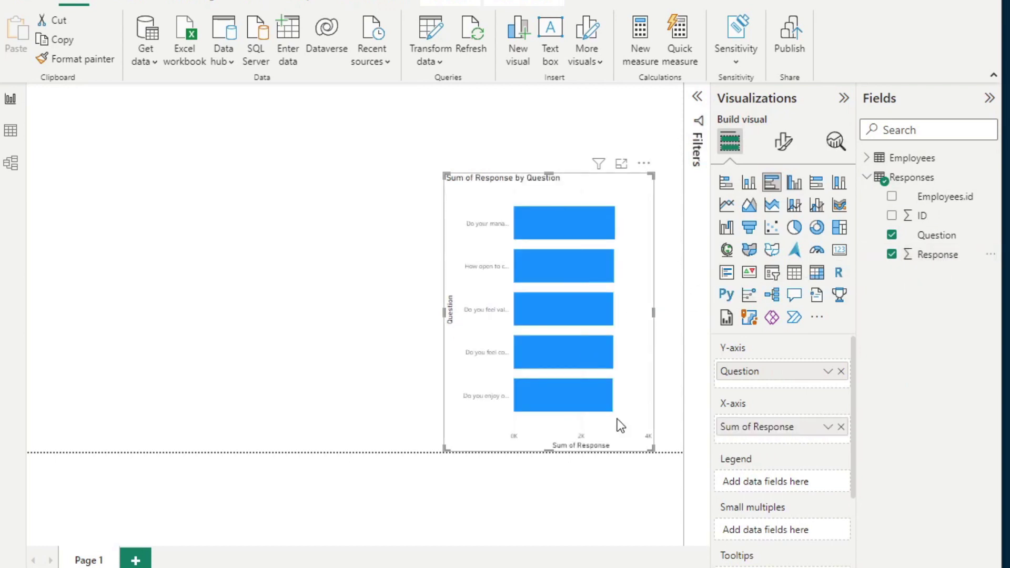
click(828, 427)
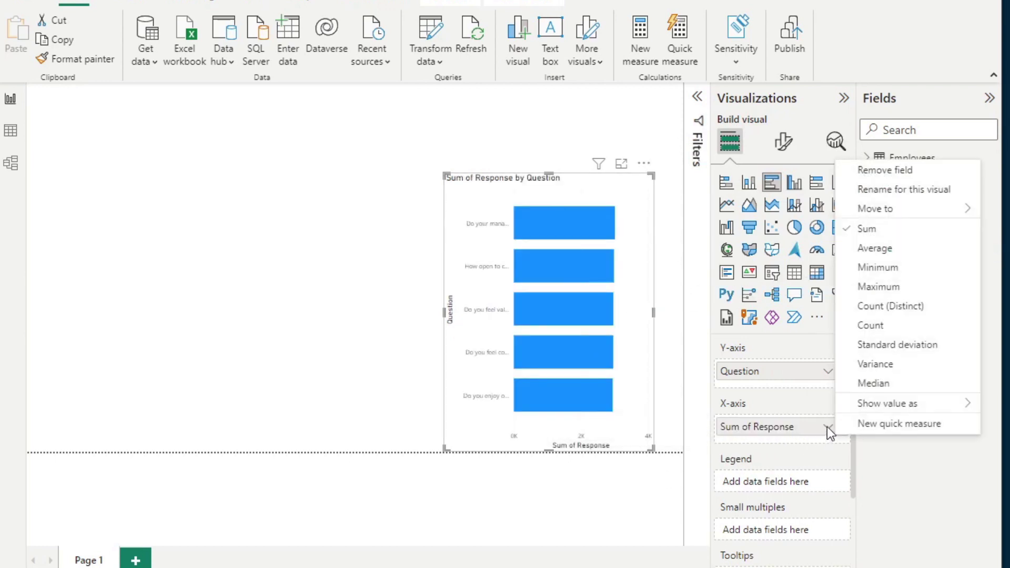
click(874, 248)
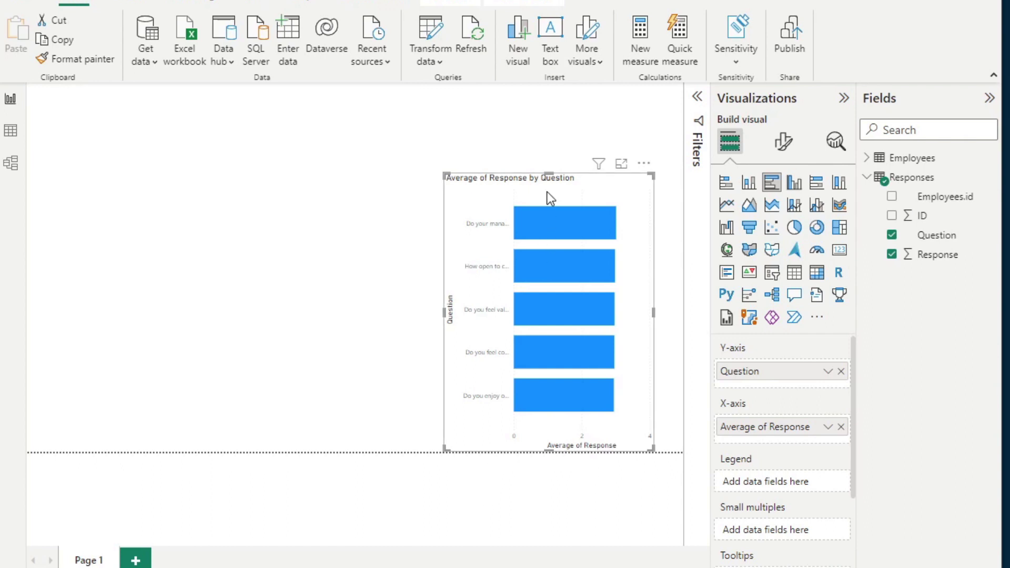
drag(548, 175, 554, 225)
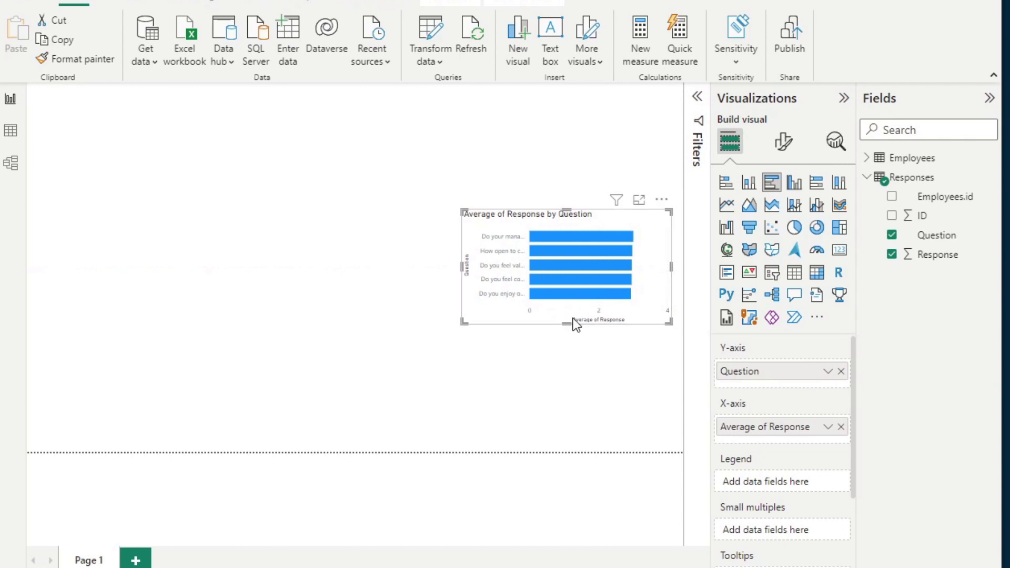
Turn on bar data labels with display units None and 0 value decimal places.
click(783, 141)
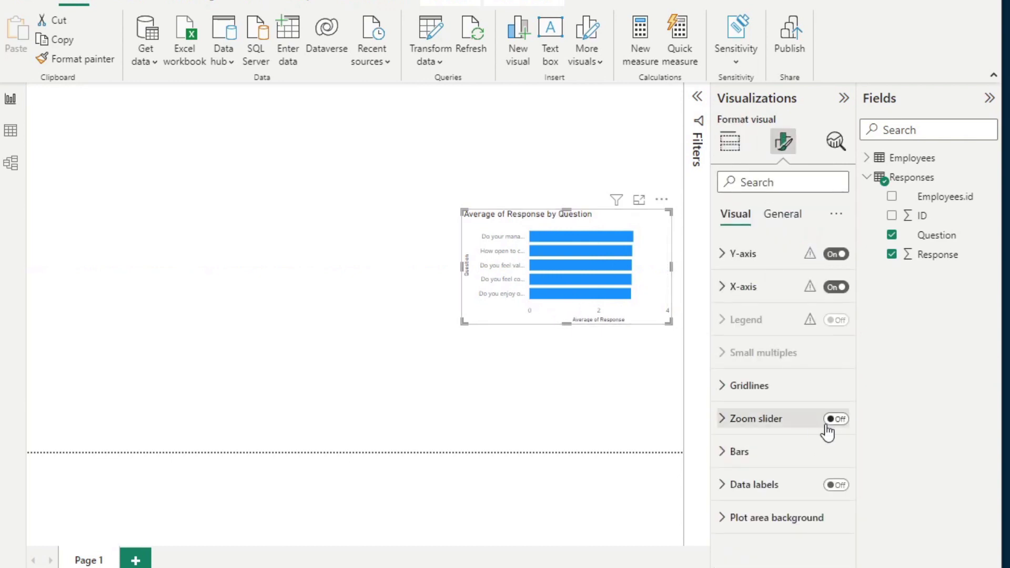
click(836, 485)
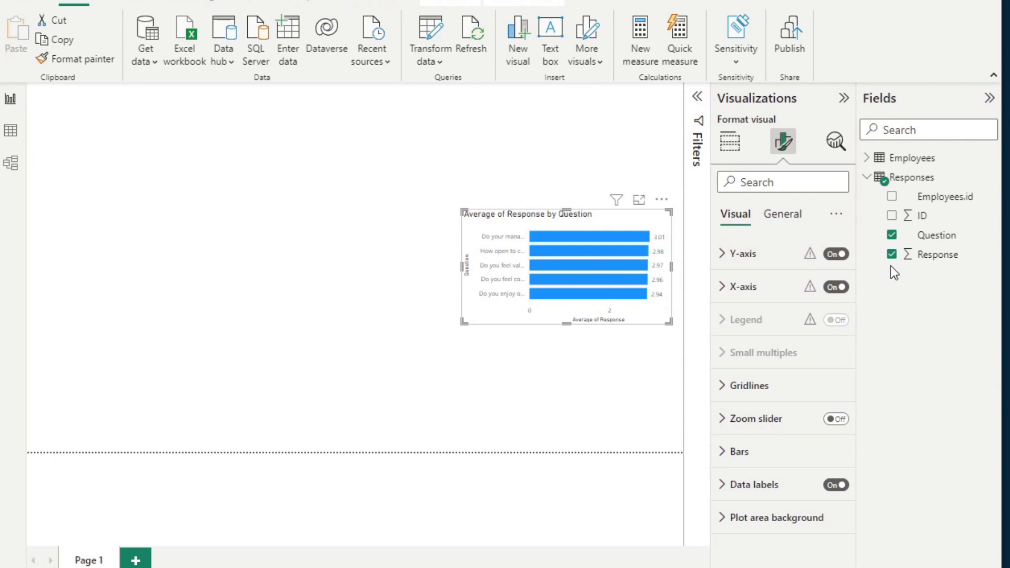
click(922, 257)
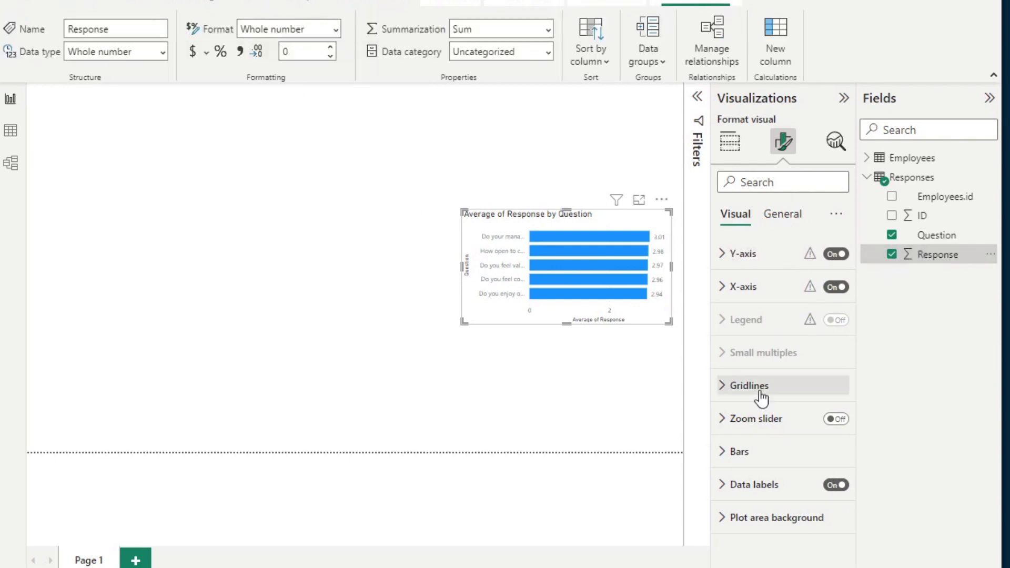
click(754, 485)
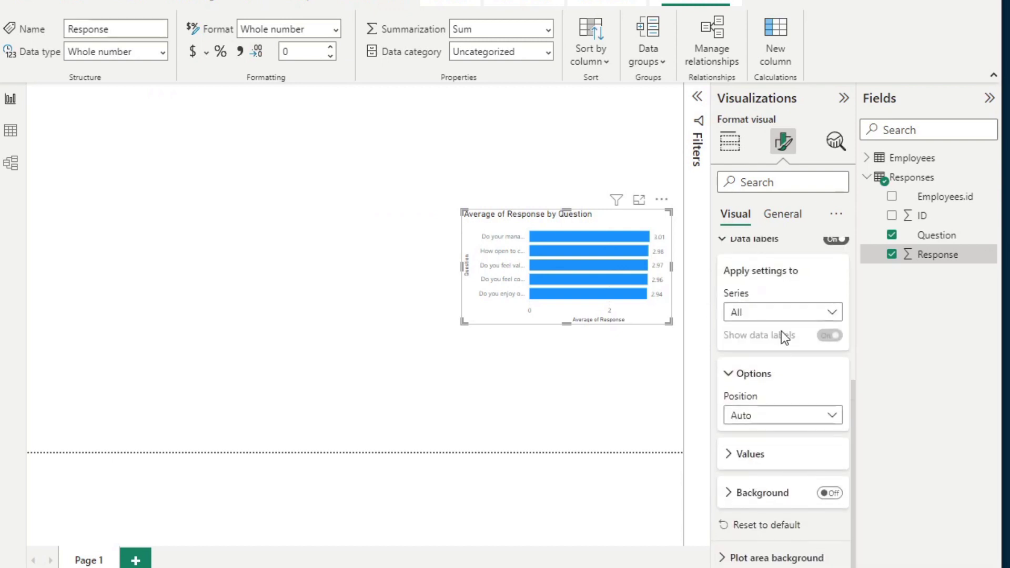
click(752, 455)
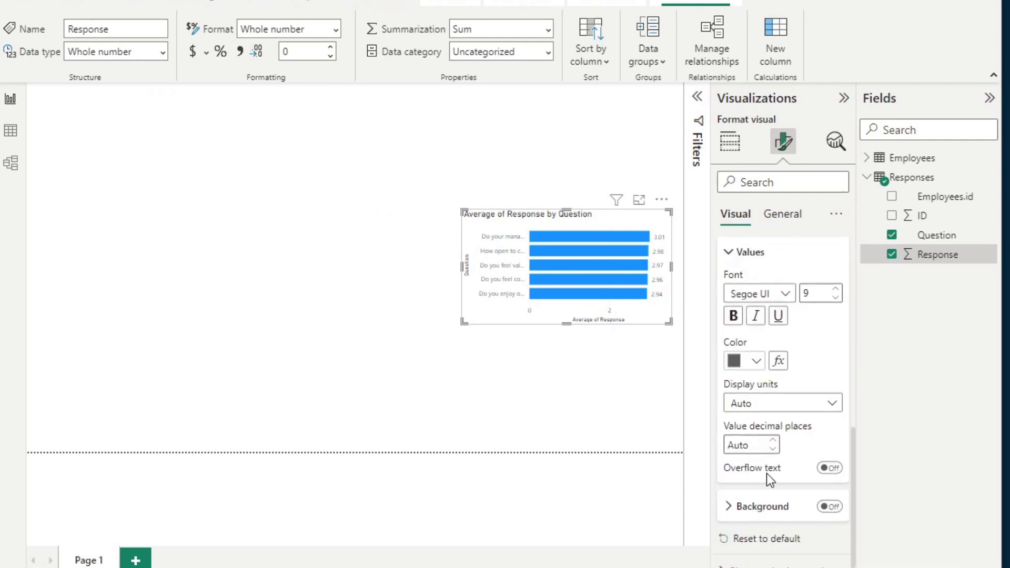
click(771, 405)
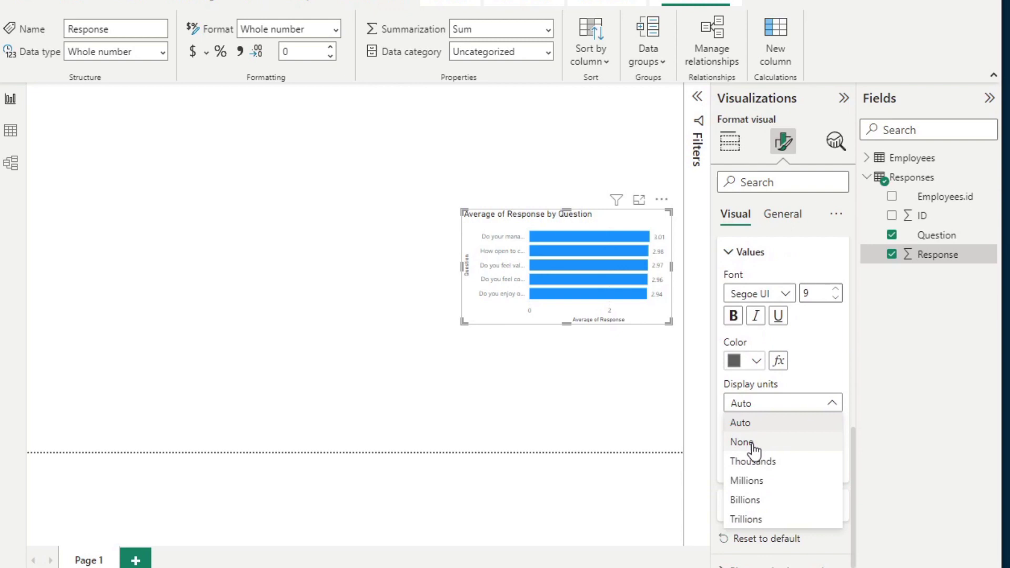
click(754, 446)
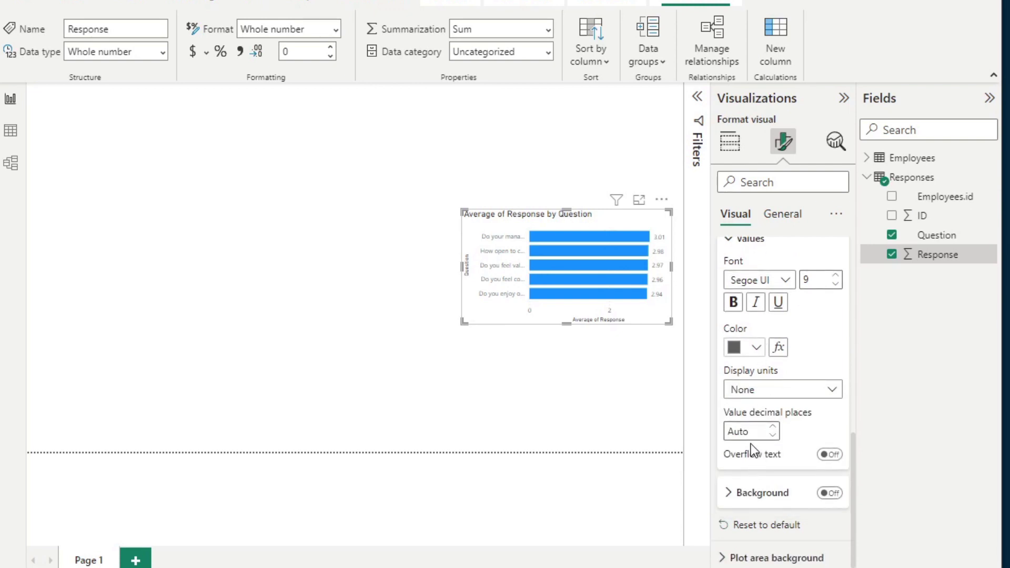
click(759, 431)
text(0)
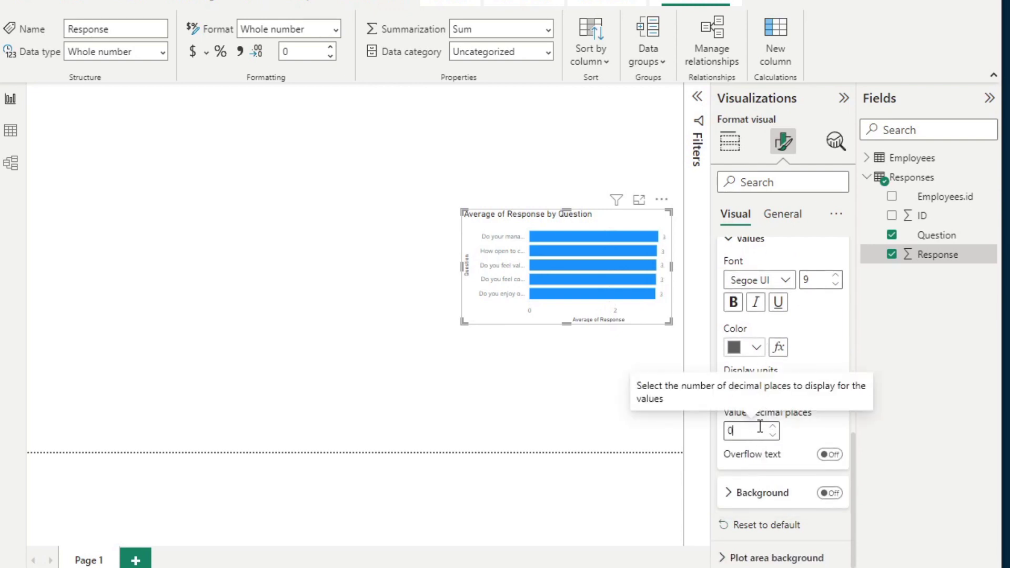
click(467, 350)
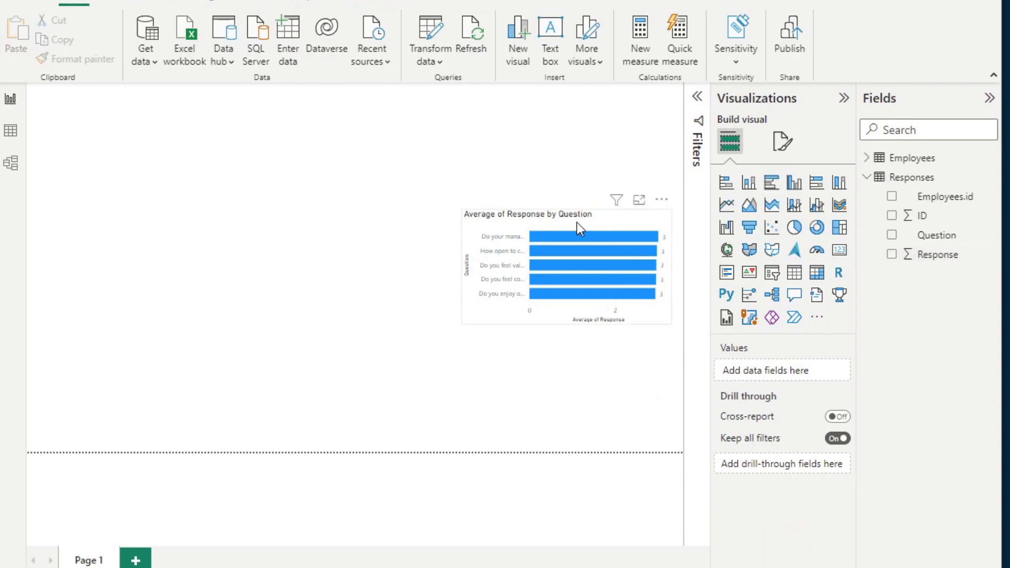
Move the bar chart lower and left on the page and widen it.
mouse_move(577, 222)
mouse_down()
mouse_move(567, 230)
mouse_move(577, 237)
mouse_up()
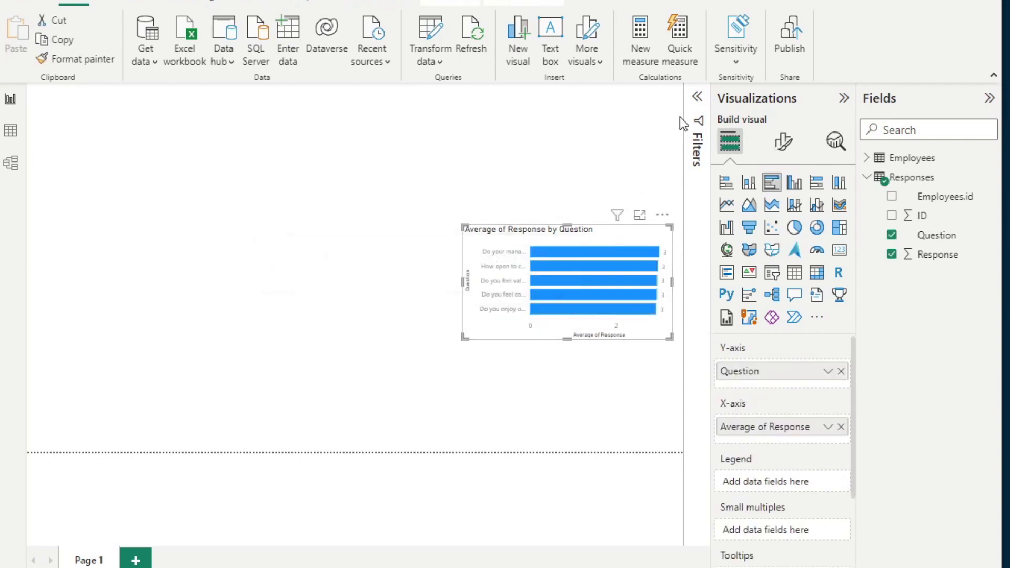
click(867, 179)
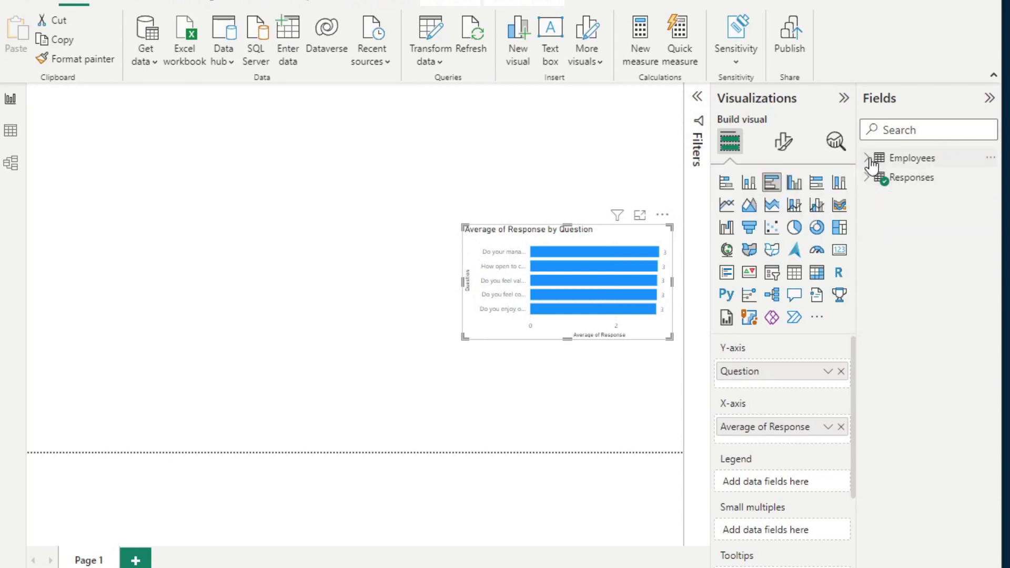
click(878, 161)
drag(567, 236, 545, 254)
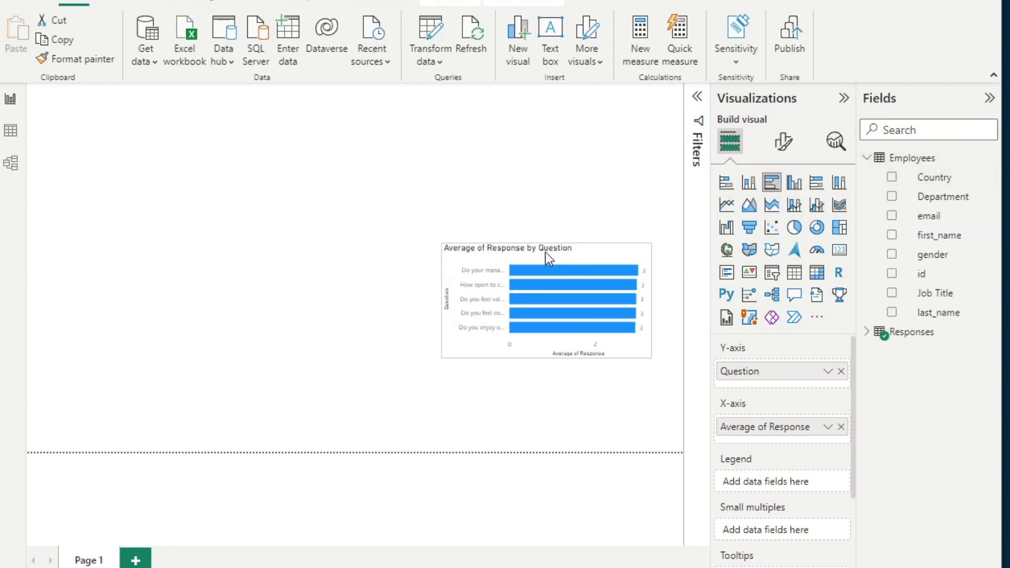
drag(651, 300, 671, 301)
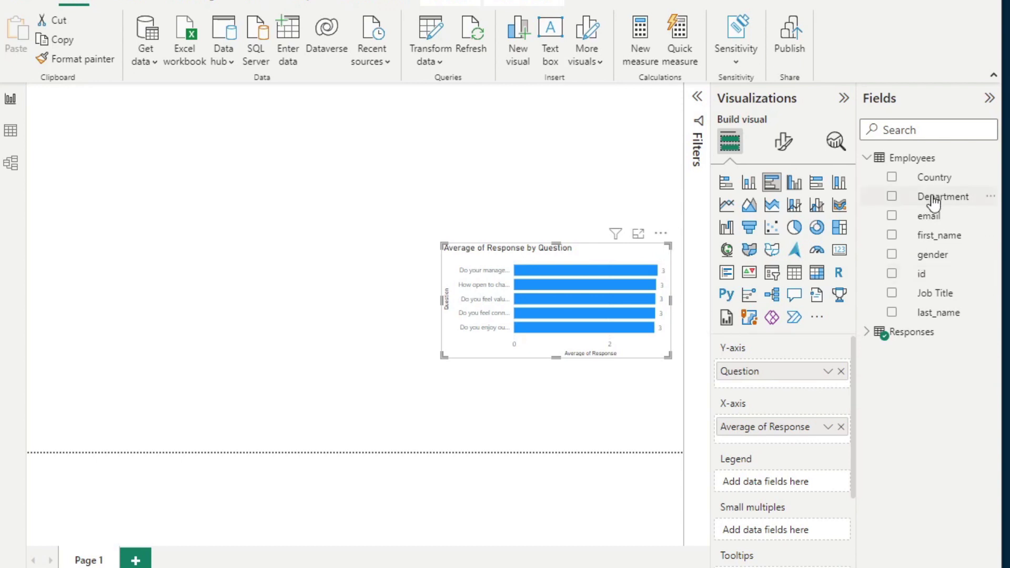
Add a Department slicer in Dropdown style, resized and placed above the chart.
drag(920, 197, 442, 135)
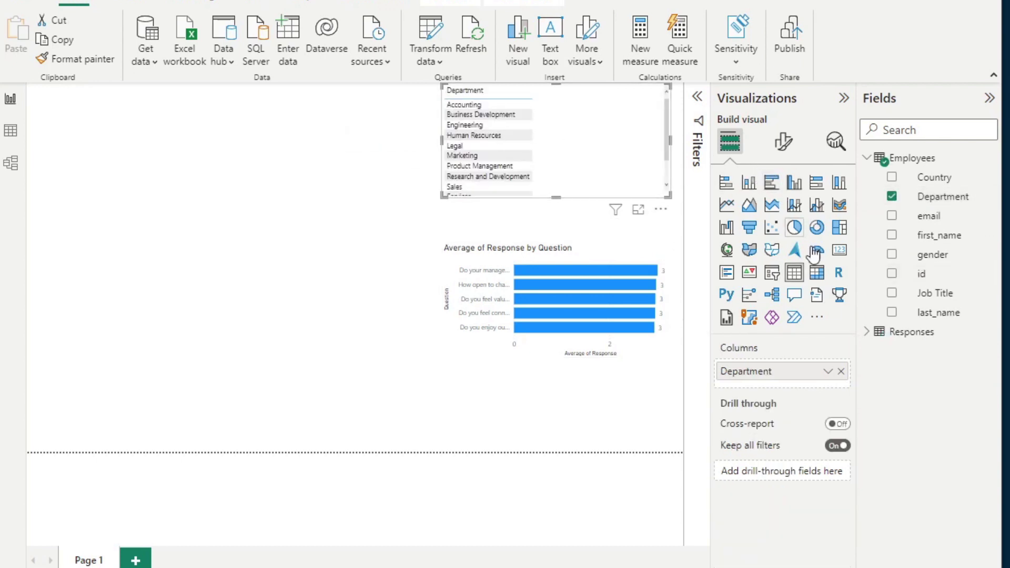
click(772, 272)
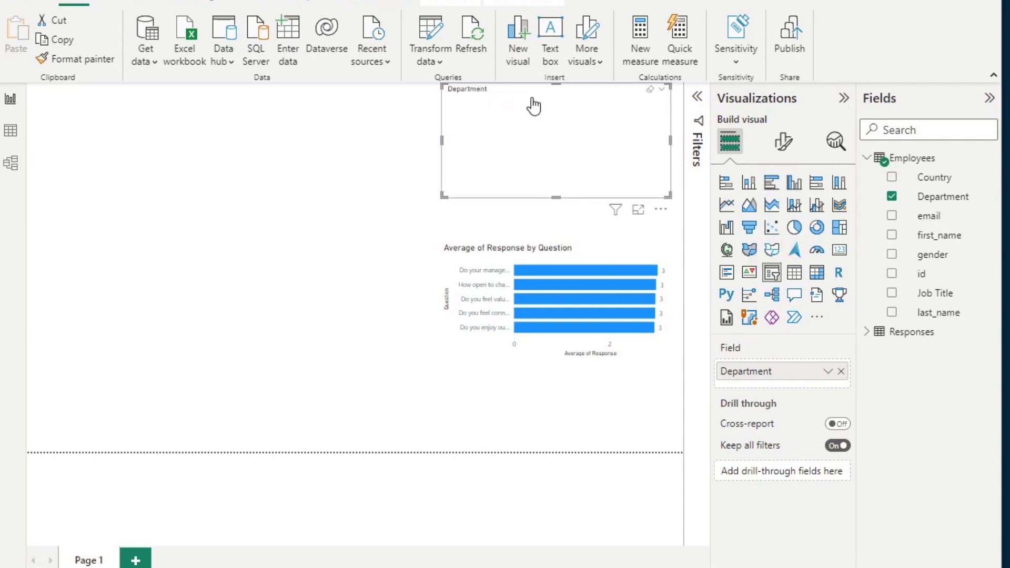
click(663, 92)
click(629, 120)
drag(667, 199, 571, 123)
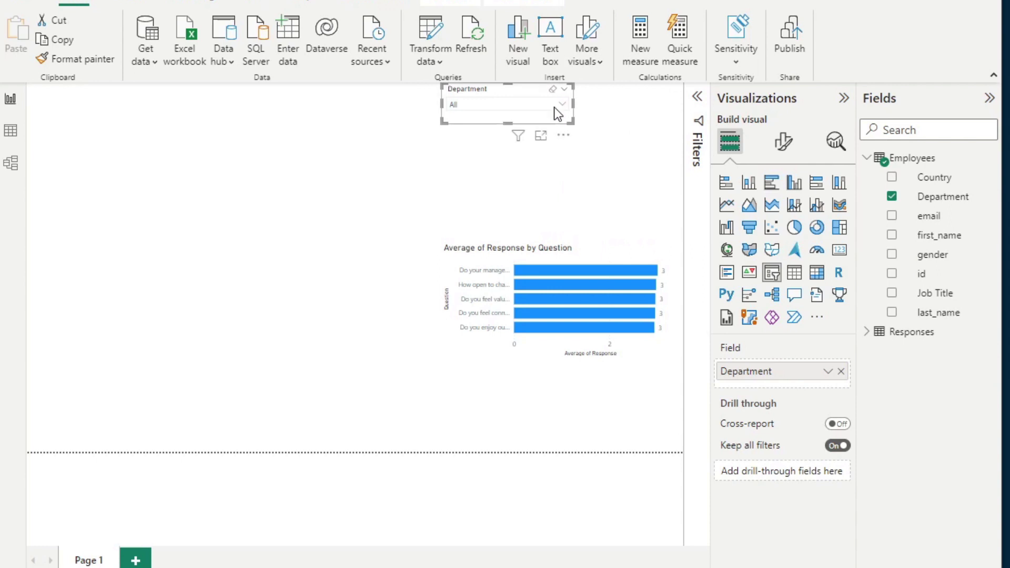
drag(498, 105, 563, 182)
Duplicate the slicer, switch the copy to gender, and align both side by side.
key(ctrl+c)
key(ctrl+v)
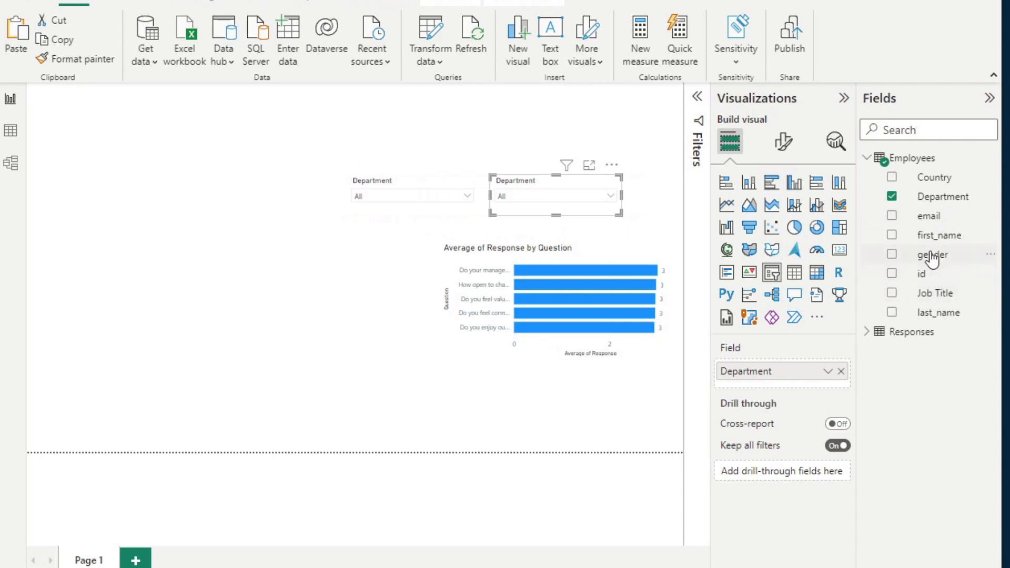
drag(927, 255, 805, 368)
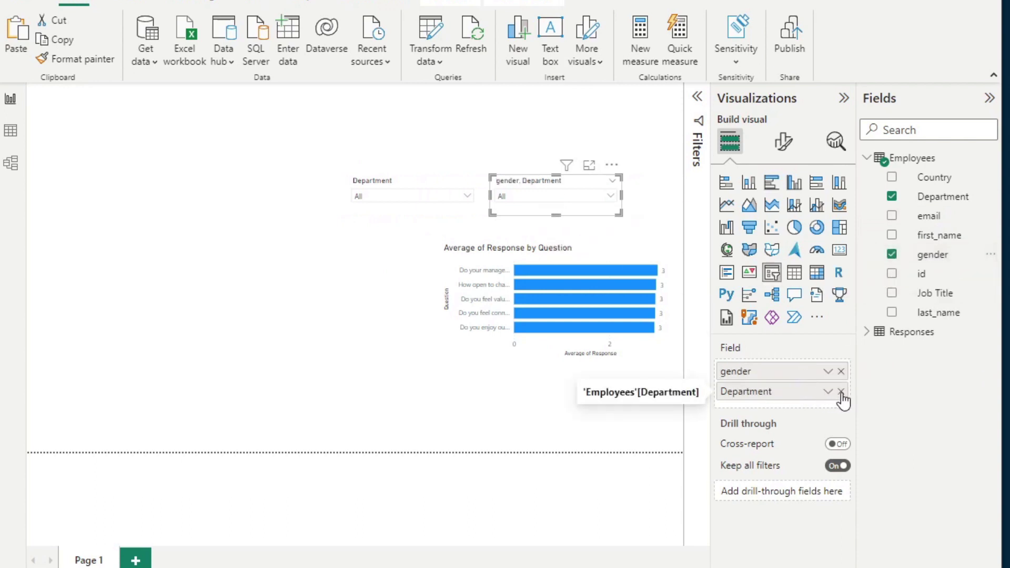
click(840, 391)
drag(519, 181, 561, 185)
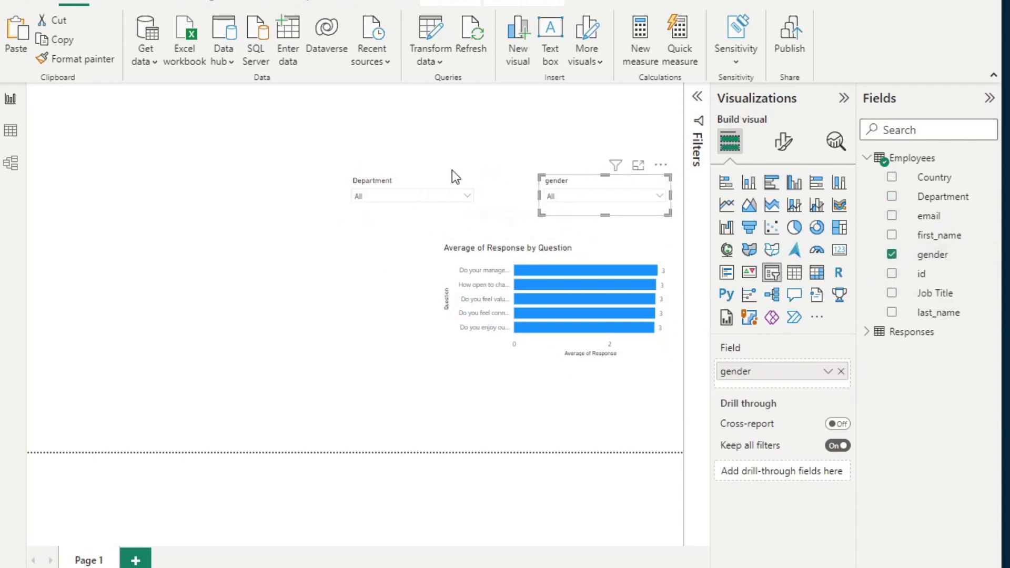
drag(451, 173, 469, 188)
Filter the Department slicer to Accounting, then Business Development, finally Engineering.
click(477, 169)
click(477, 199)
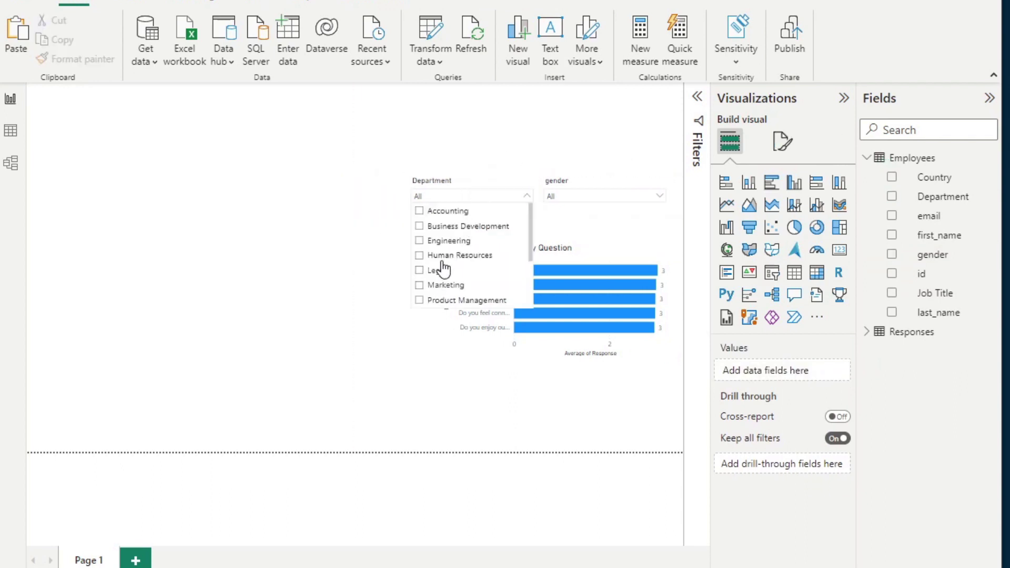
click(450, 217)
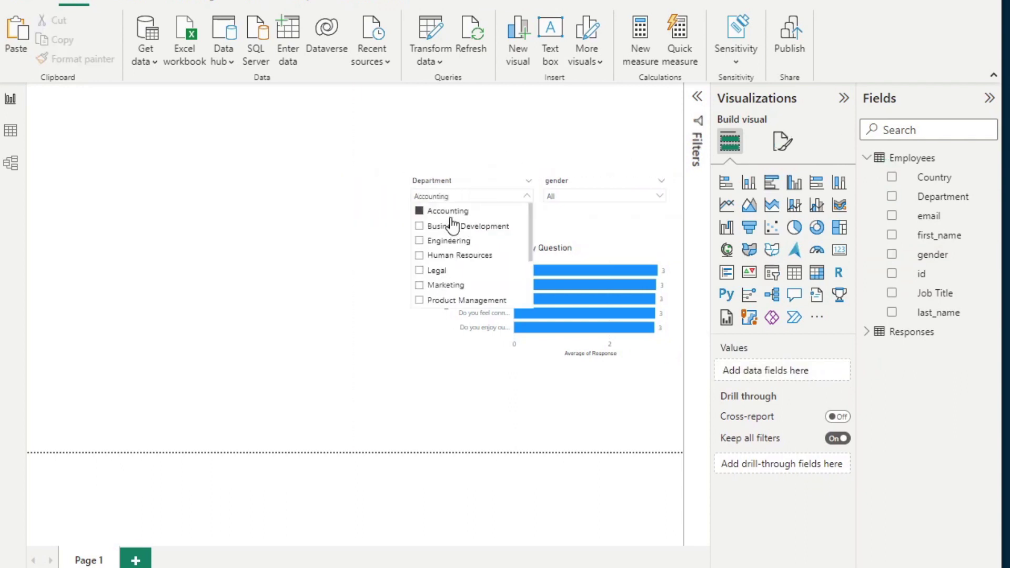
click(377, 279)
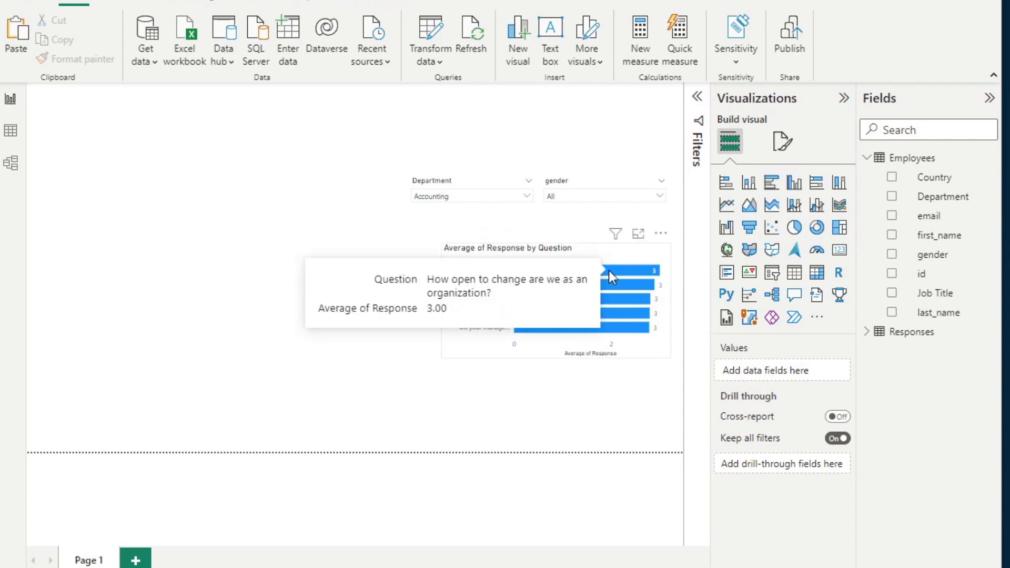
mouse_move(558, 289)
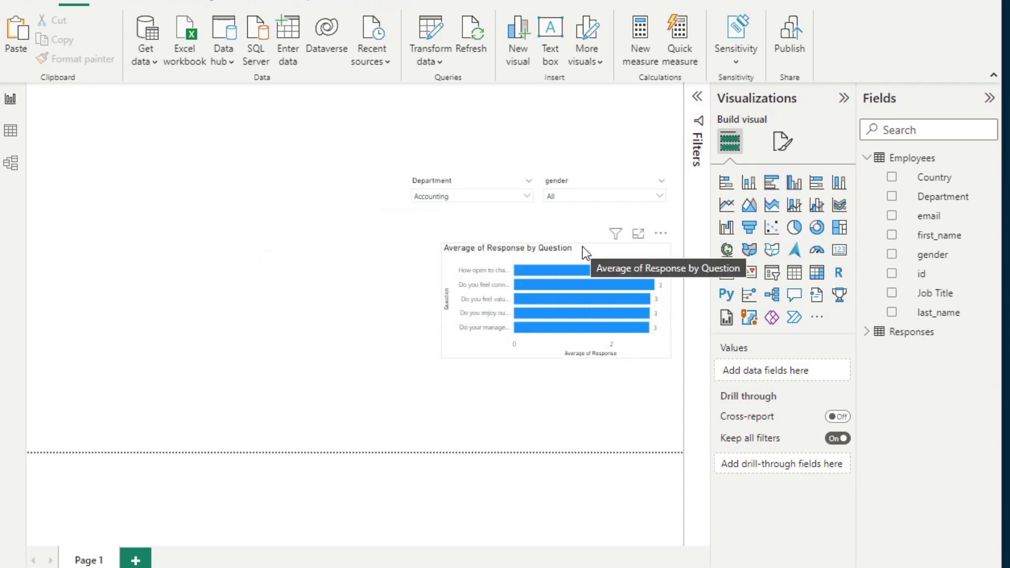
click(500, 196)
click(476, 226)
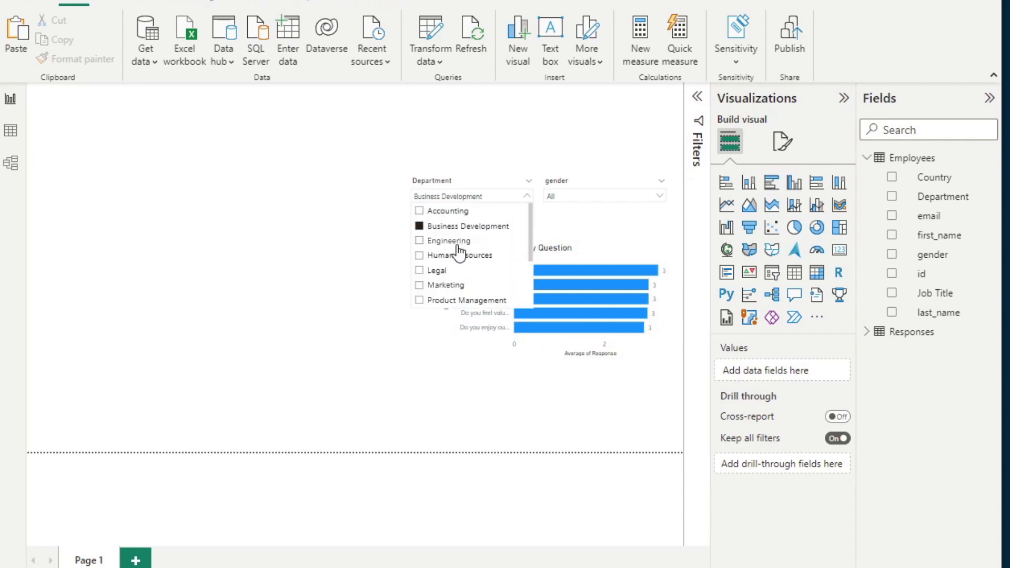
click(456, 242)
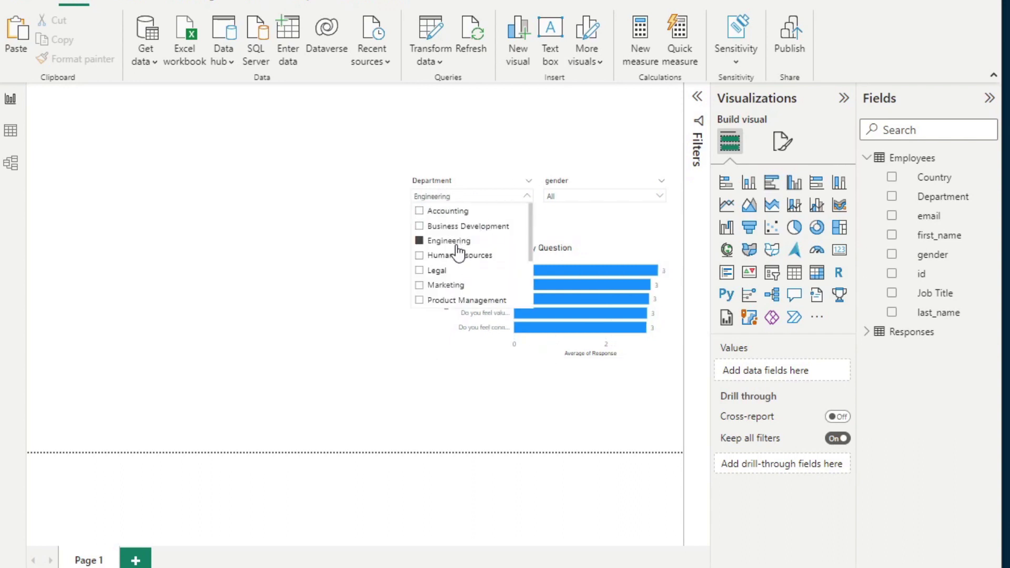
click(510, 437)
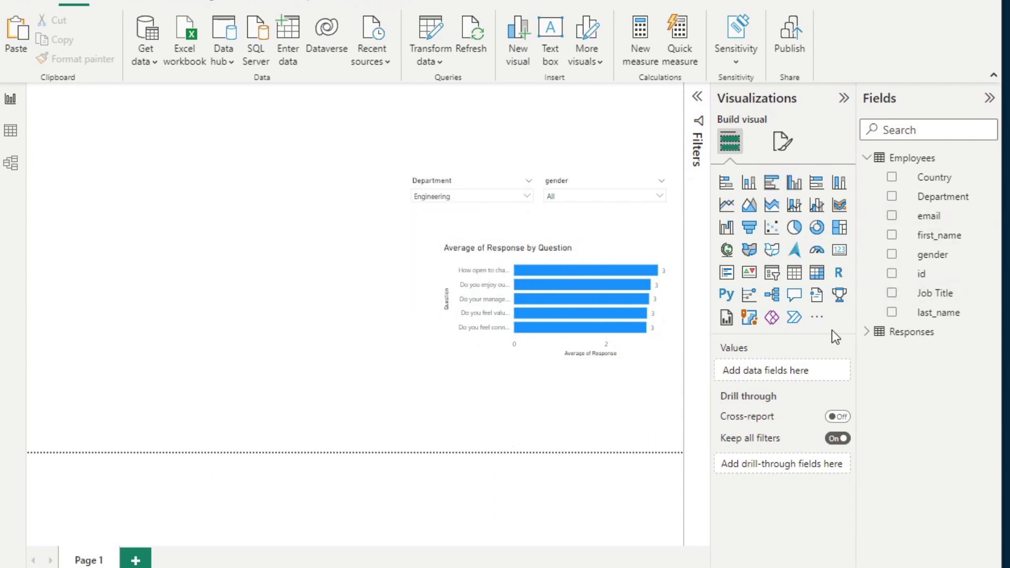
Add a small card showing Average of Response above the slicers.
click(868, 333)
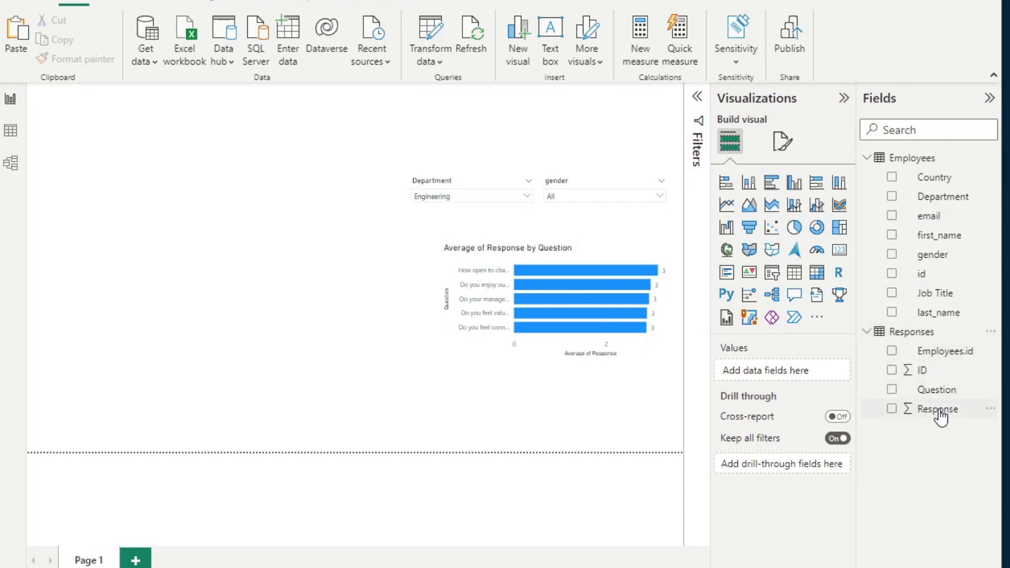
drag(939, 415, 529, 133)
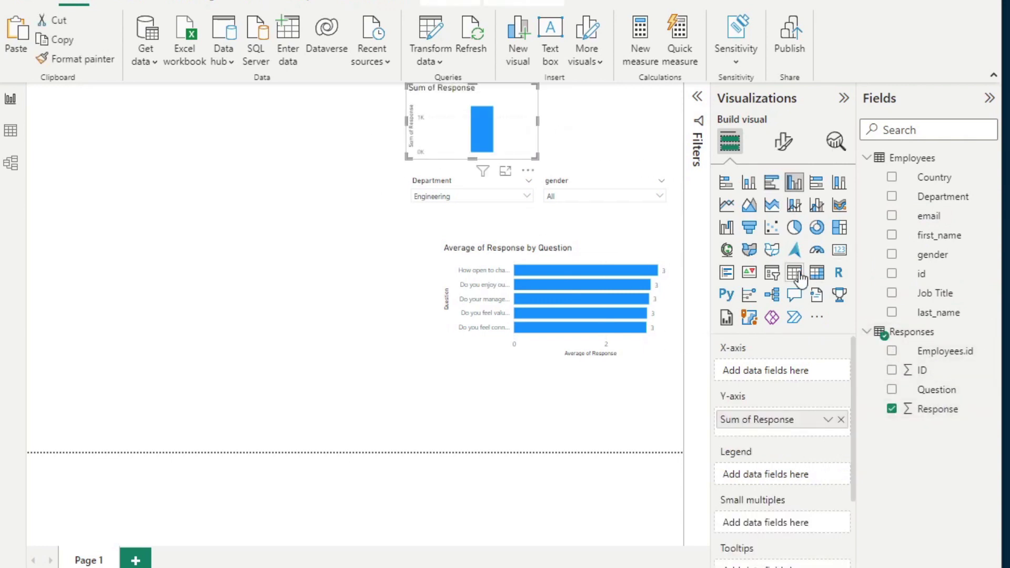
click(840, 249)
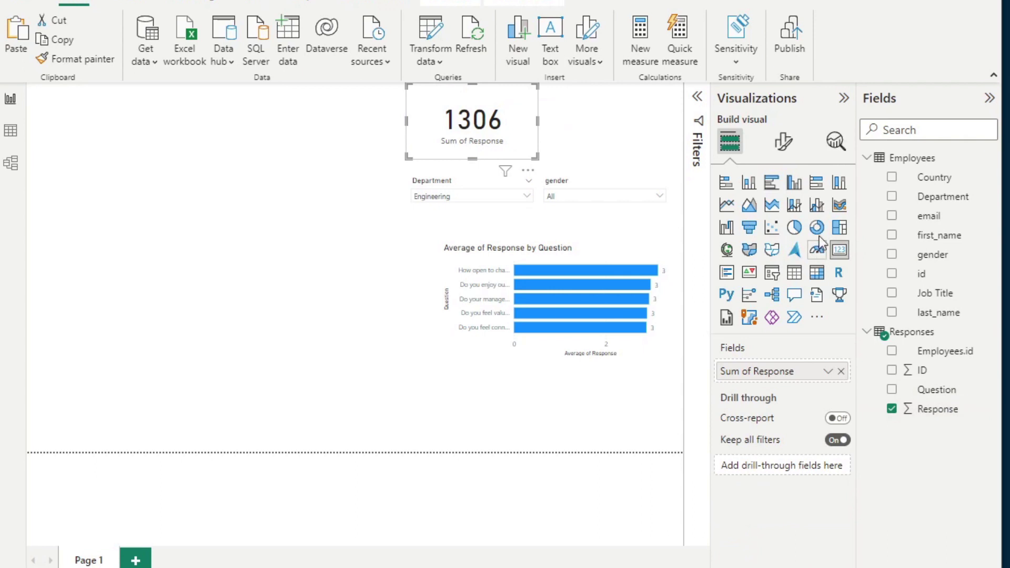
drag(536, 157, 520, 148)
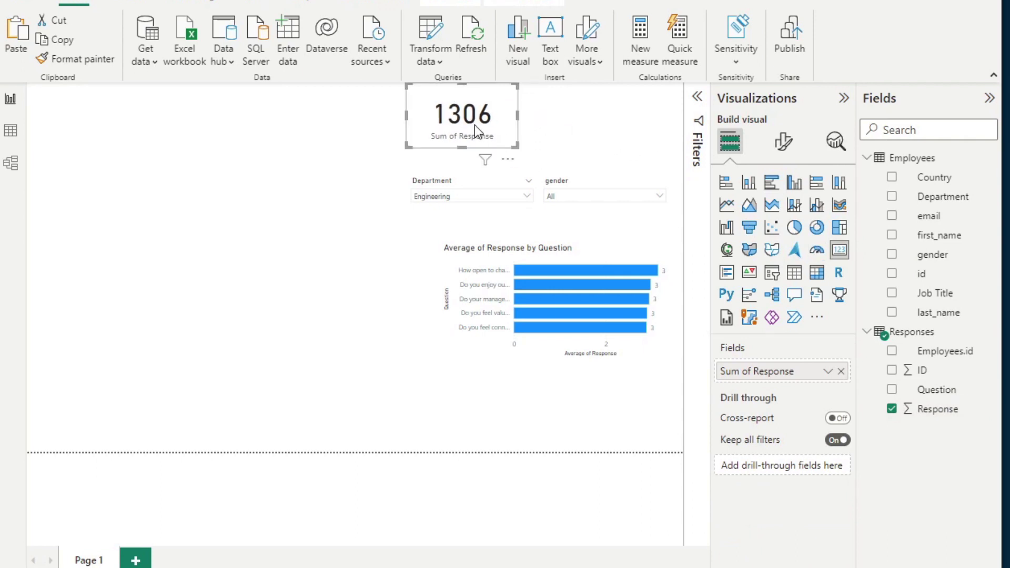
drag(475, 125, 474, 134)
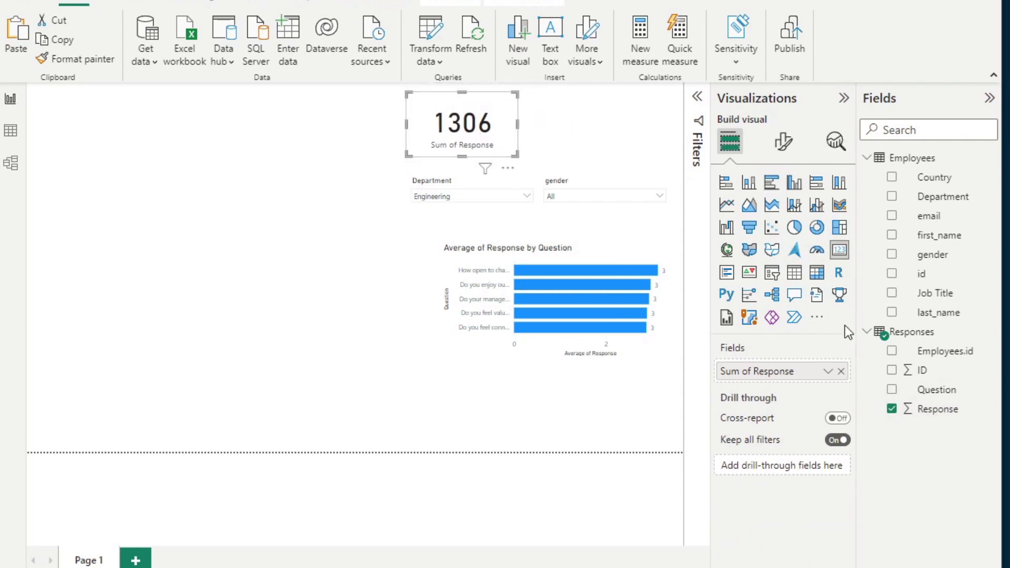
click(827, 371)
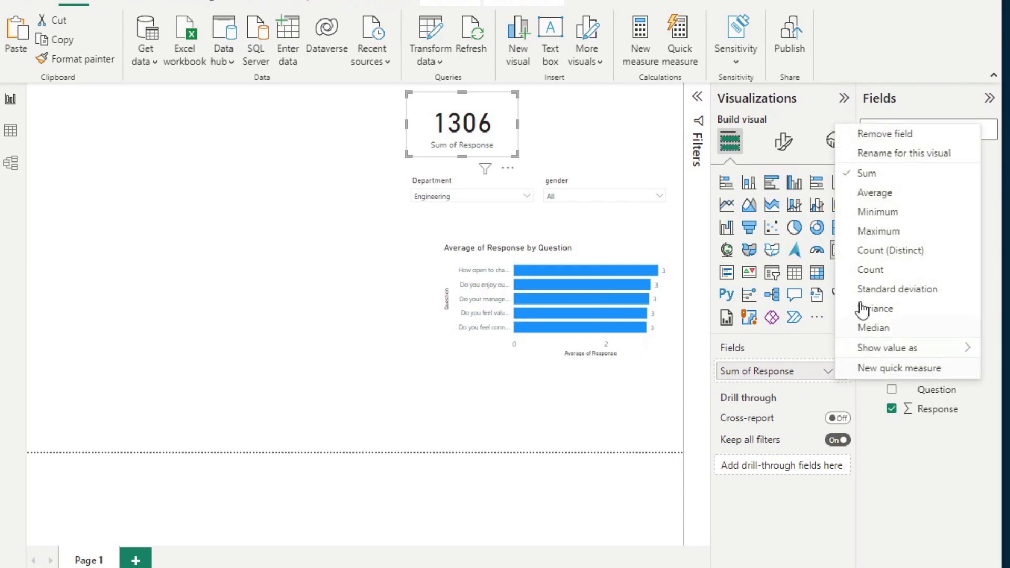
click(875, 192)
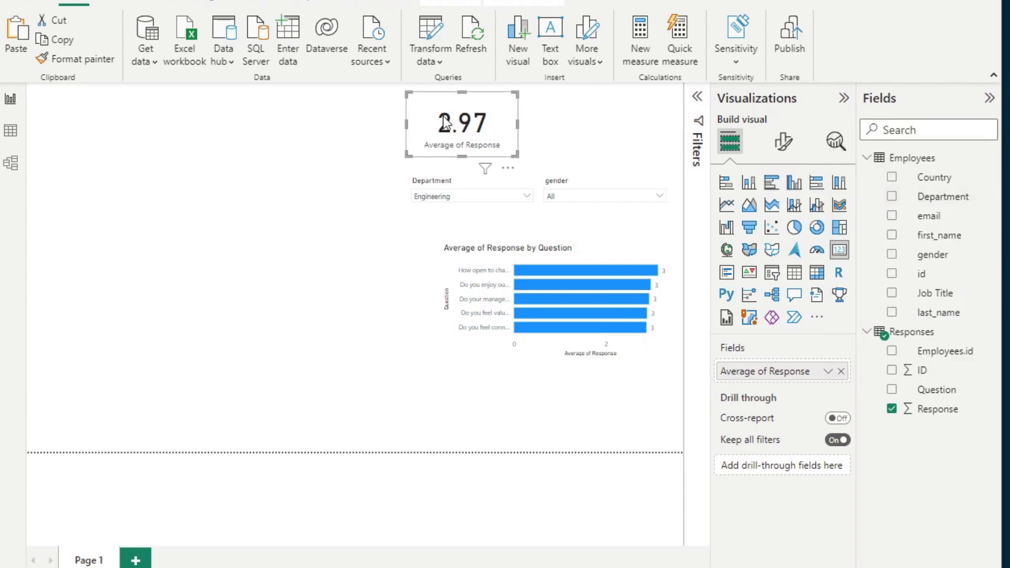
mouse_move(478, 122)
mouse_down()
mouse_move(610, 124)
mouse_move(488, 150)
mouse_move(467, 137)
mouse_up()
Duplicate the card and make it show Count (Distinct) of Employees.id.
key(ctrl+c)
key(ctrl+v)
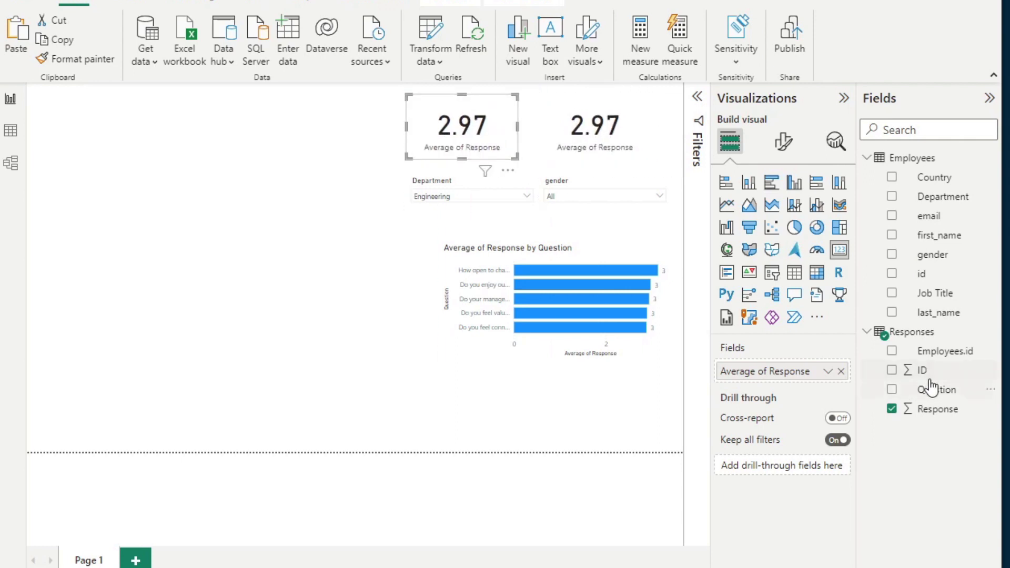
drag(947, 360, 798, 377)
click(828, 371)
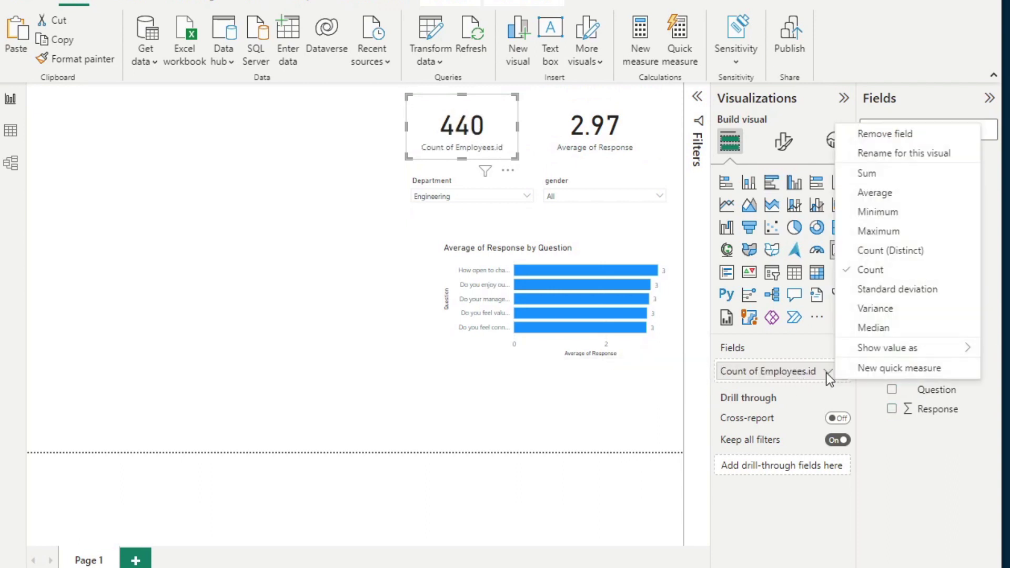
click(891, 251)
click(339, 337)
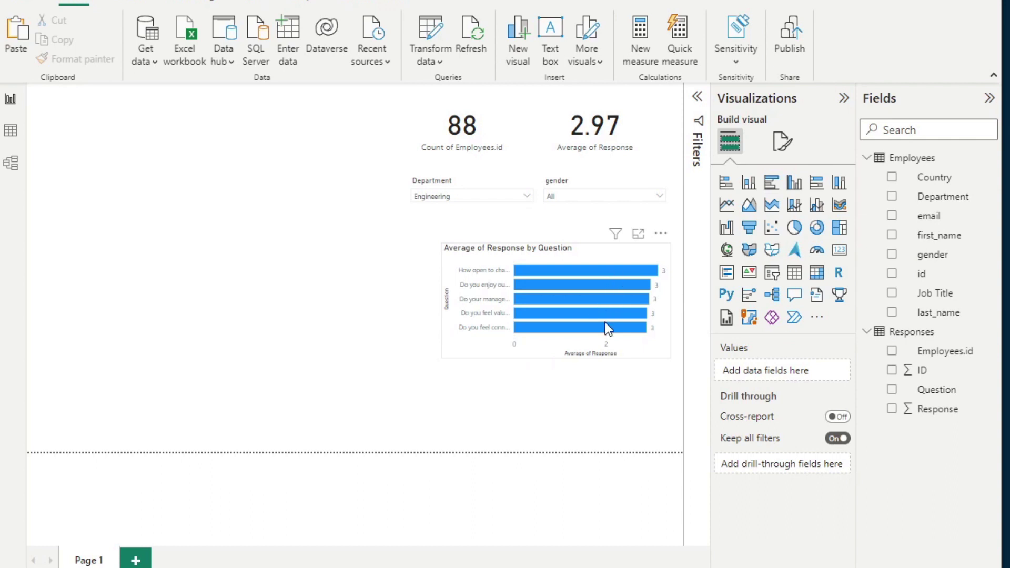
Choose Human Resources in the Department slicer dropdown.
click(508, 199)
click(462, 257)
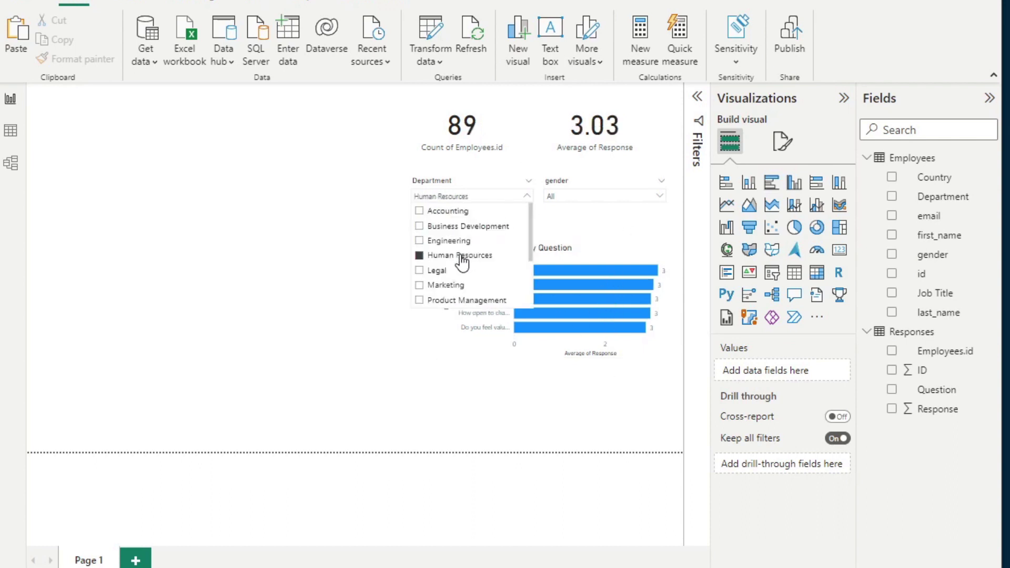
click(290, 282)
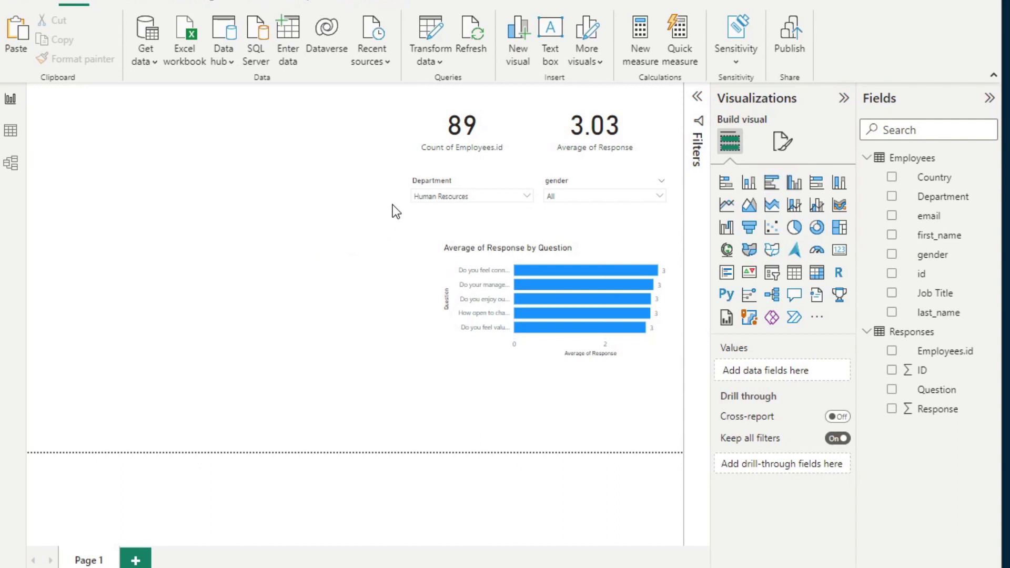
Filter the report to the Accounting department and Bigender employees, leaving 1 employee and a 2.20 average.
click(446, 196)
scroll(462, 253, down, 1)
scroll(459, 226, up, 1)
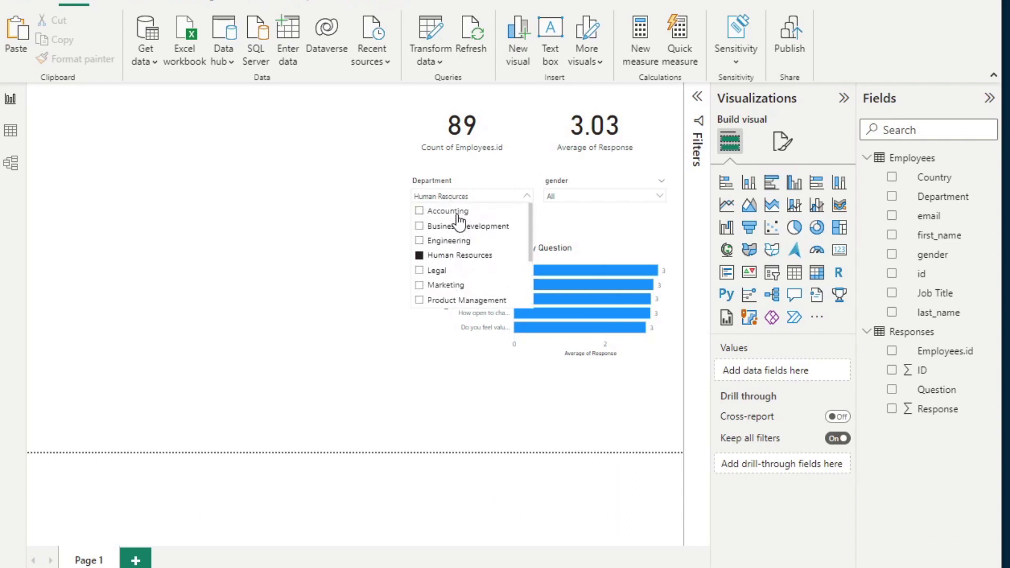
click(455, 211)
click(605, 195)
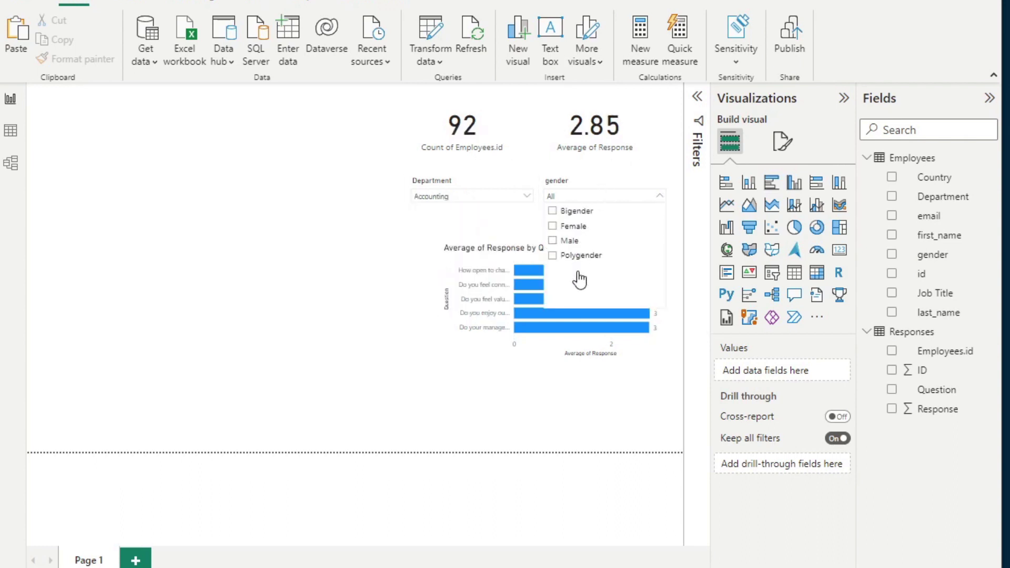
click(577, 210)
click(502, 410)
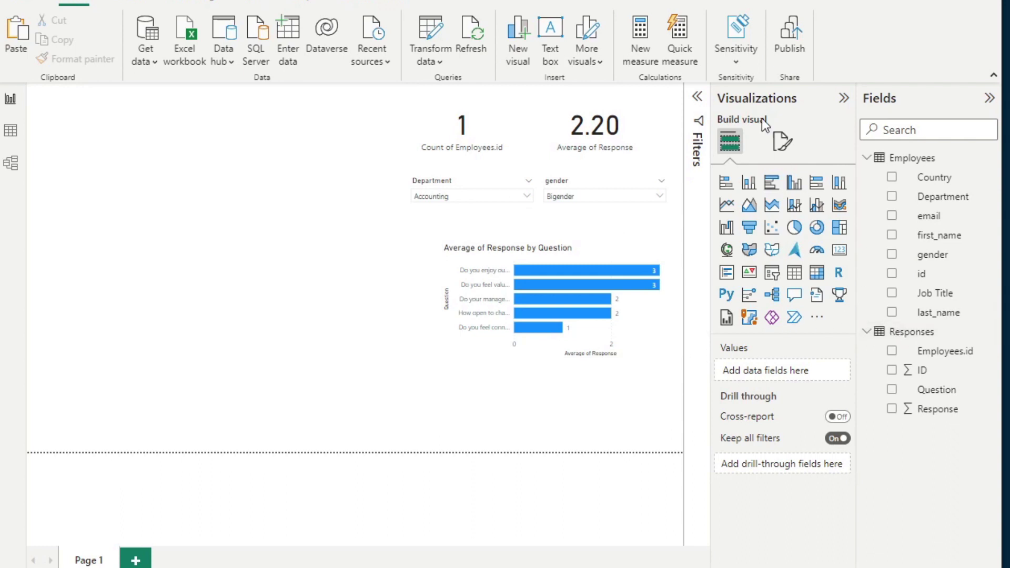
Create the measure Count of Results = DISTINCTCOUNT(Employees[id]) in the Responses table.
click(912, 331)
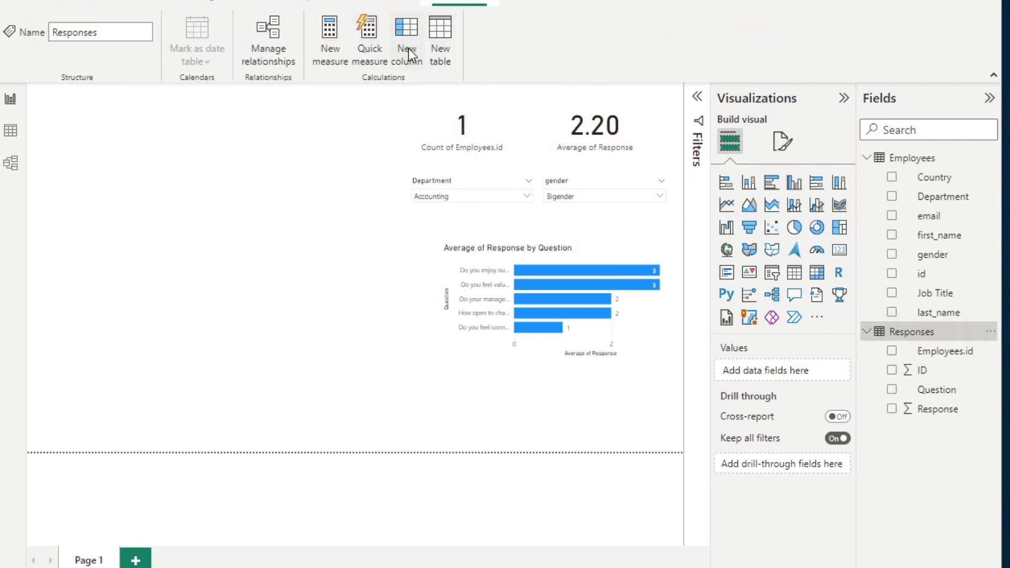
click(330, 39)
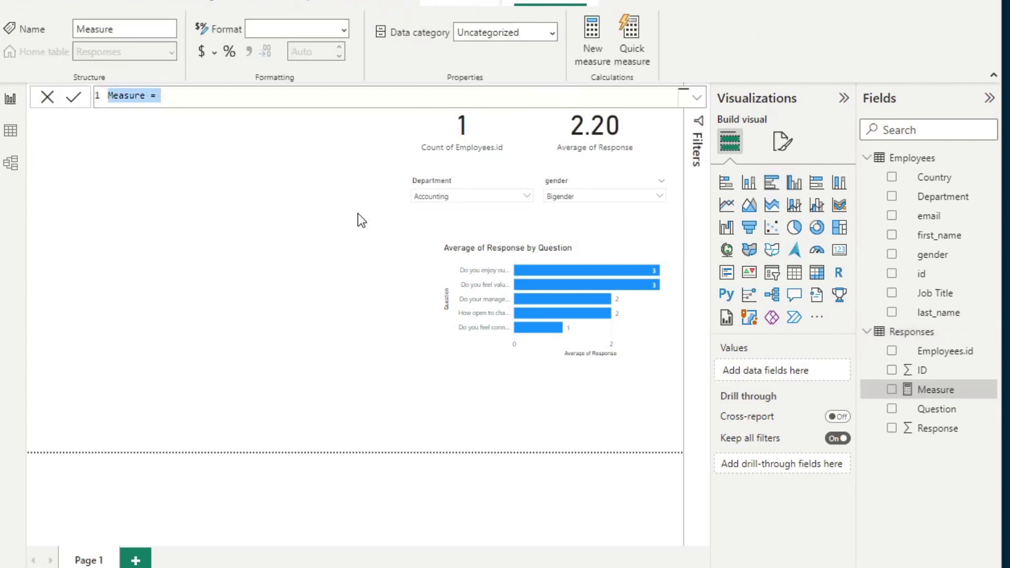
text(Count of)
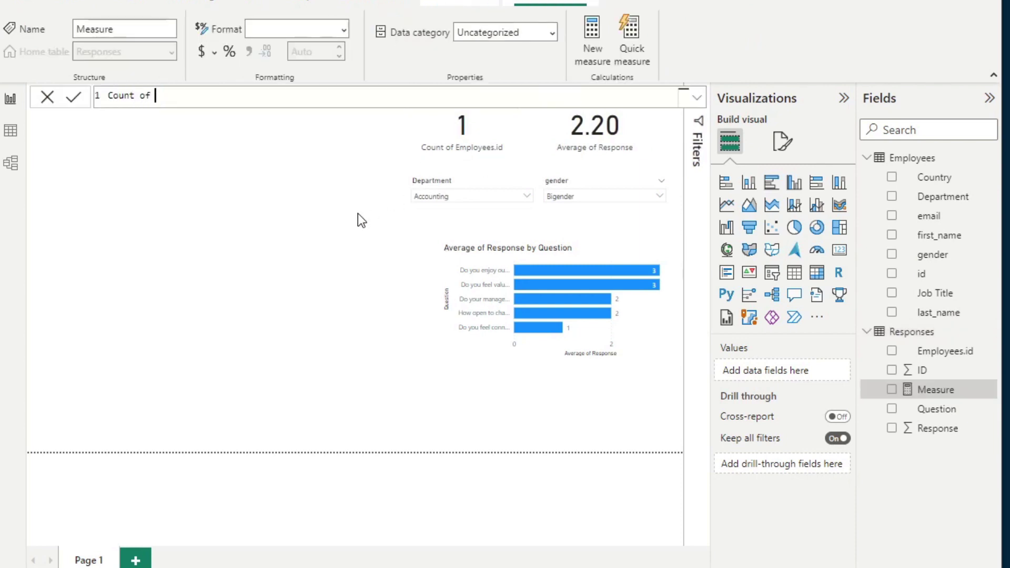
text( Results = DIS)
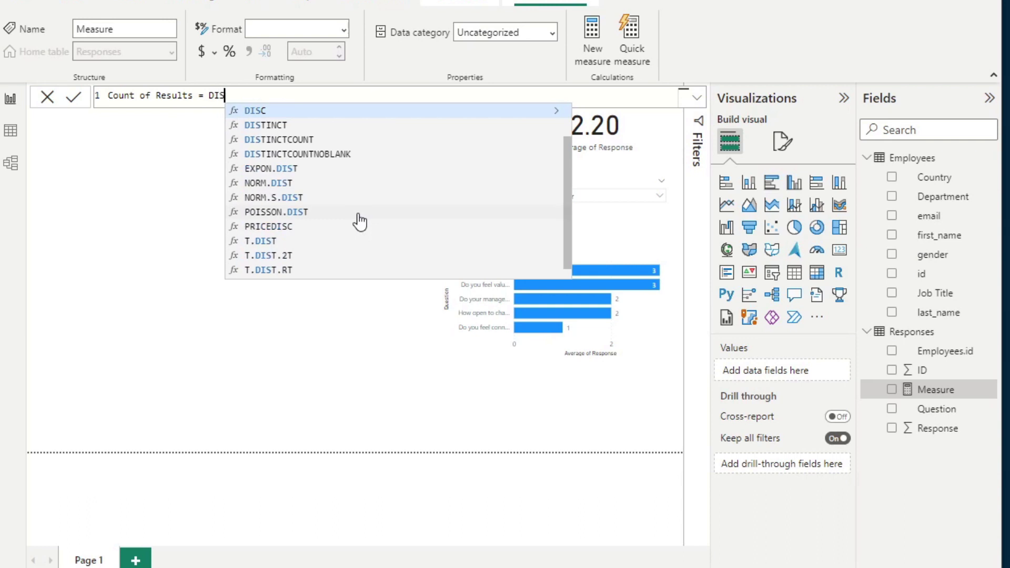
text(TINC)
key(Down)
key(Tab)
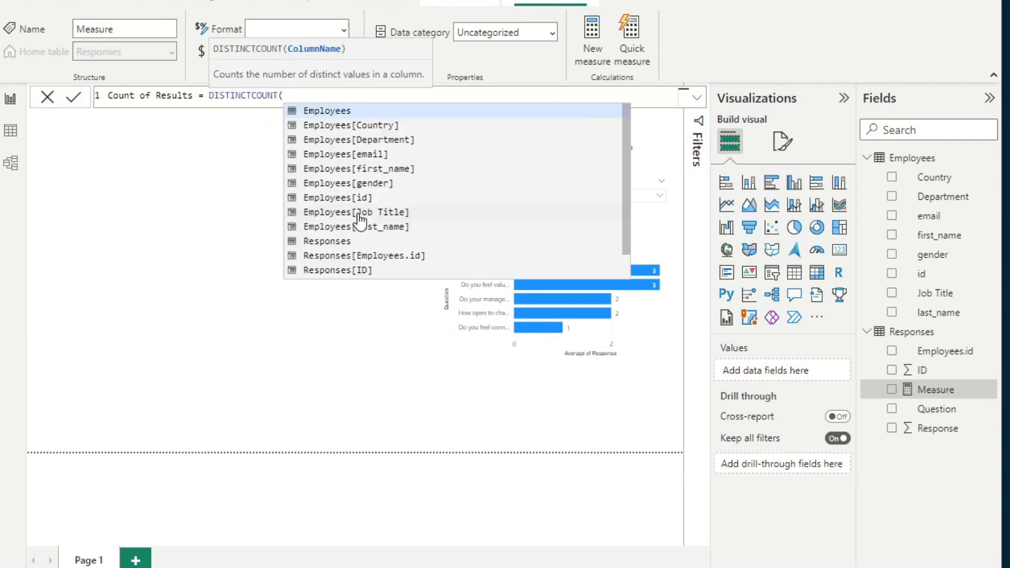
text(E)
key(Down)
key(Down)
key(Down)
key(Down)
key(Down)
key(Down)
key(Tab)
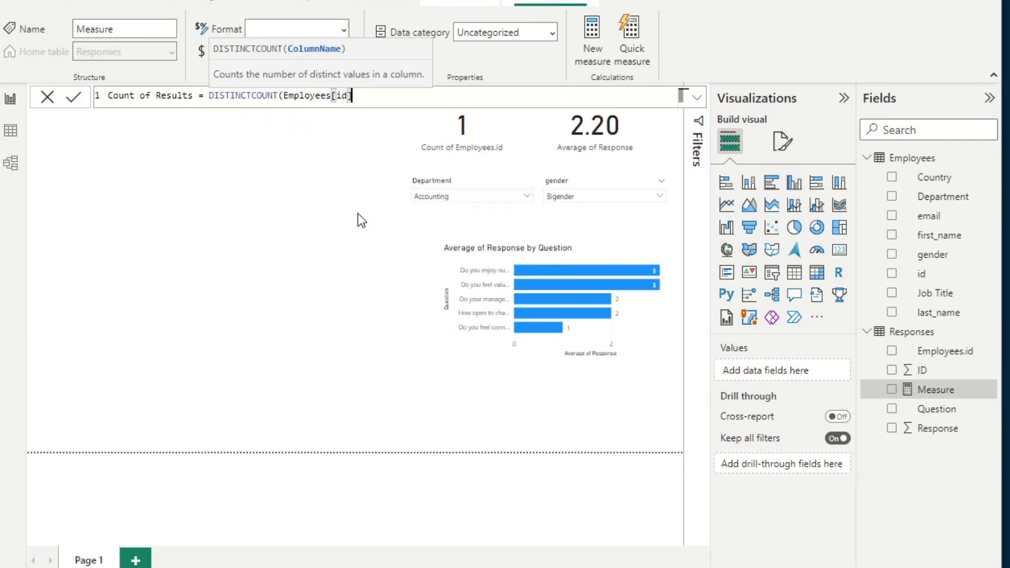
text())
key(Return)
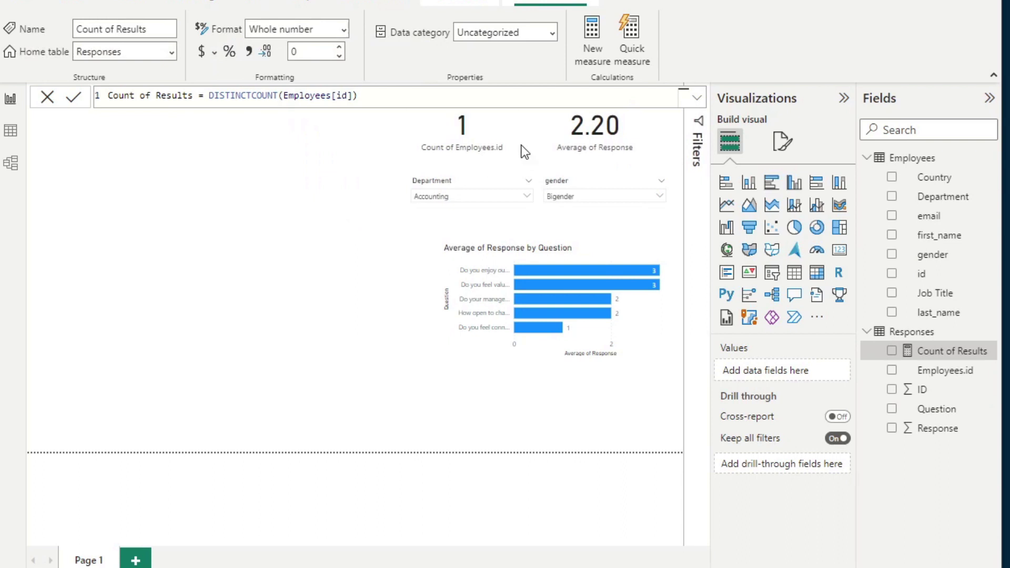
Try Count of Results as a card, delete it, then select the measure's whole formula.
click(477, 130)
drag(954, 353, 313, 298)
click(839, 250)
key(Delete)
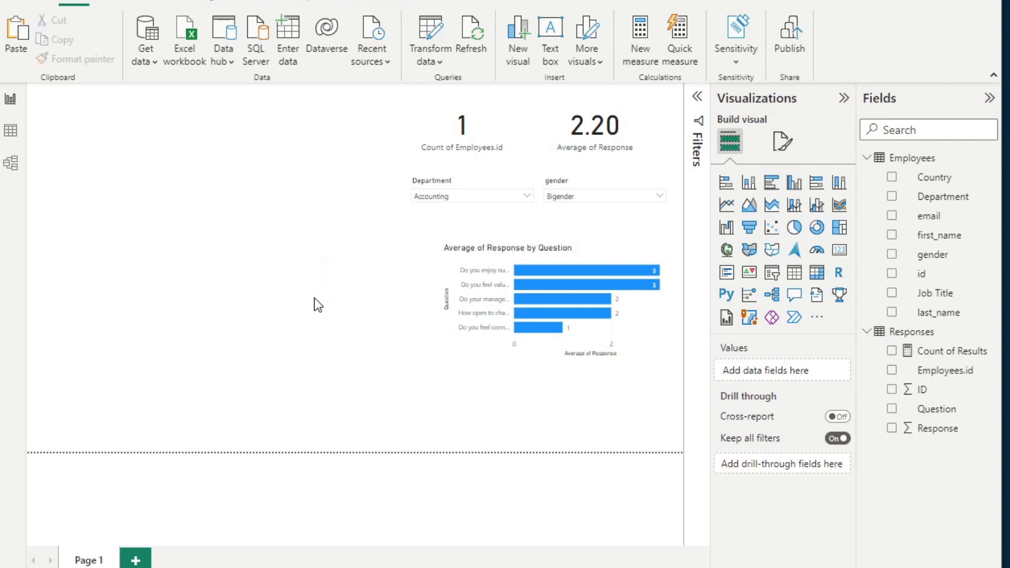
click(946, 351)
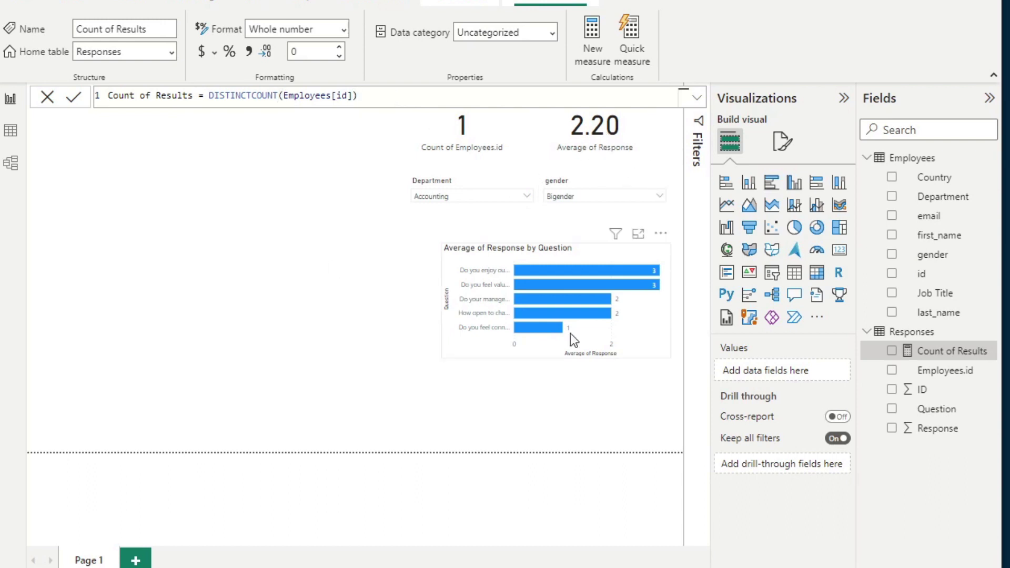
drag(462, 97, 209, 95)
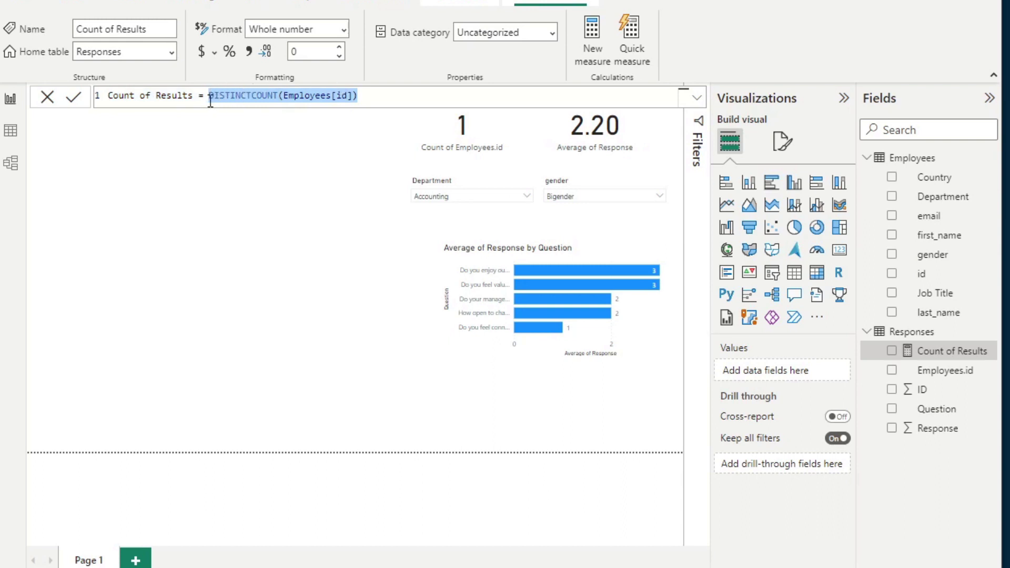
Rewrite the measure as Response Result = AVERAGE(Responses[Response]) and add it to the page as a column chart.
key(Left)
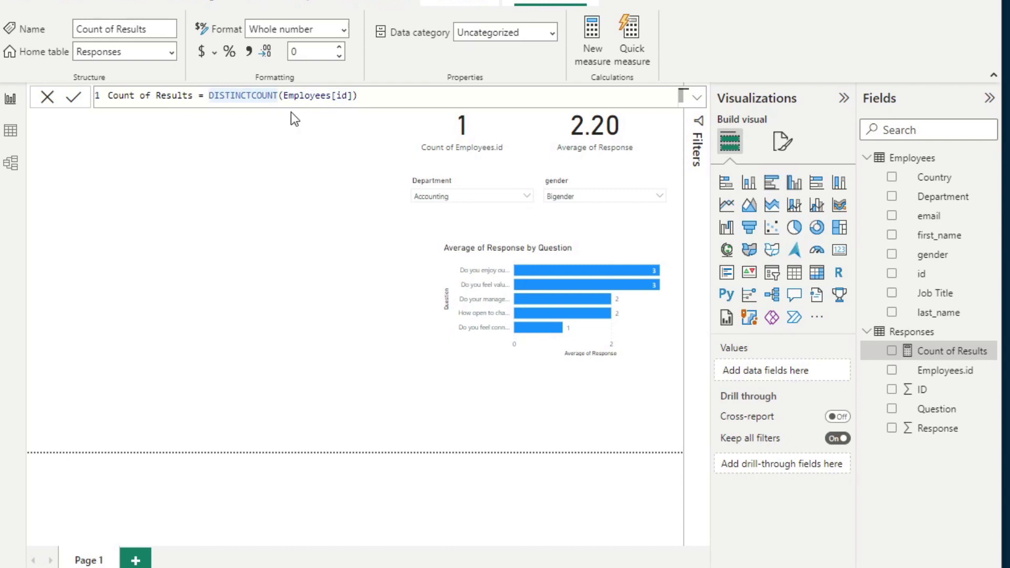
drag(358, 95, 209, 98)
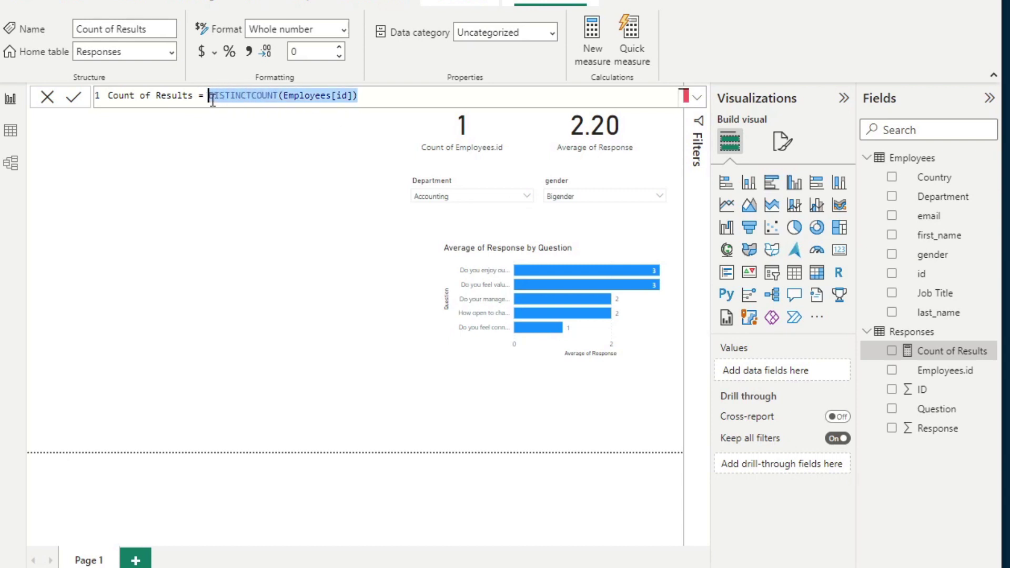
key(BackSpace)
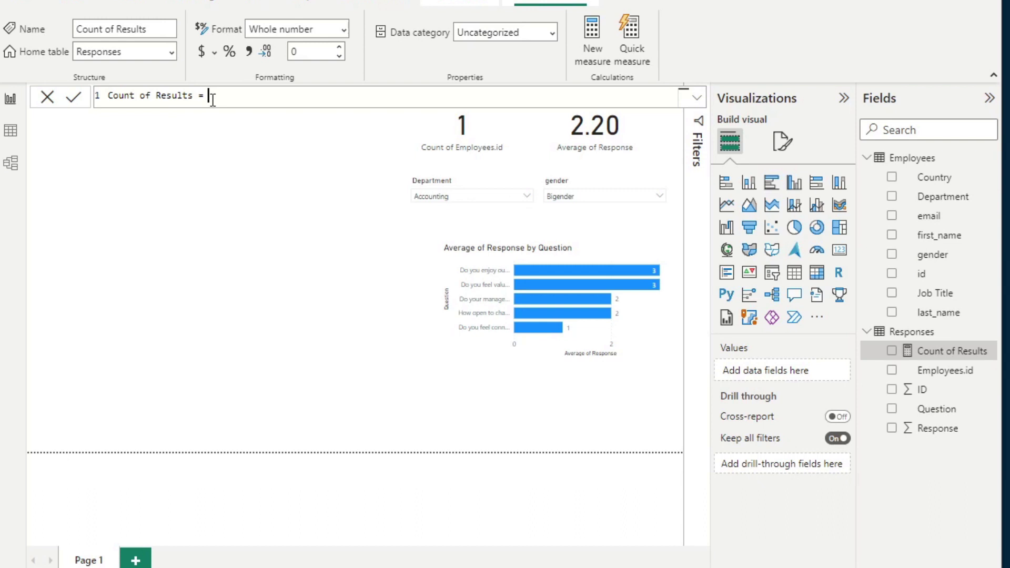
key(ctrl+a)
text(Response Result = AVERAGE(Res)
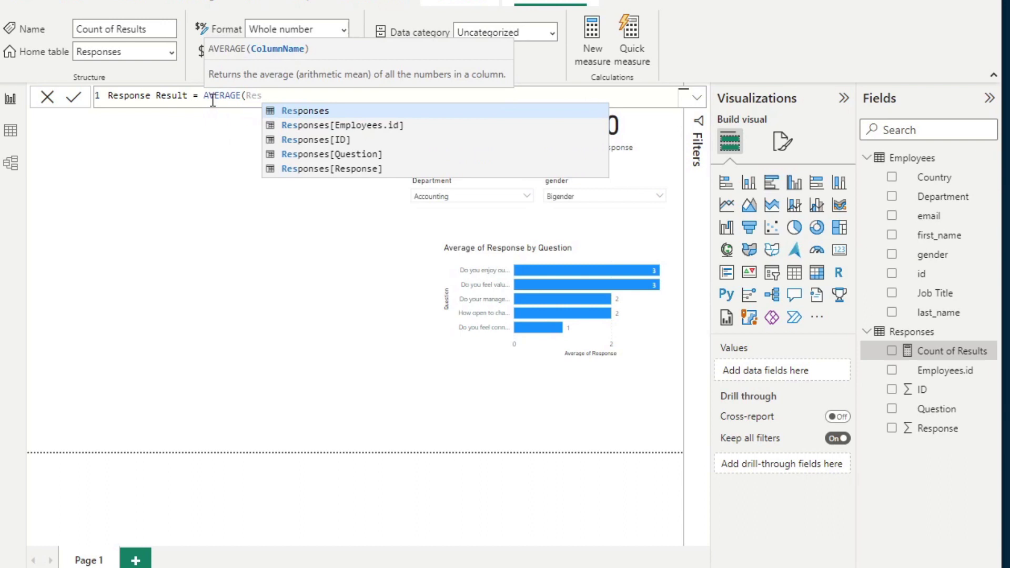
key(Down)
key(Down)
key(Down)
key(Down)
key(Tab)
text())
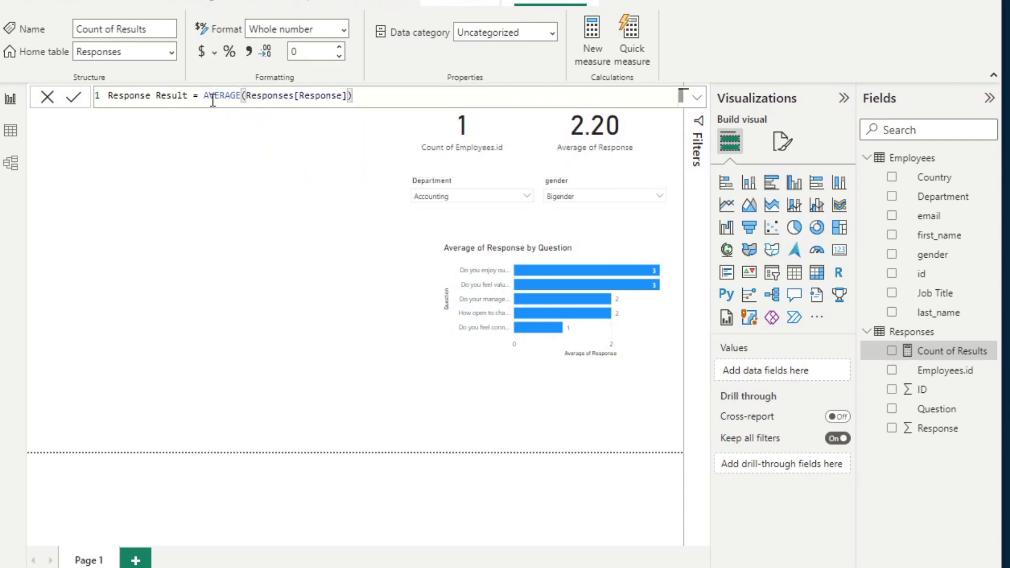
key(Return)
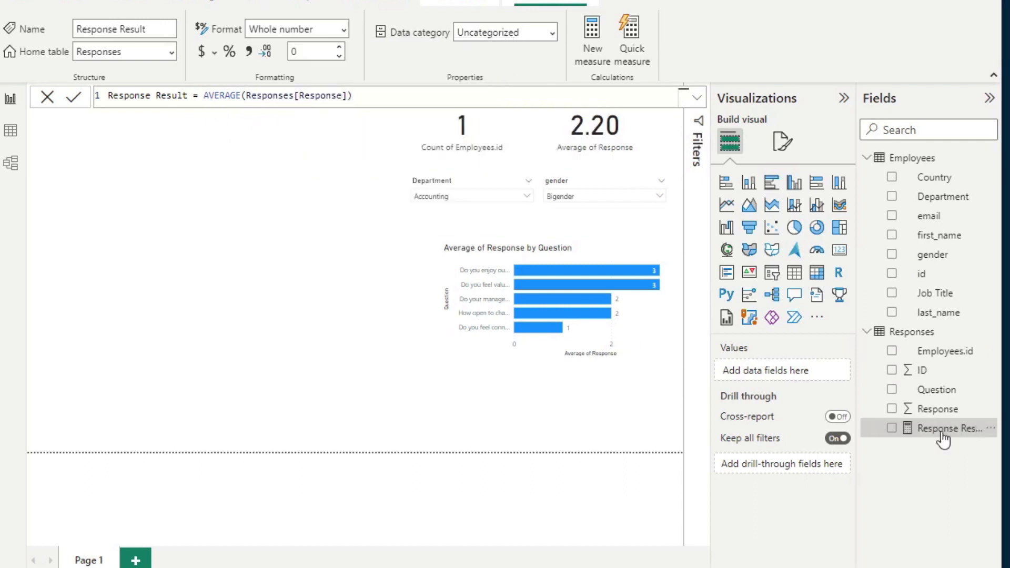
drag(941, 429, 372, 316)
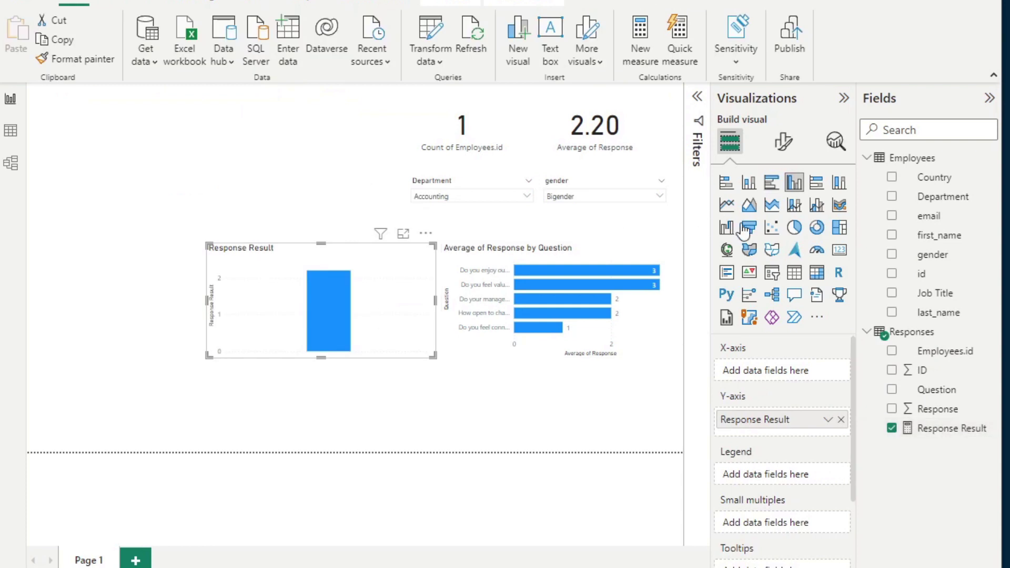
Turn the chart into a narrower card and wrap the average in INT(), beginning an IF( around it.
click(839, 257)
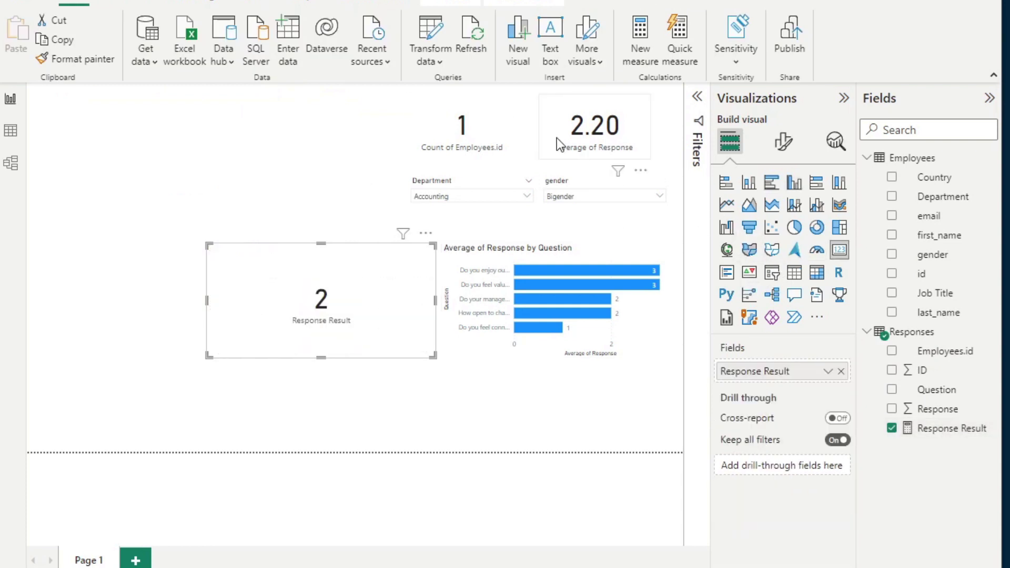
drag(434, 356, 389, 360)
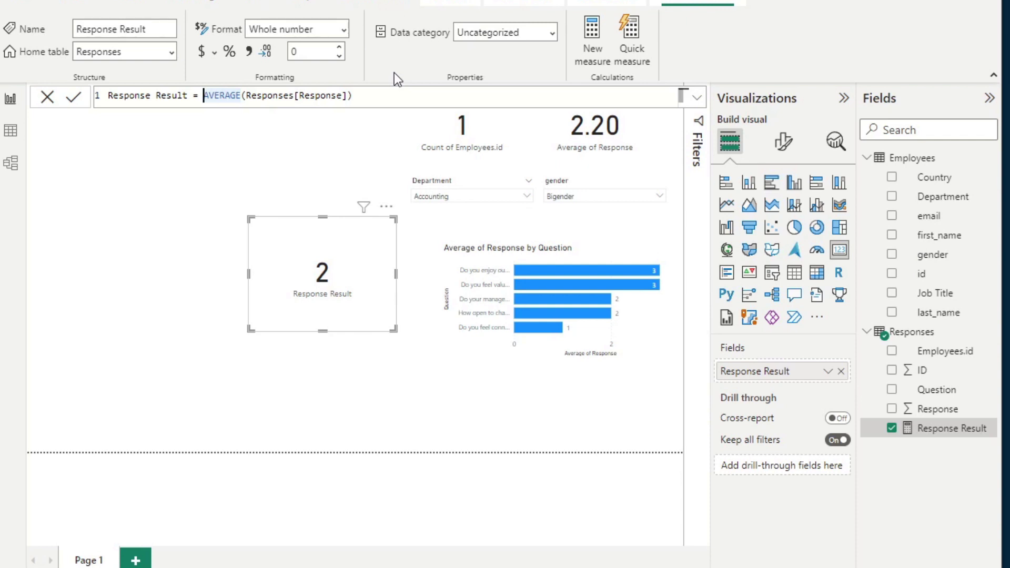
text(INT()
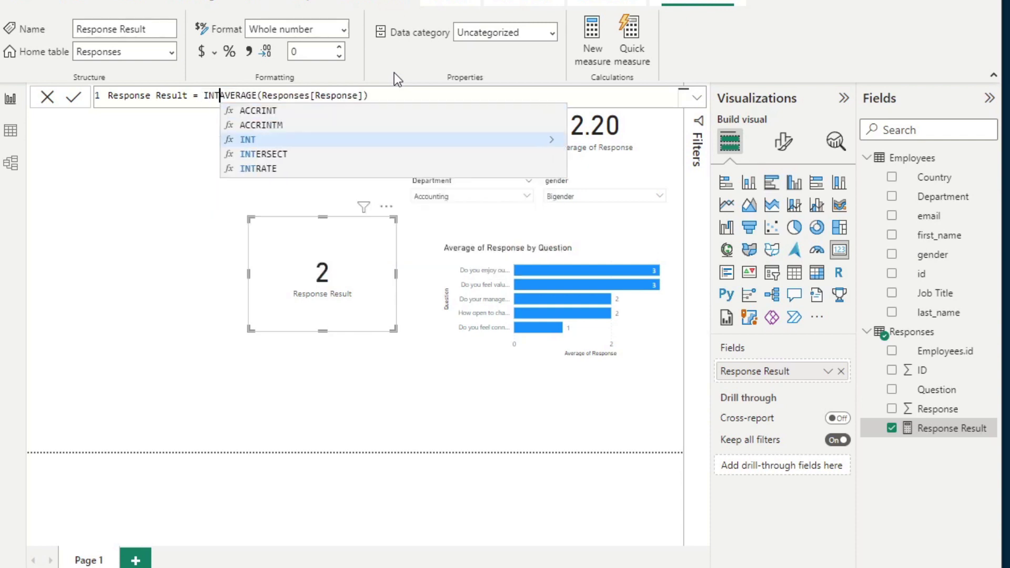
click(397, 97)
text())
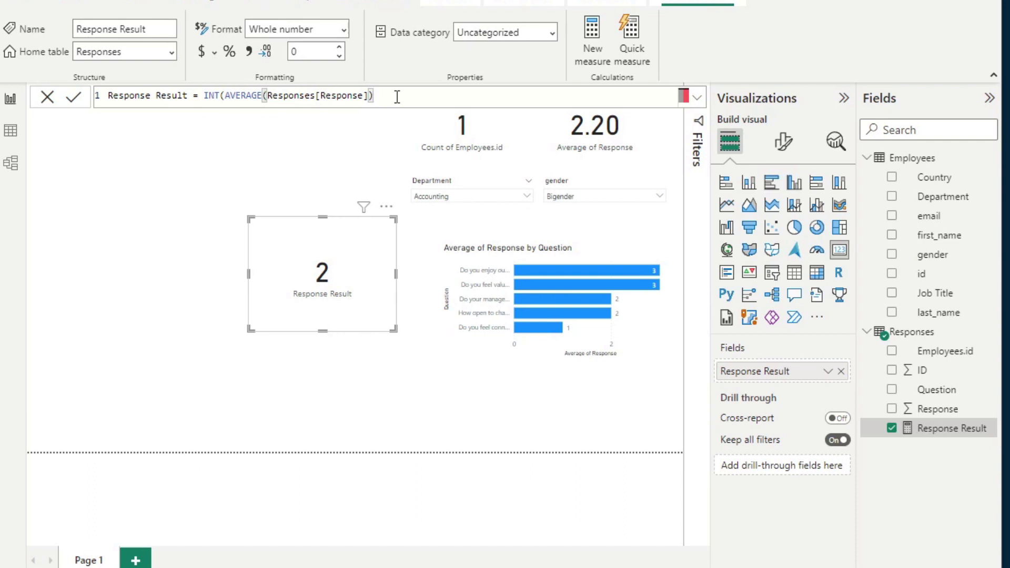
text())
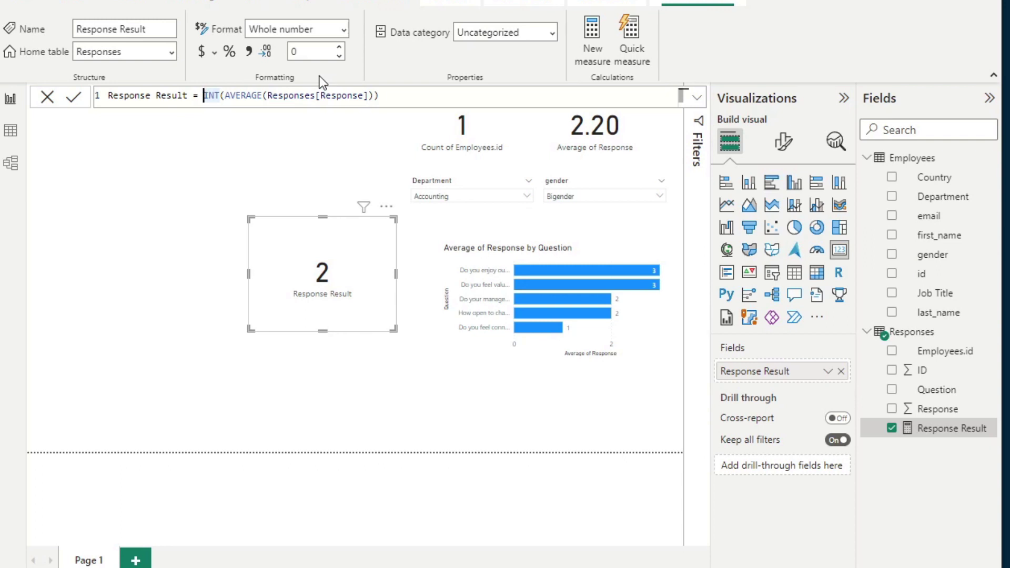
text(IF()
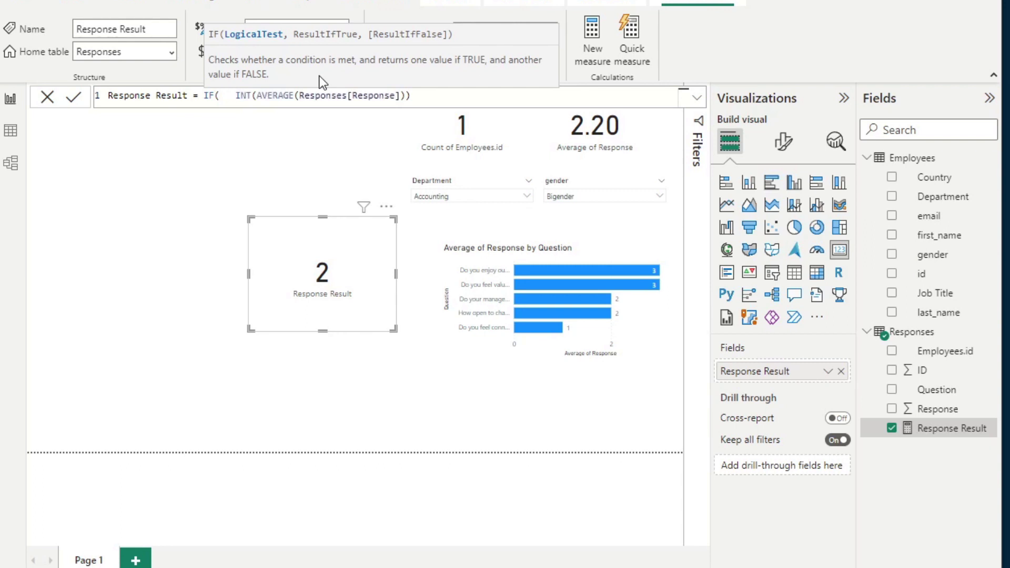
Make Response Result return INT(AVERAGE(...)) only when DISTINCTCOUNT(Employees[id]) > 3, else BLANK().
text(DISTINCTCOUNT(Employees[id]))
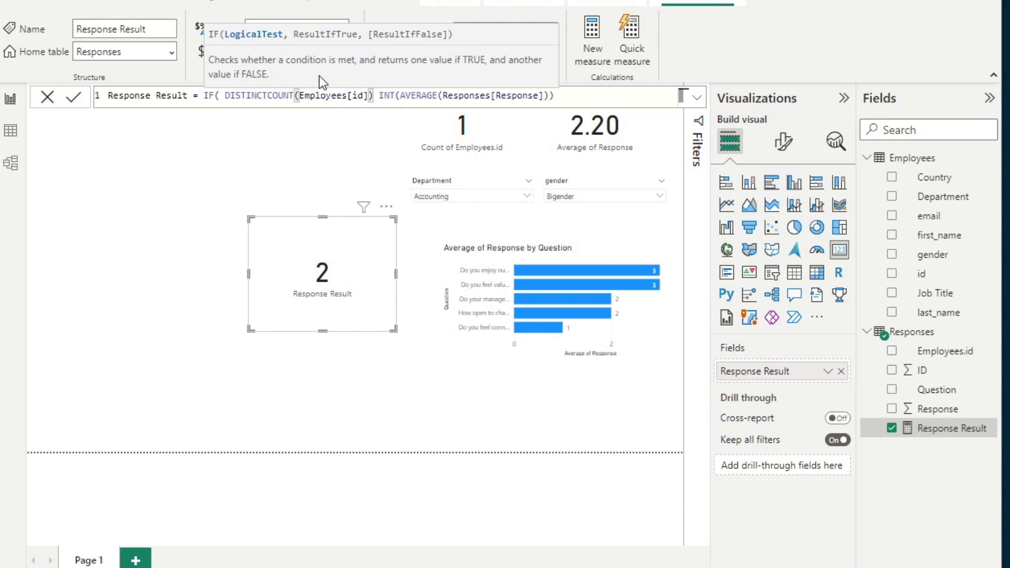
text( > )
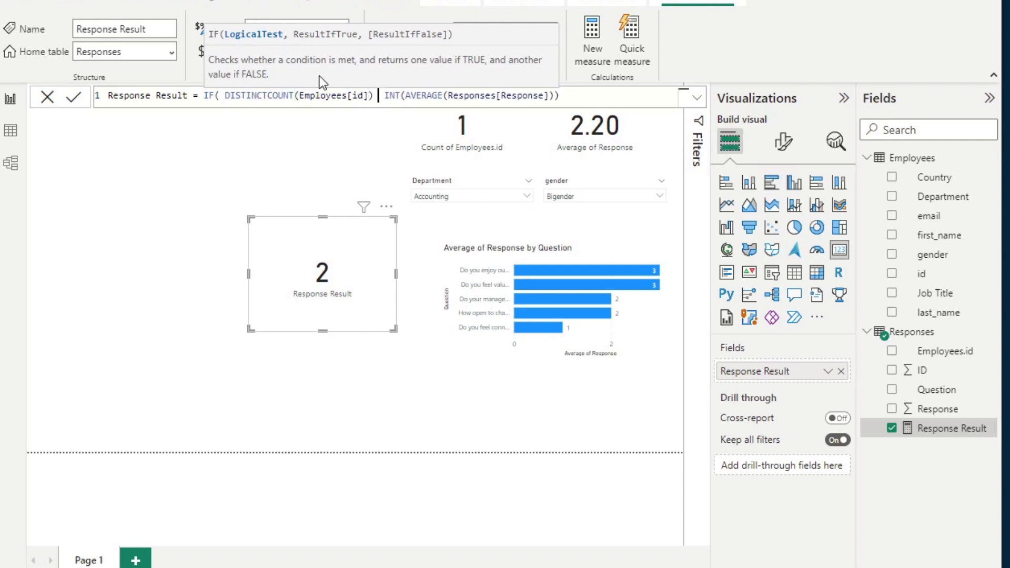
text(3,)
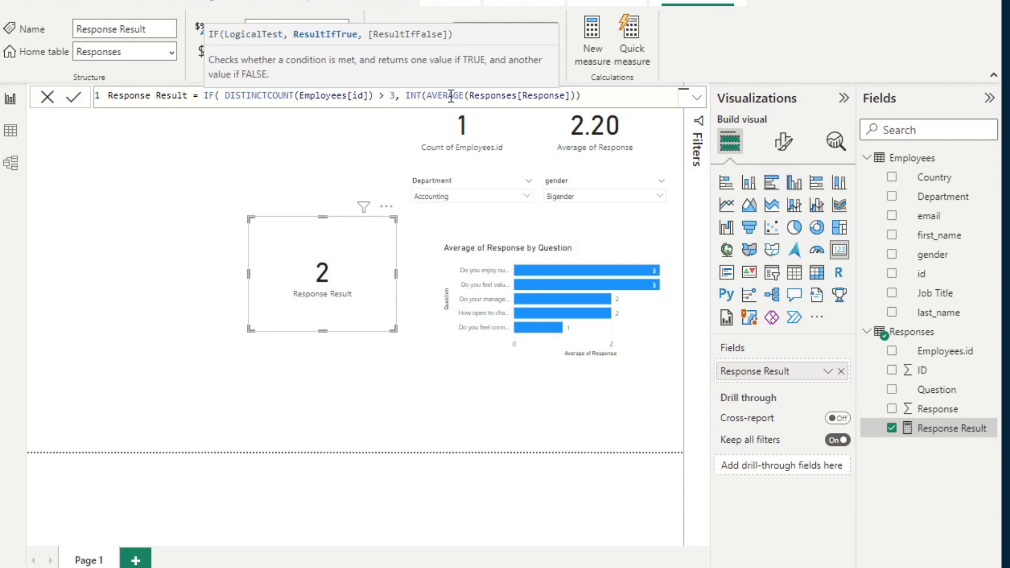
click(623, 102)
text(, )
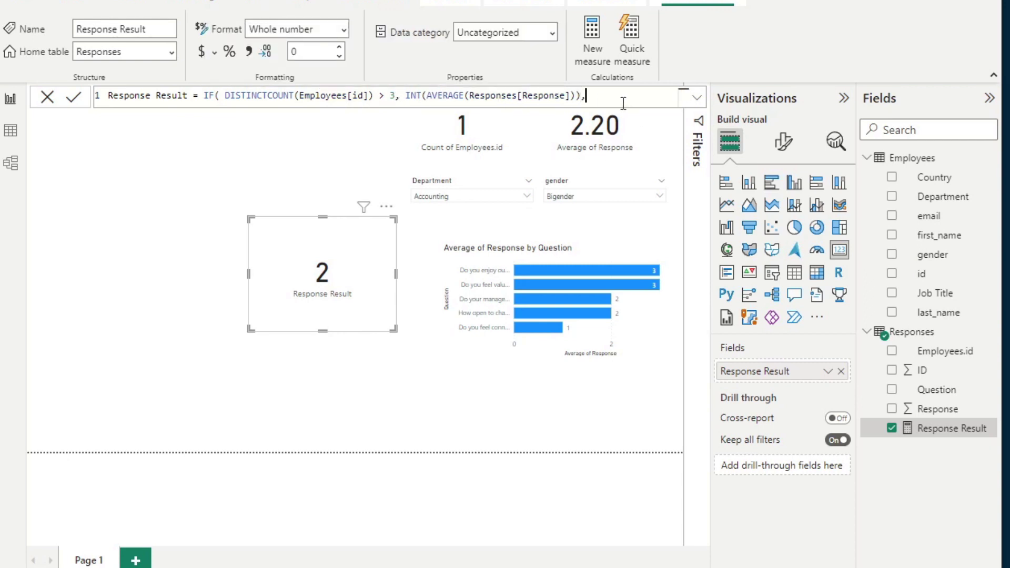
text(BLANK())
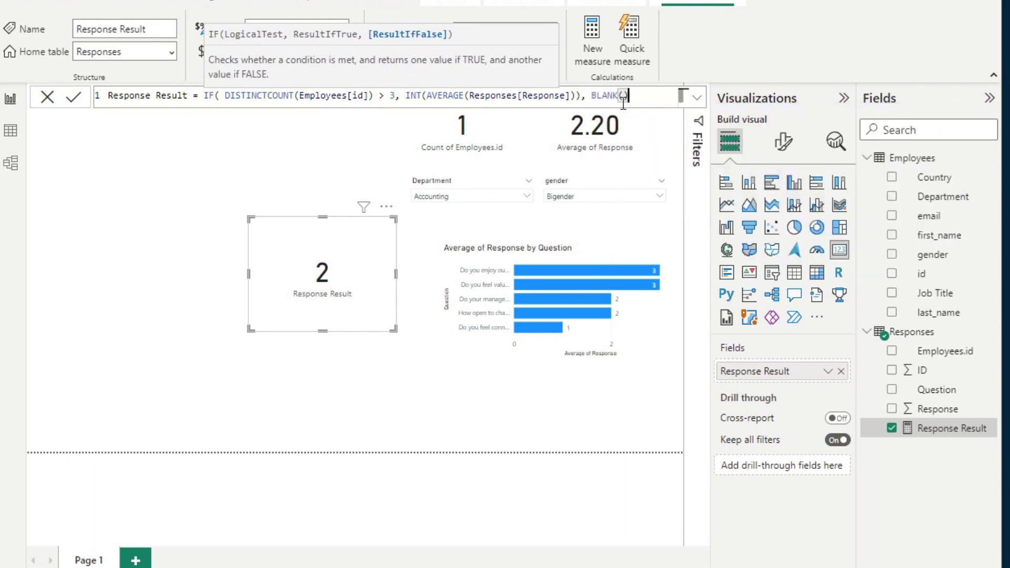
text())
key(Return)
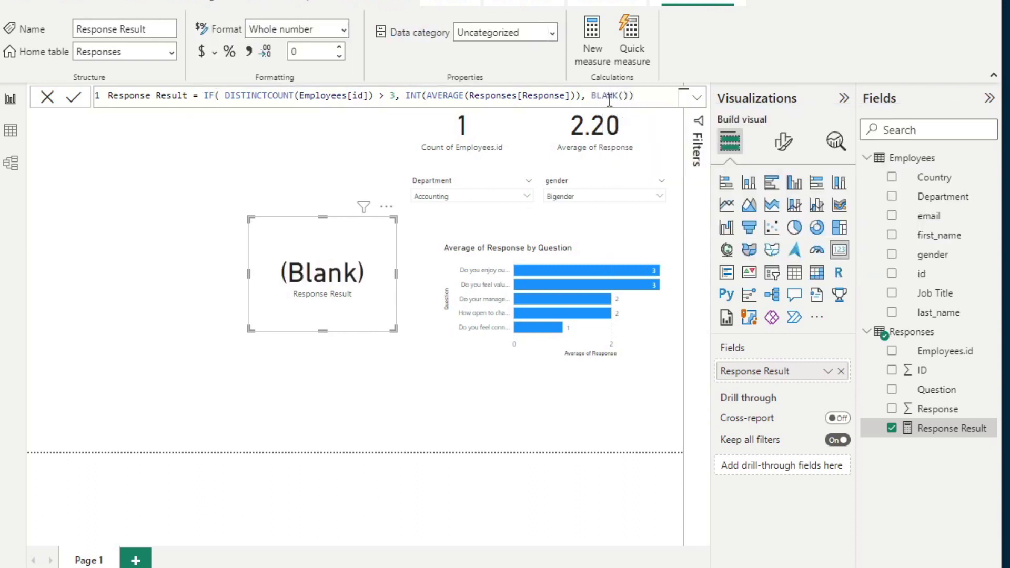
Shift the card slightly right and replace the BLANK() fallback with empty text "".
drag(289, 300, 346, 286)
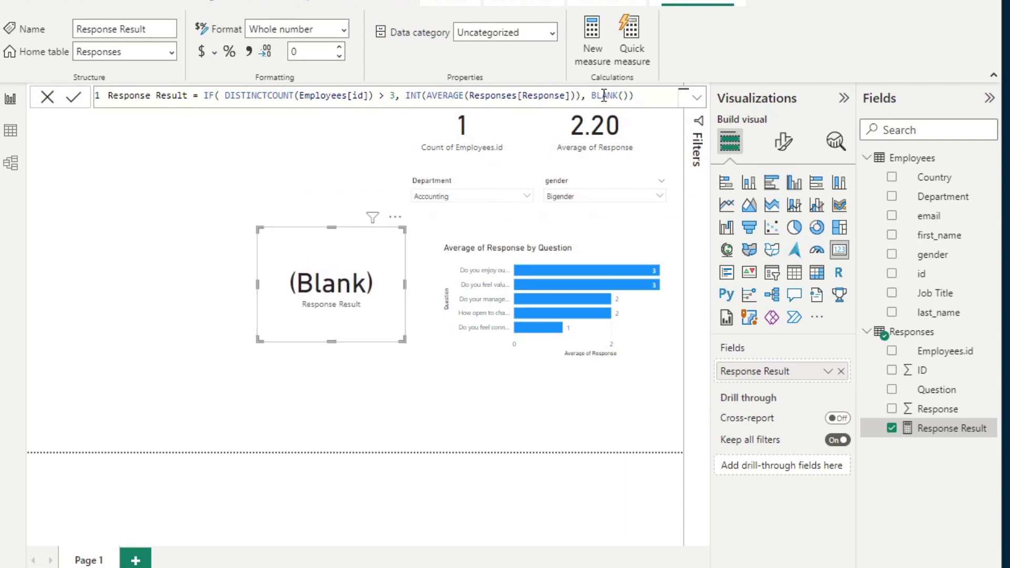
drag(630, 95, 594, 95)
text("")
key(Return)
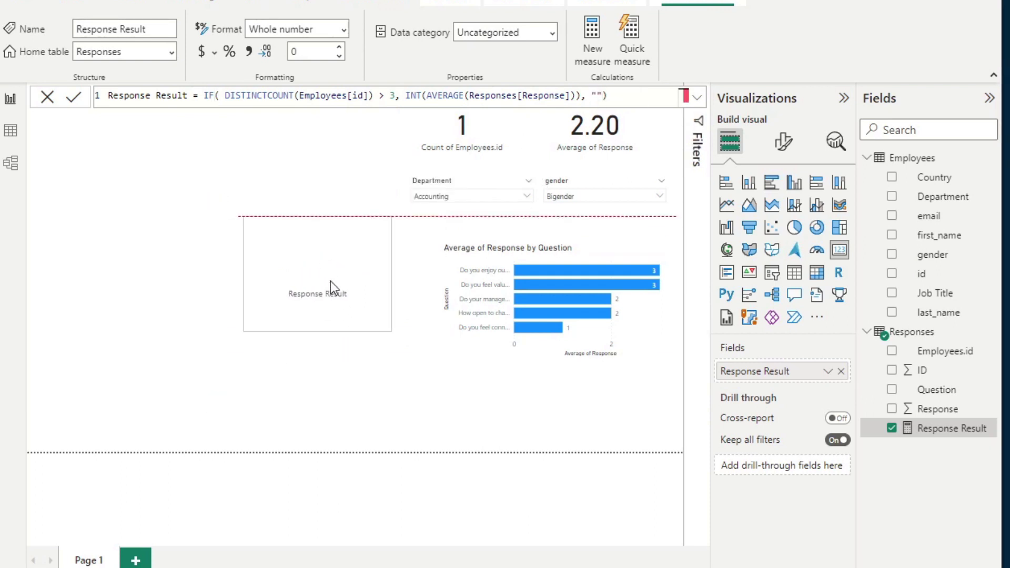
click(339, 297)
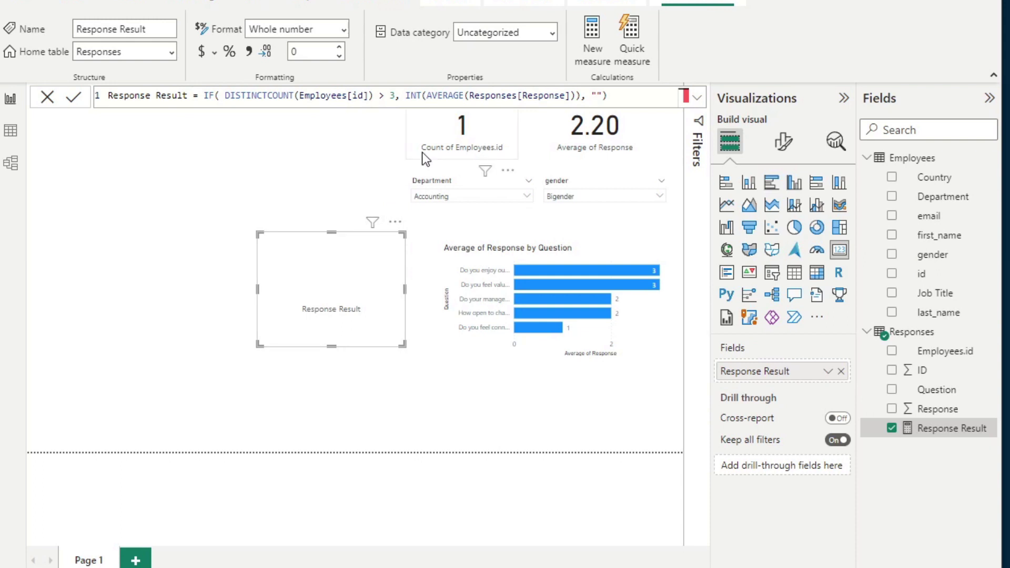
click(386, 210)
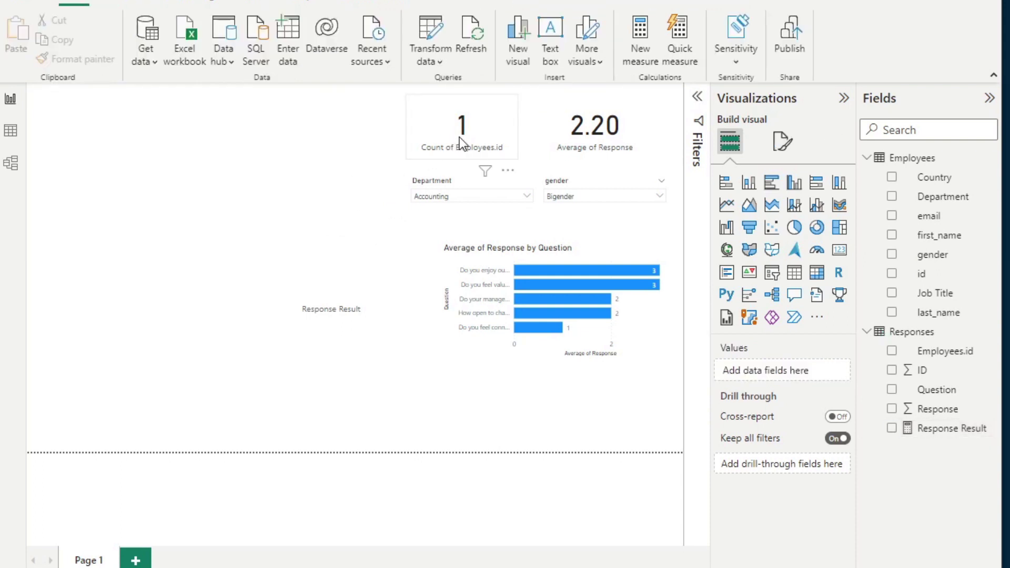
Reset the gender slicer to All so Accounting shows 92 employees and Response Result 2.
click(325, 297)
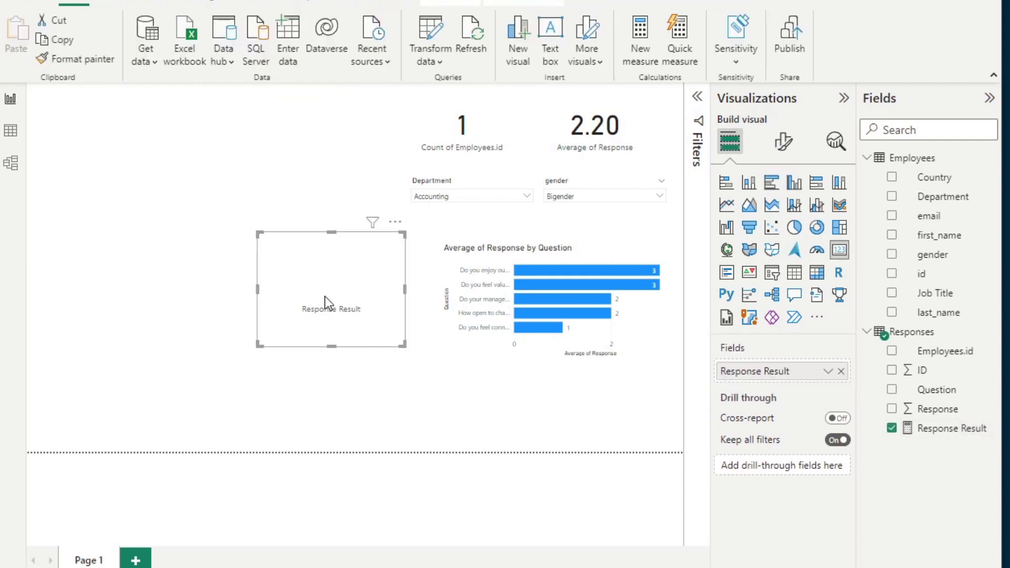
mouse_move(332, 297)
mouse_down()
mouse_move(337, 249)
mouse_move(329, 290)
mouse_move(341, 298)
mouse_up()
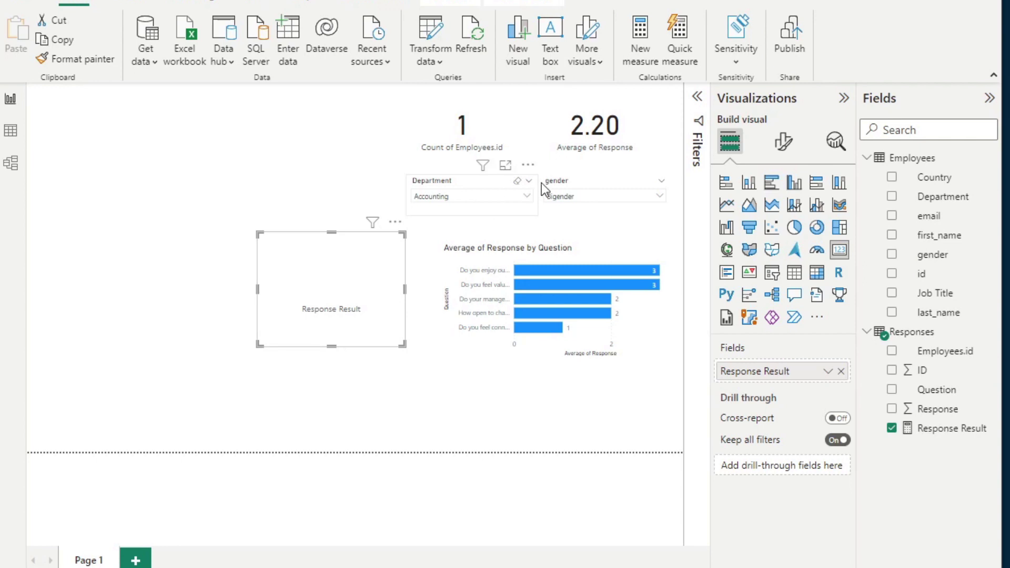
click(650, 181)
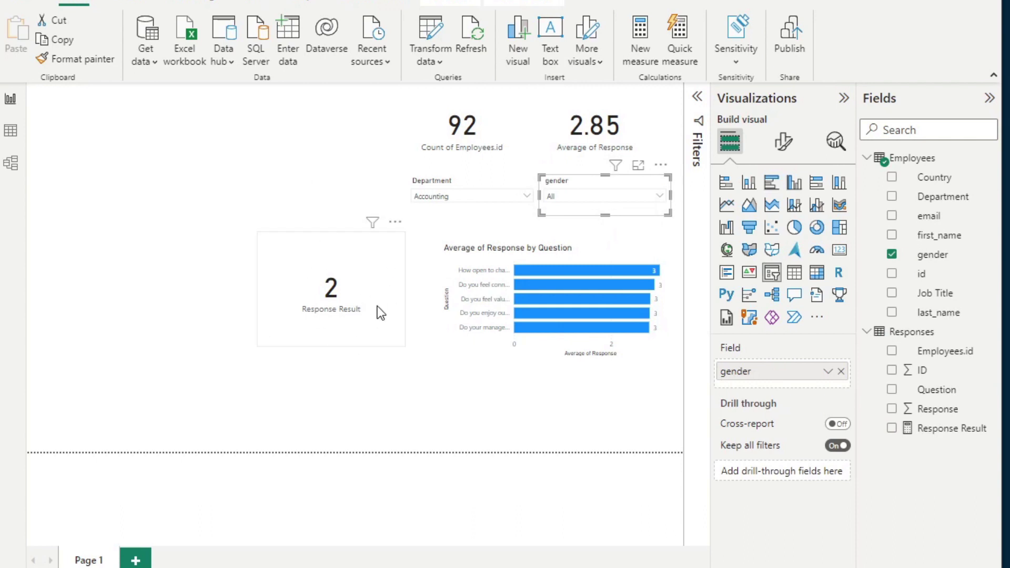
click(304, 168)
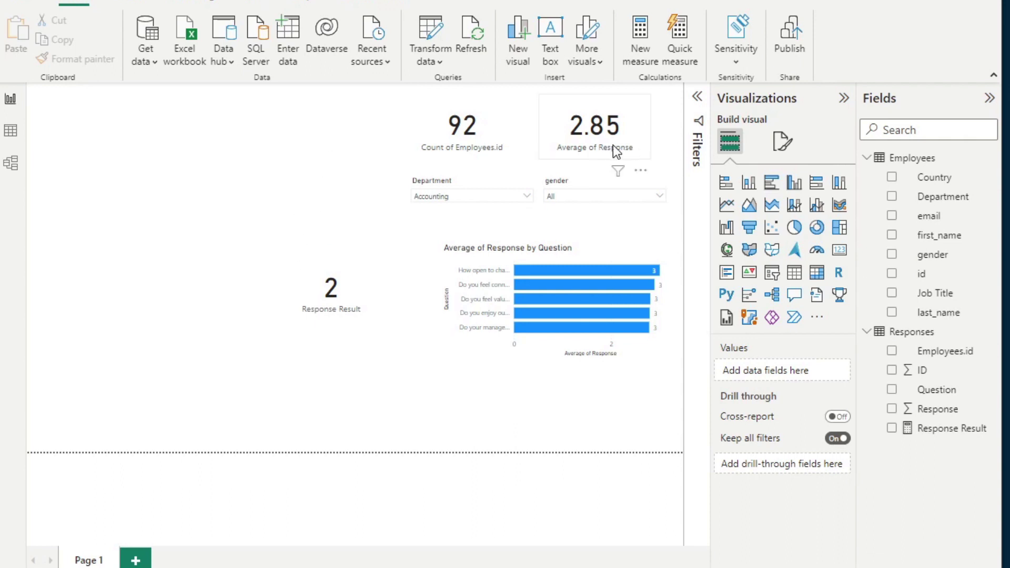
Show Response Result in the average card and as the bar chart's values, removing Average of Response.
click(609, 130)
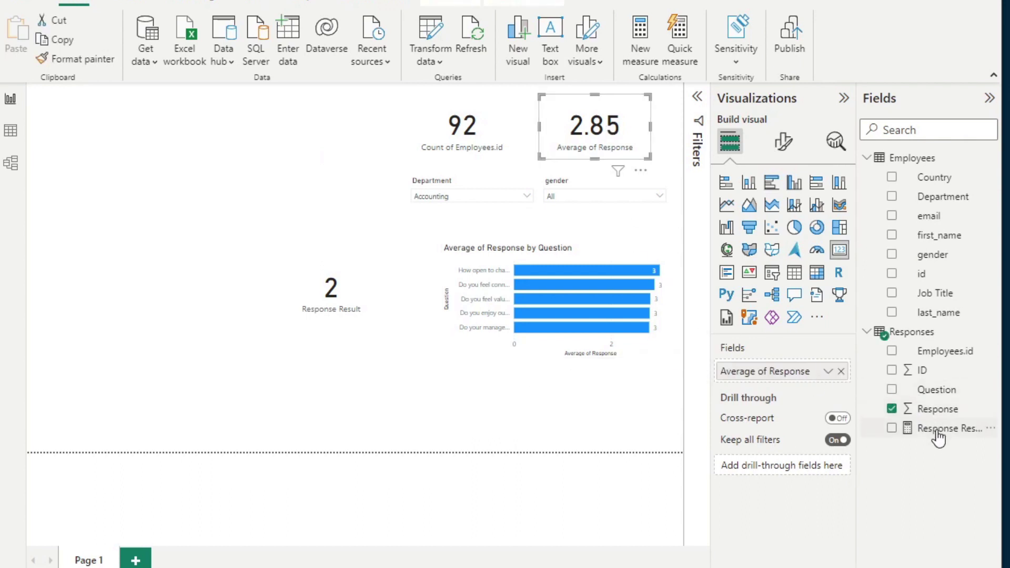
drag(941, 428, 791, 375)
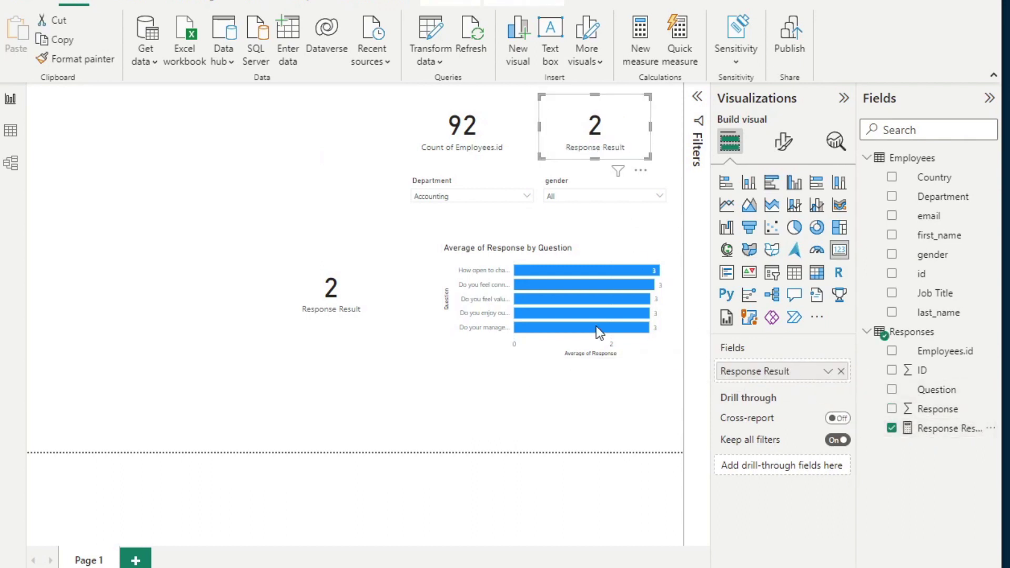
click(501, 255)
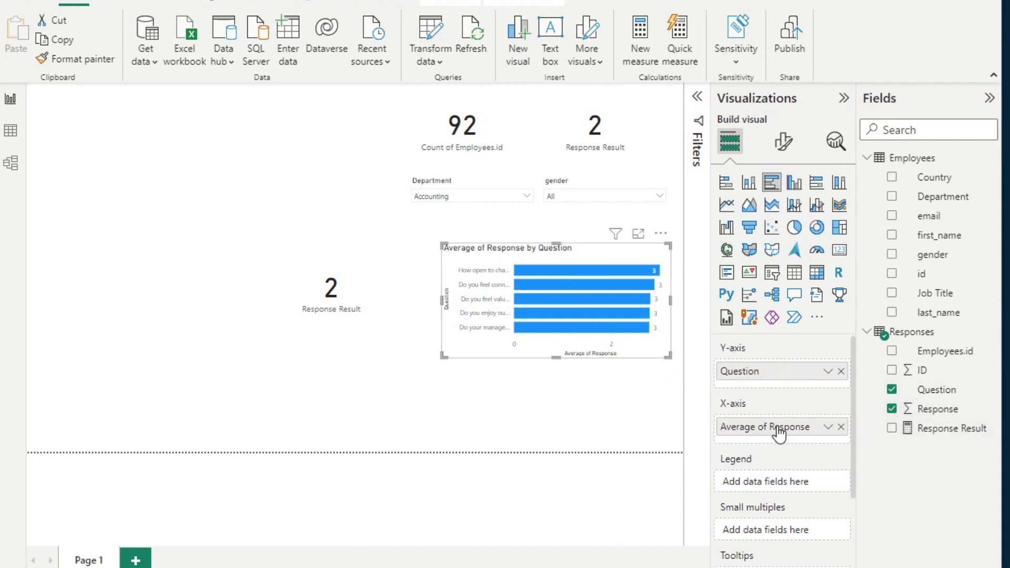
drag(940, 429, 807, 432)
click(840, 446)
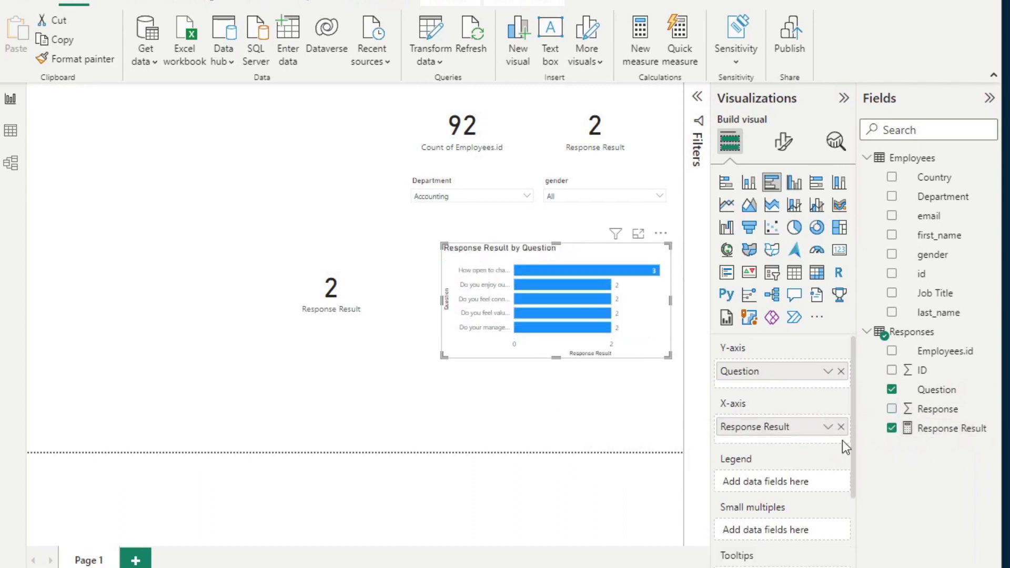
Filter gender to Bigender so Response Result and the bars go empty.
click(555, 197)
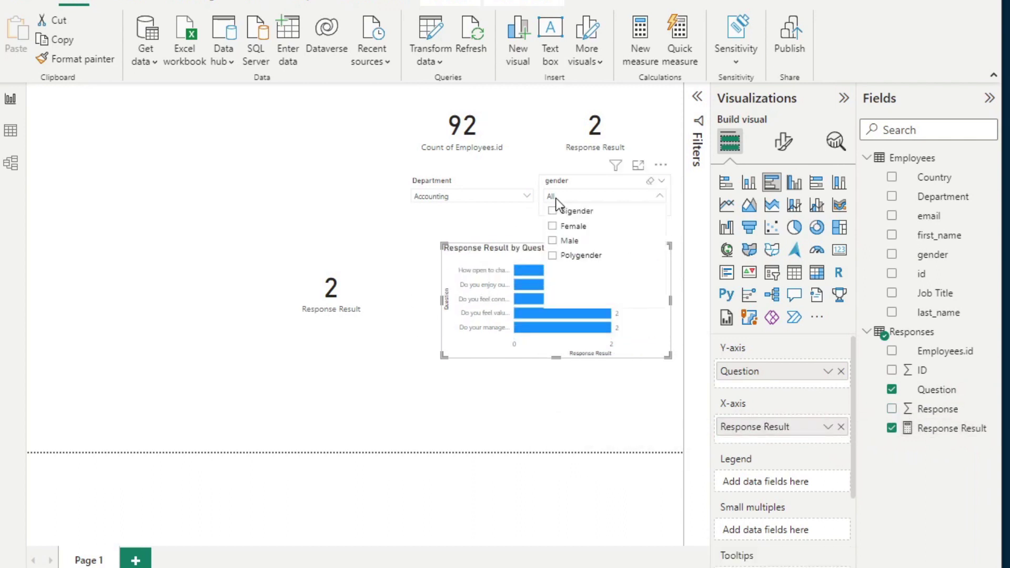
click(587, 212)
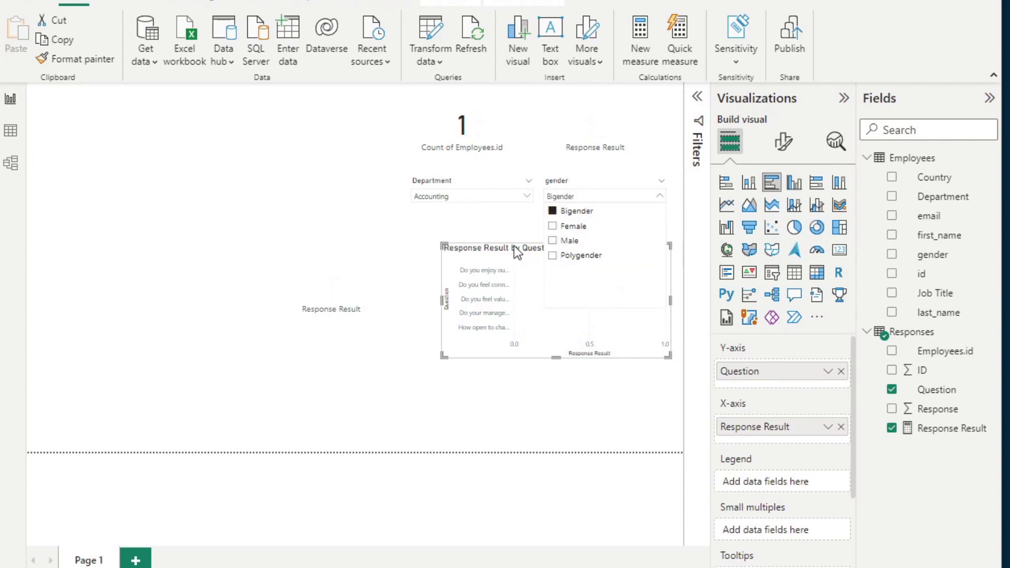
click(481, 229)
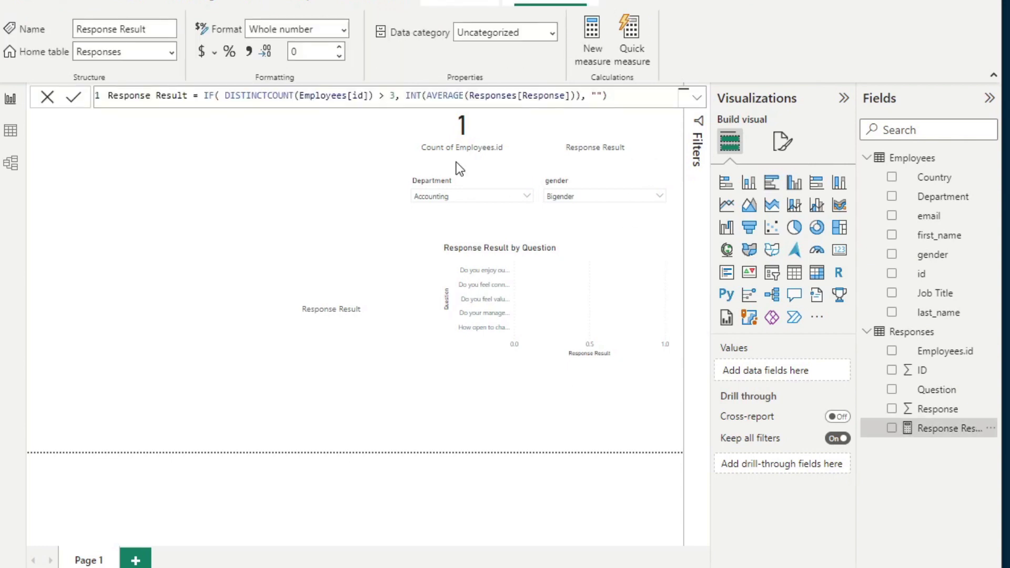
click(390, 95)
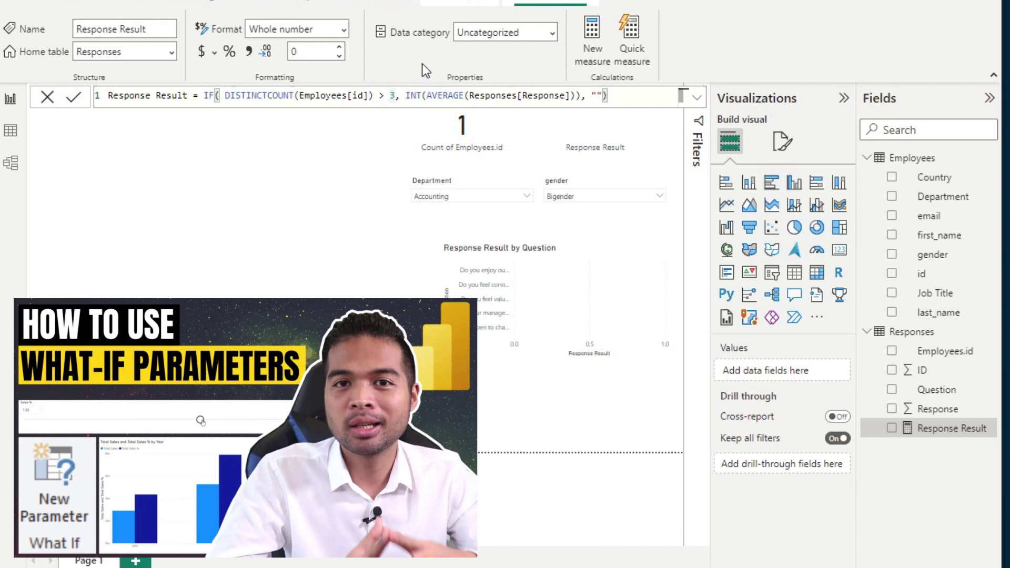
click(338, 159)
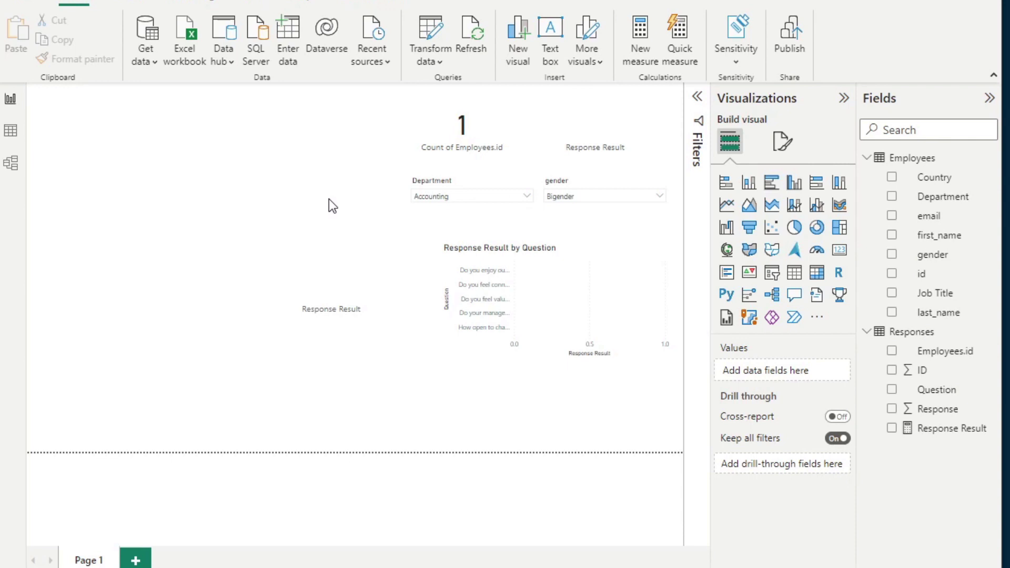
Create Error Message = IF(Responses[Response Result] = "", "Too few results, please try again") in Responses.
right_click(902, 335)
click(817, 47)
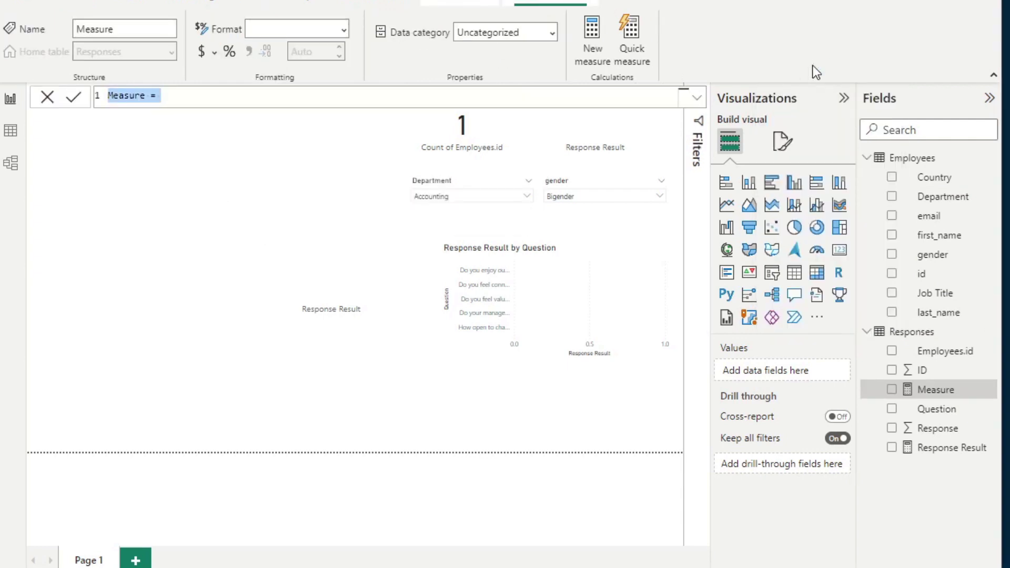
text(Error Me)
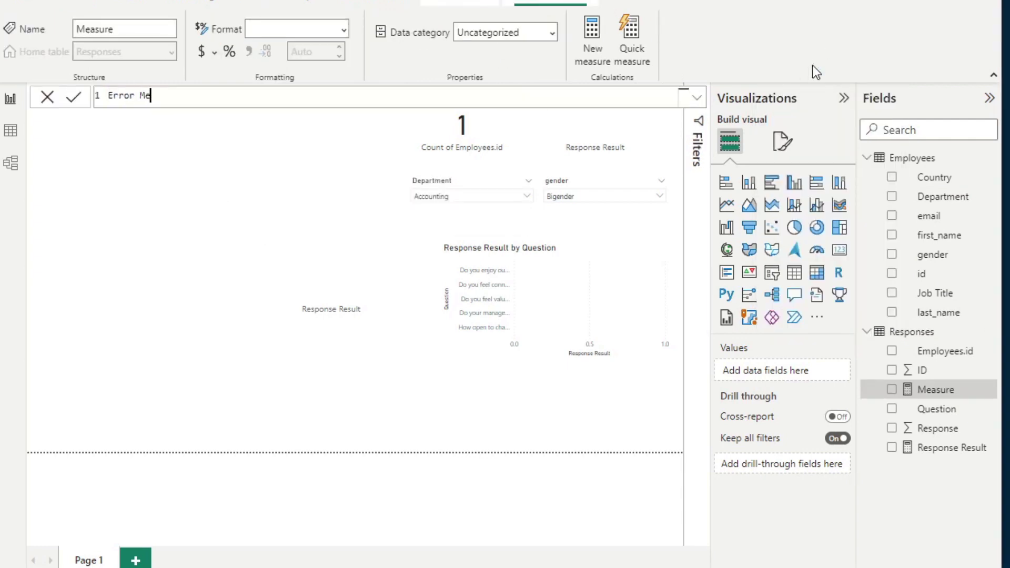
text(ssage = IF()
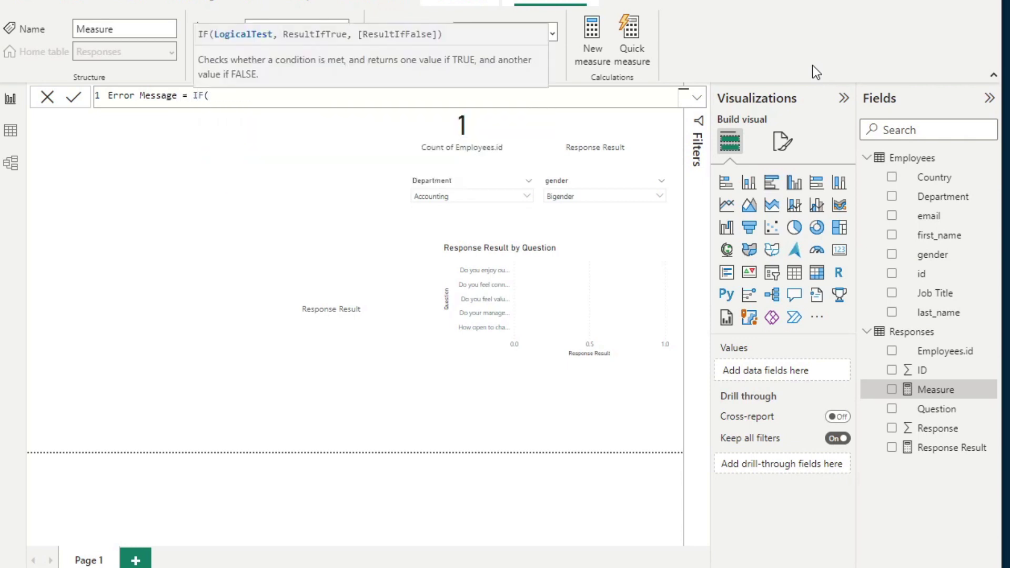
text(Respo)
key(Tab)
text(= "",)
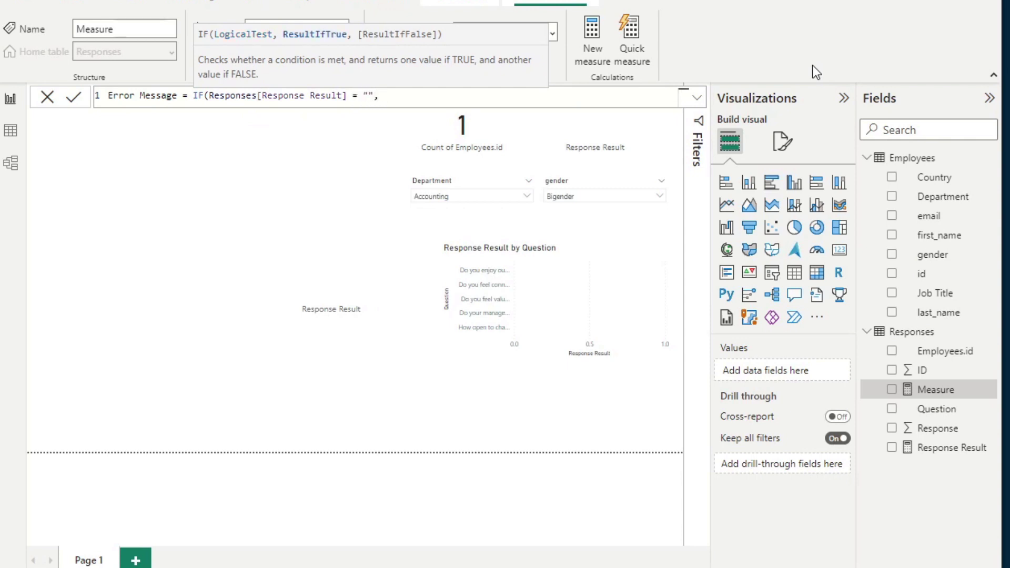
text( "Error)
key(BackSpace)
key(BackSpace)
key(BackSpace)
key(BackSpace)
key(BackSpace)
text(Too few results, please try again"))
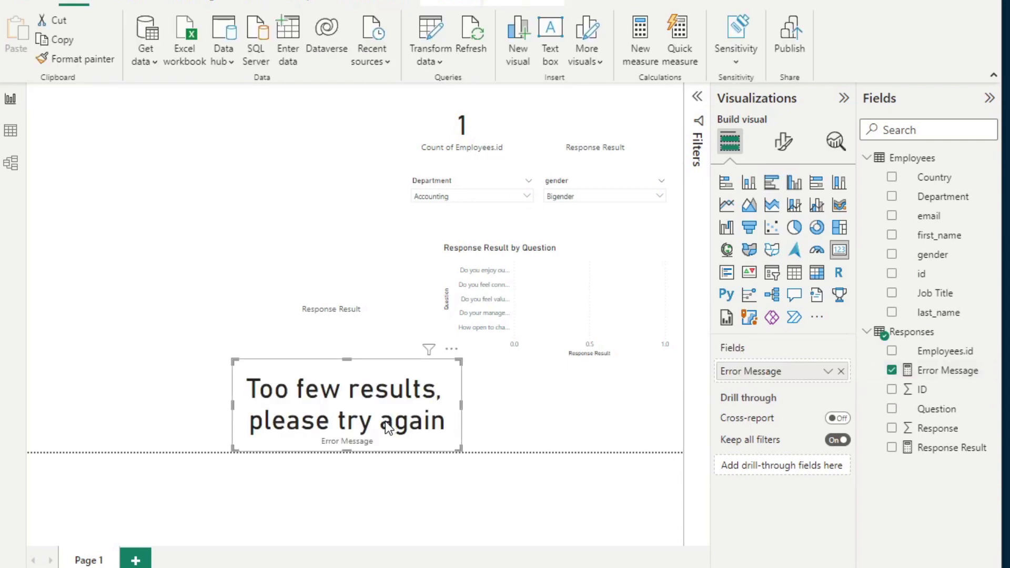
Switch the gender filter from Bigender to Female, giving 39 employees and a (Blank) Error Message card.
click(590, 198)
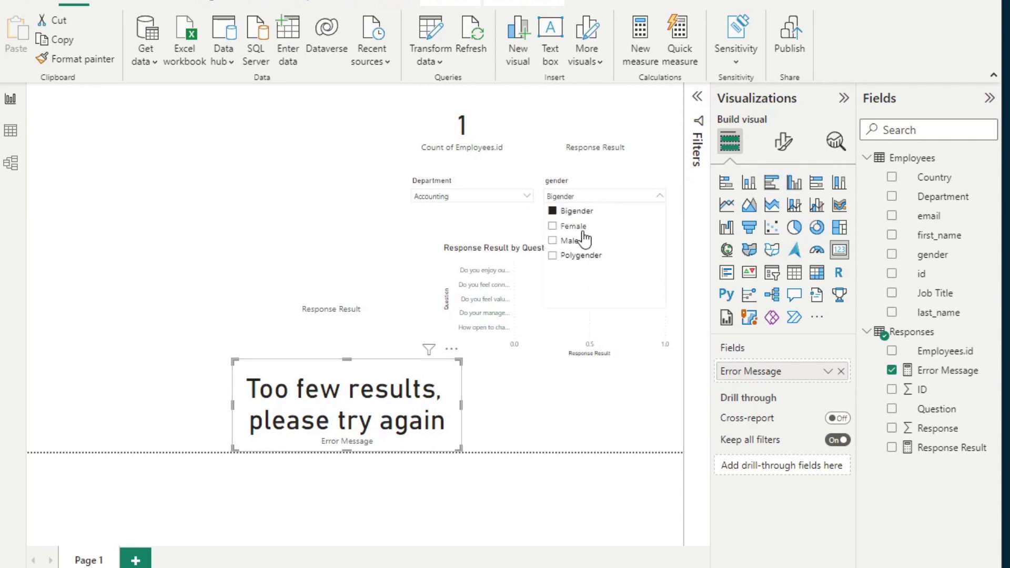
click(580, 213)
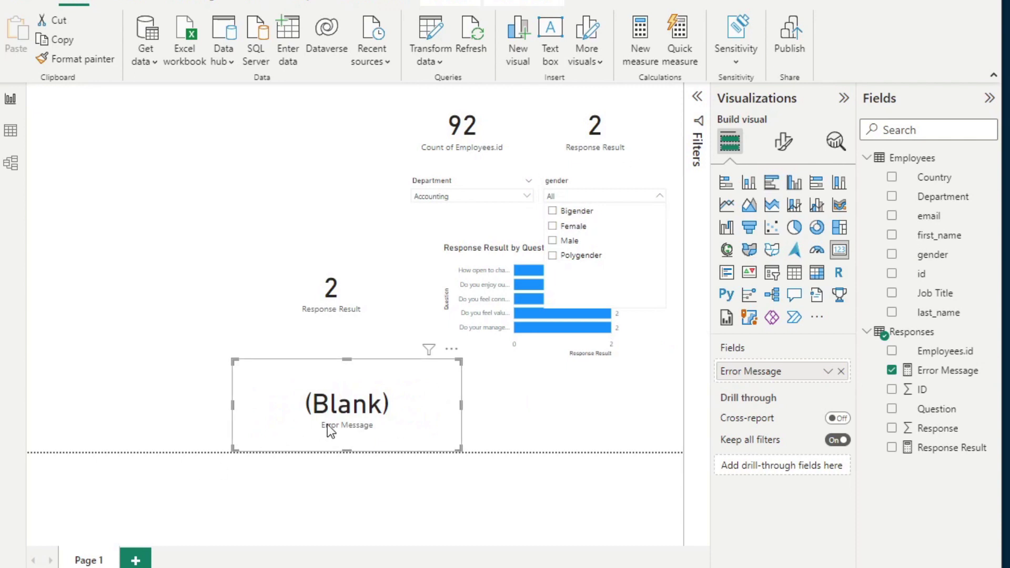
click(579, 225)
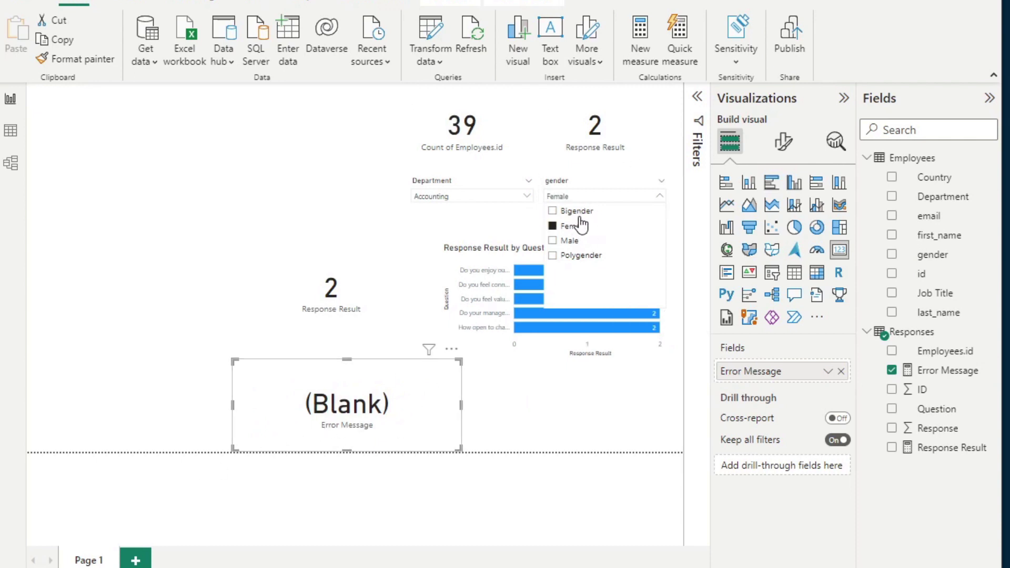
Add an empty-text "" false result to the Error Message IF formula.
double_click(581, 226)
click(935, 371)
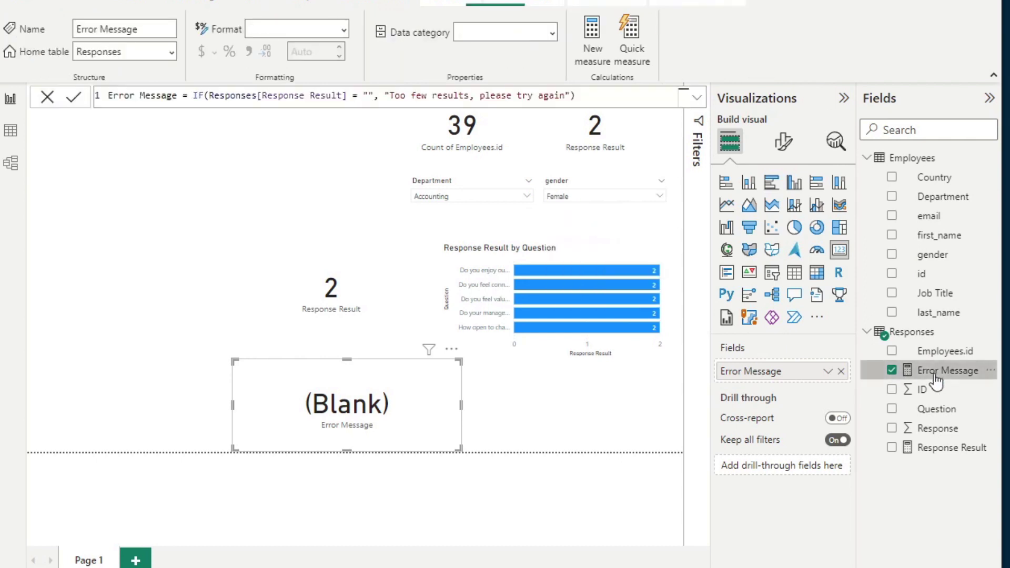
click(375, 95)
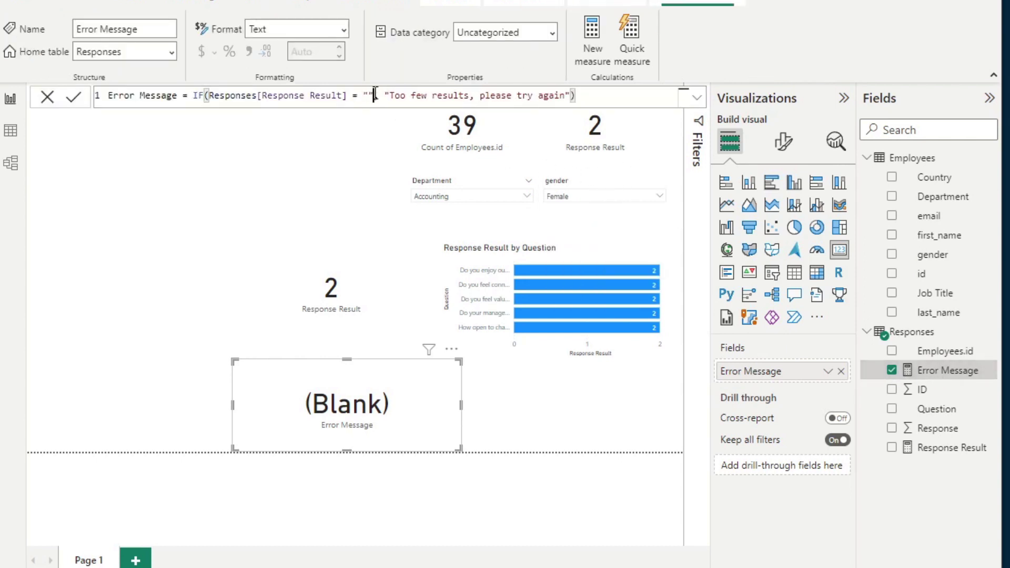
click(572, 95)
text(, ")
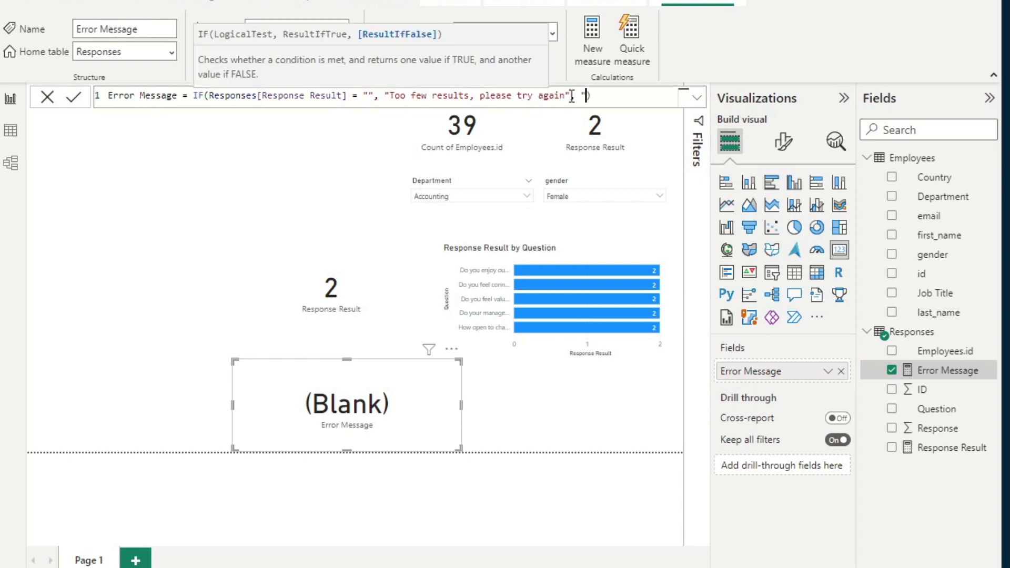
text(")
key(Right)
key(Return)
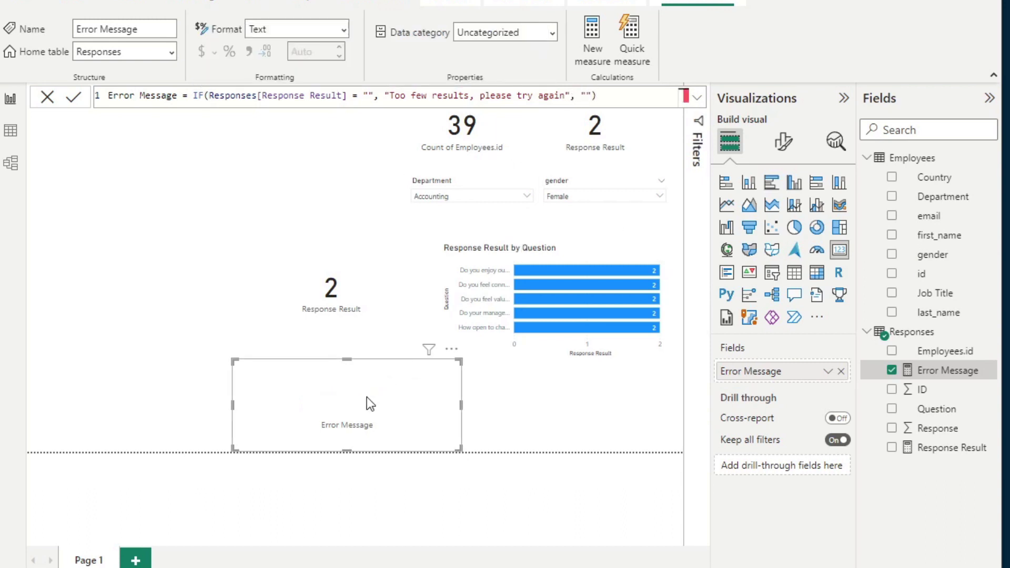
Place the Error Message card over the bar chart and turn its background on.
drag(367, 396, 563, 267)
click(617, 302)
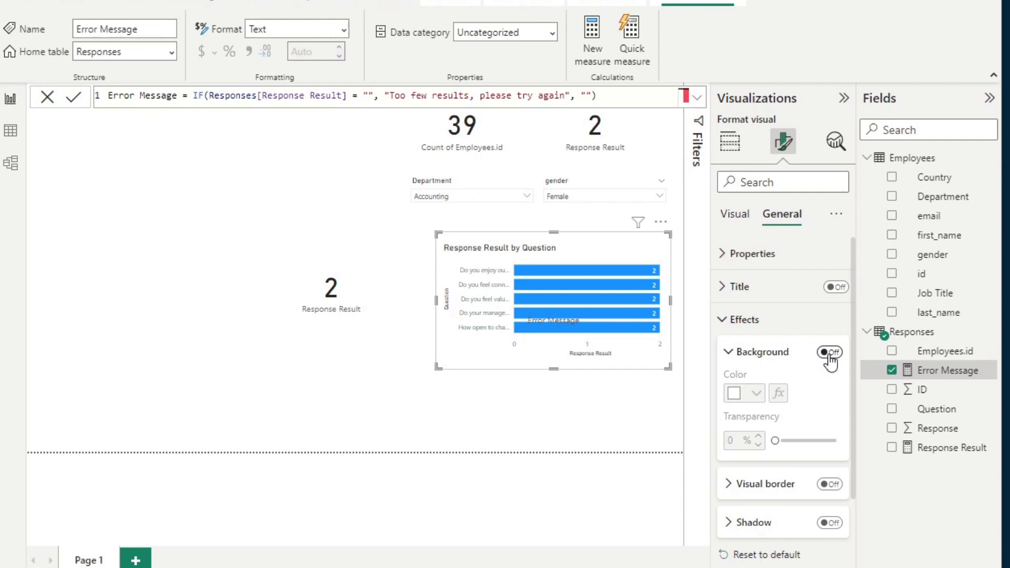
click(831, 353)
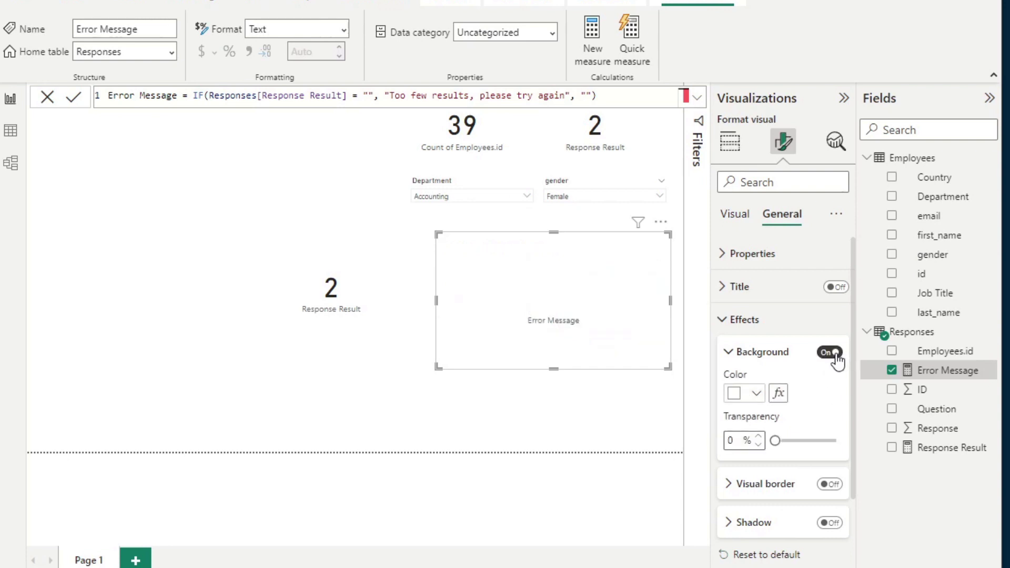
click(836, 354)
click(837, 356)
click(830, 353)
click(831, 353)
click(830, 353)
click(830, 354)
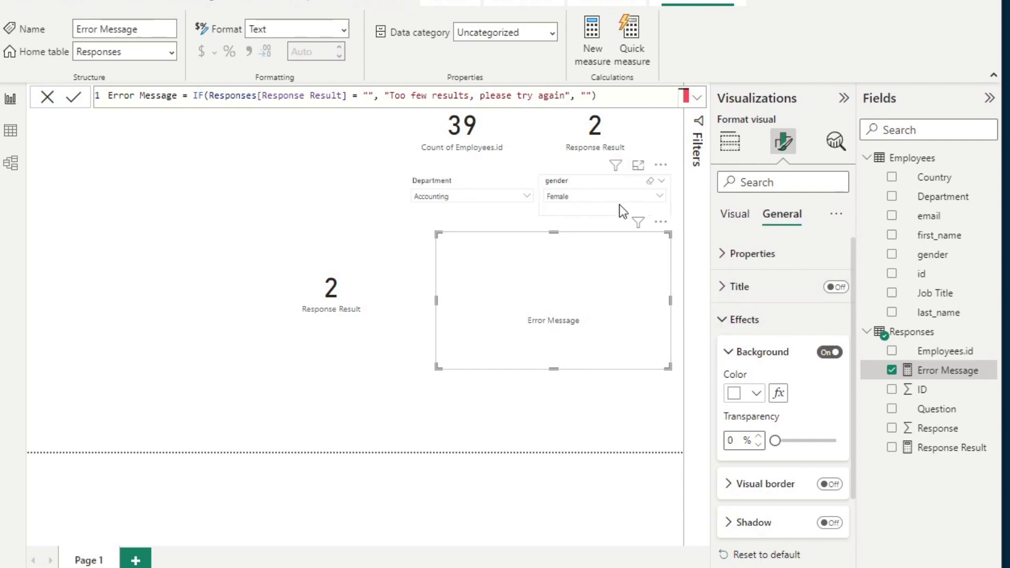
click(580, 434)
Add a Responses measure Error Show = IF(Responses[Response Result] = "", "White", "#FFFFFF00").
right_click(936, 341)
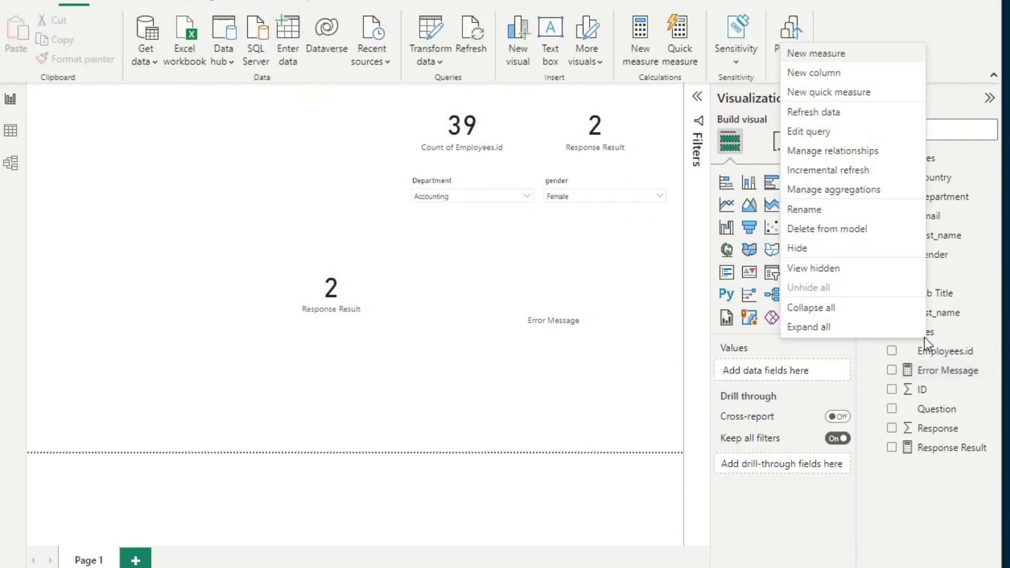
click(863, 53)
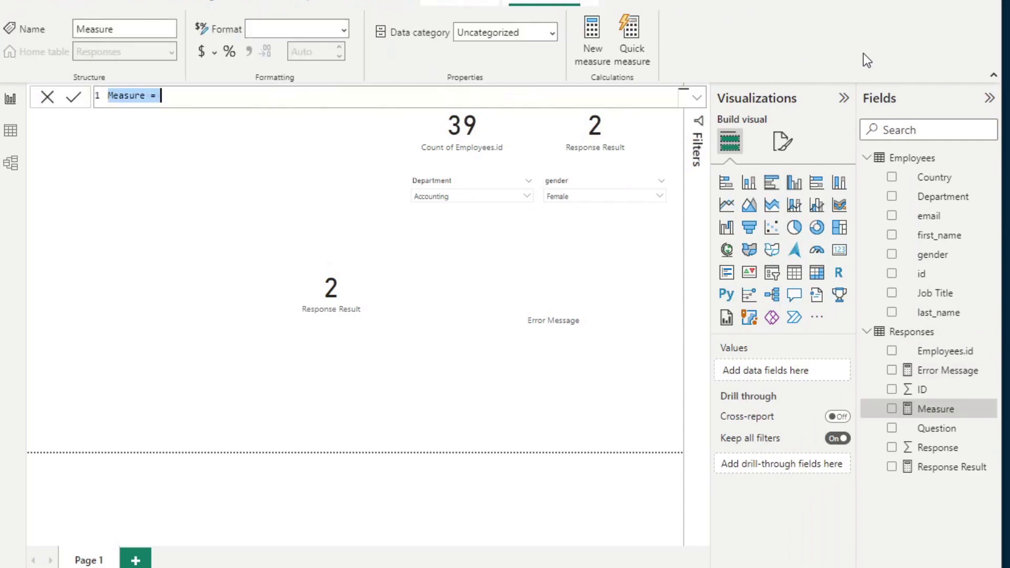
key(BackSpace)
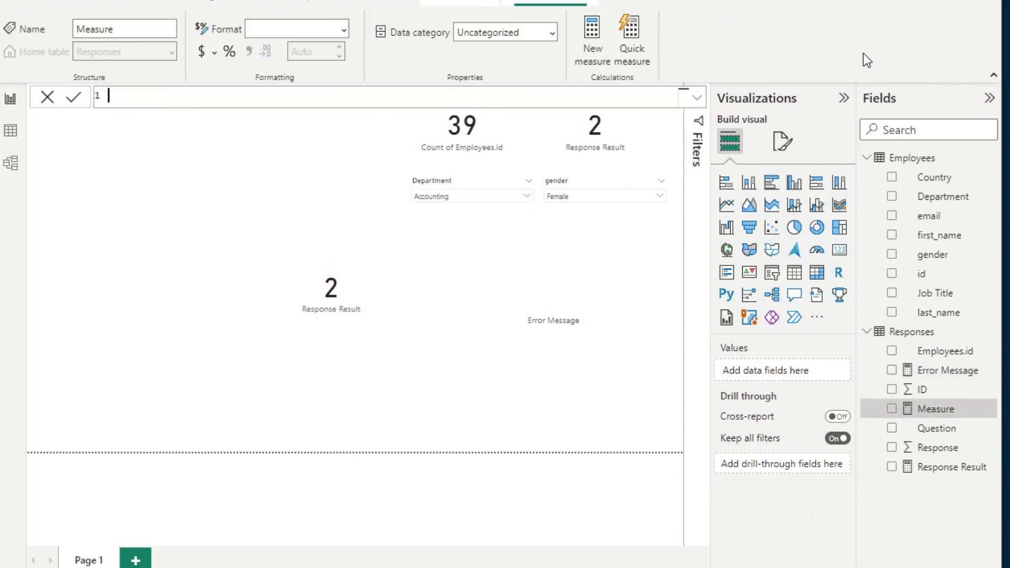
text(Error Show = IF())
key(Left)
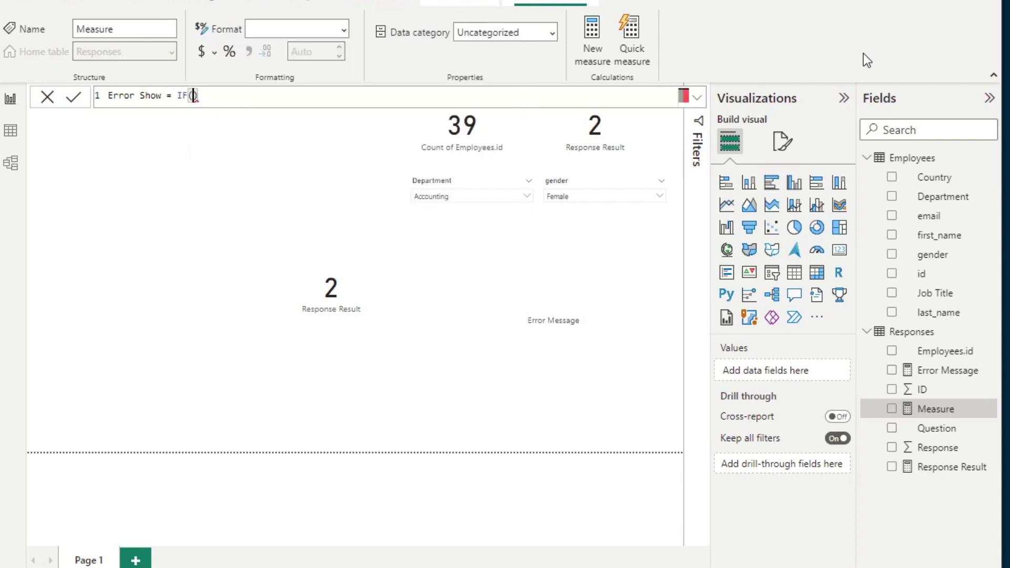
text(Respons)
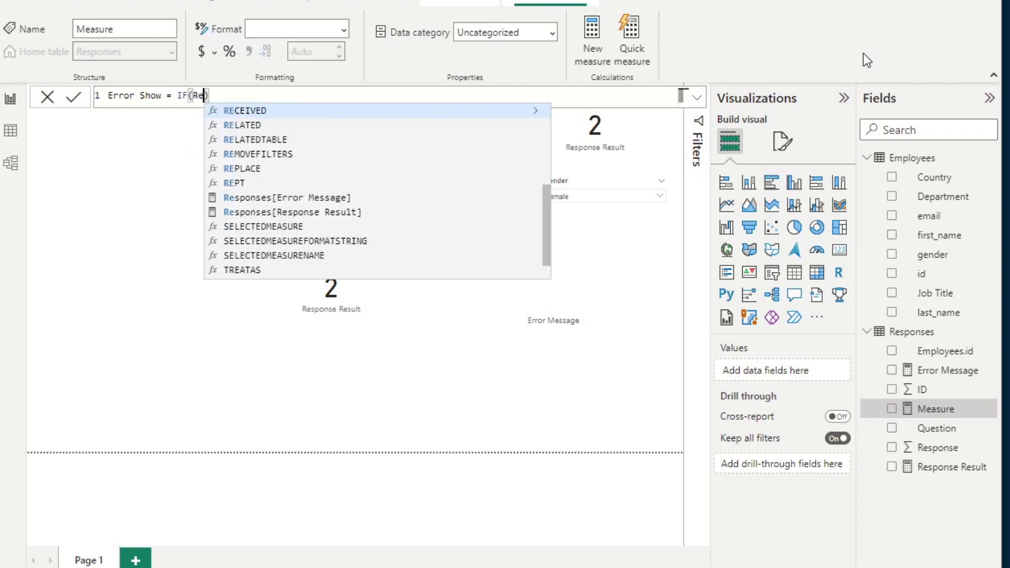
key(Tab)
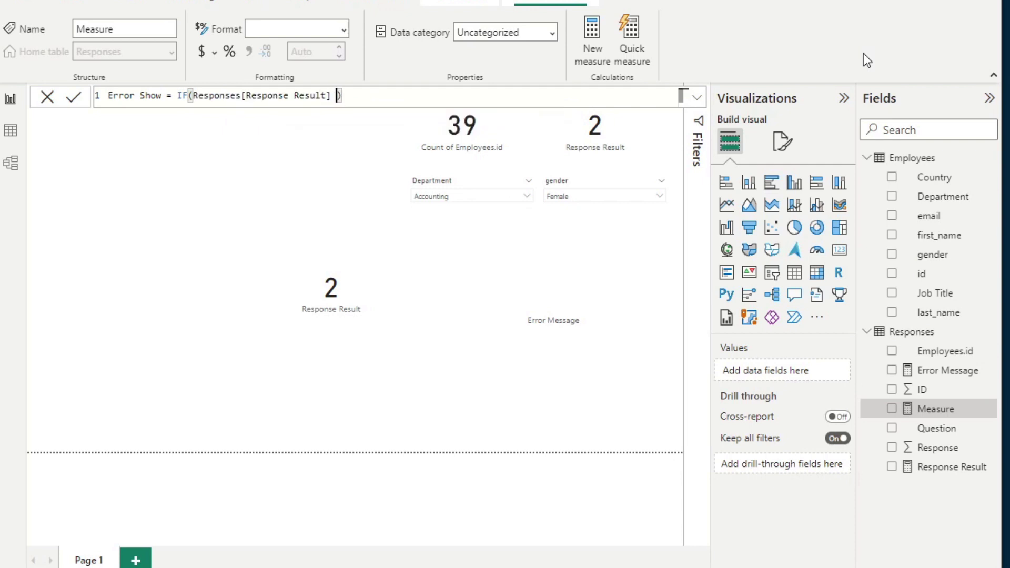
text(= "", )
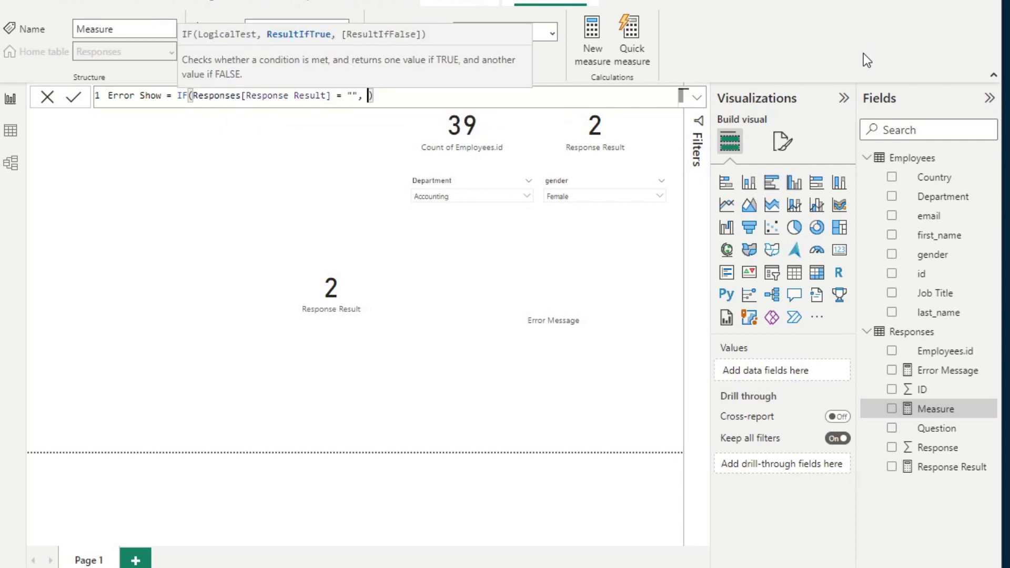
text("White", )
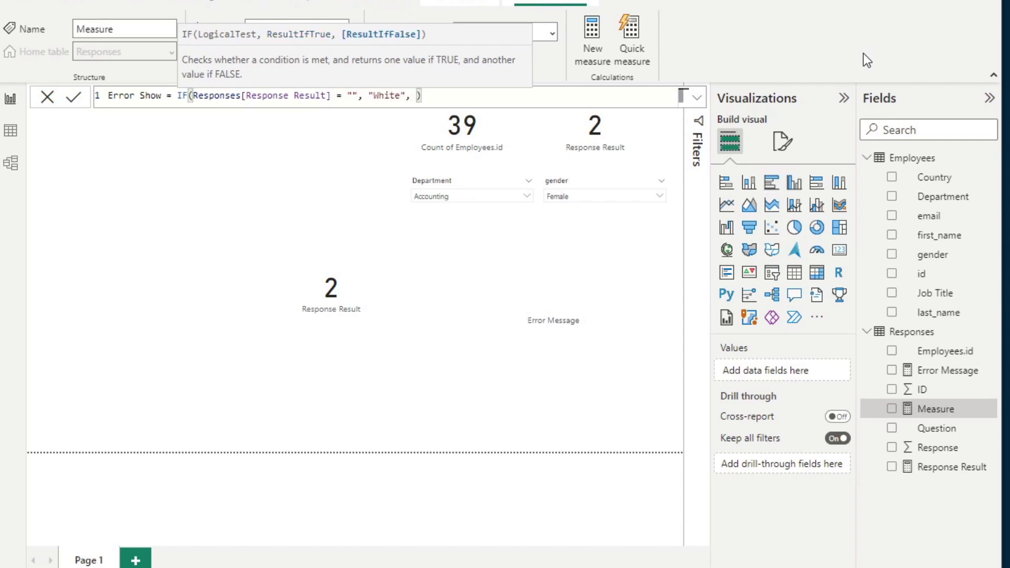
text("F)
key(BackSpace)
text(#FFFFFF00)
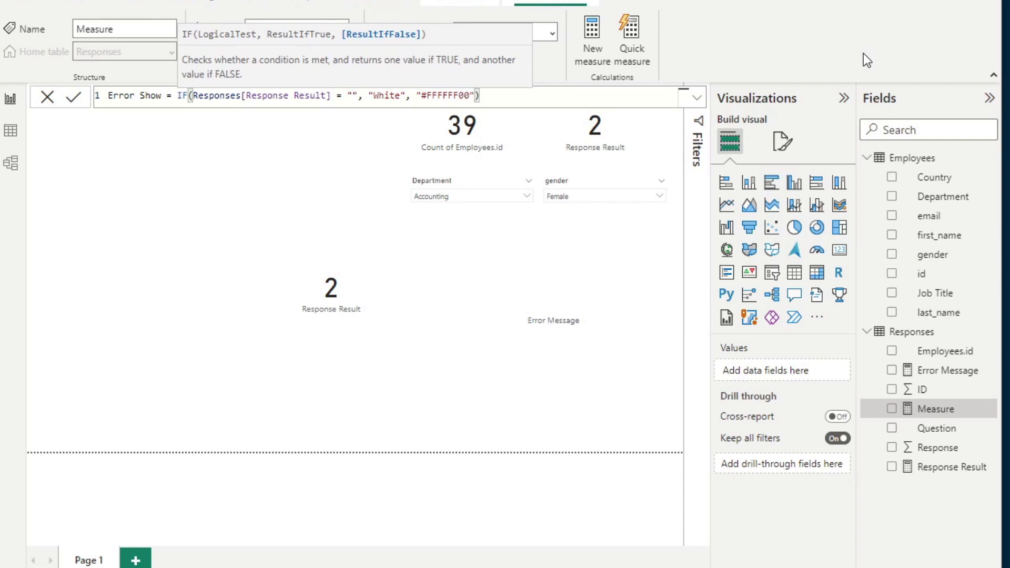
key(End)
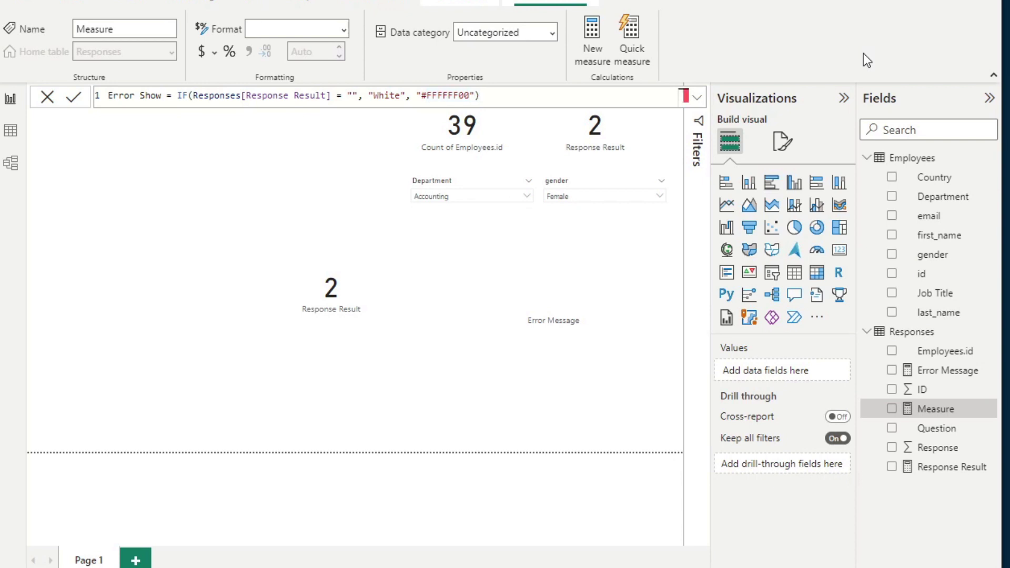
key(Return)
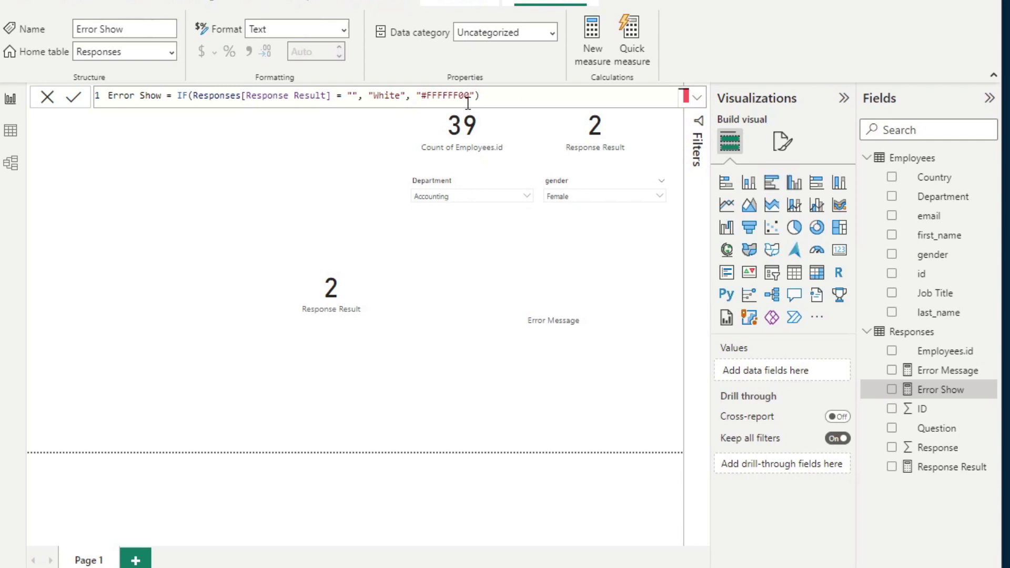
Move the Error Message card higher on the report page.
click(557, 298)
drag(574, 307, 541, 310)
click(784, 141)
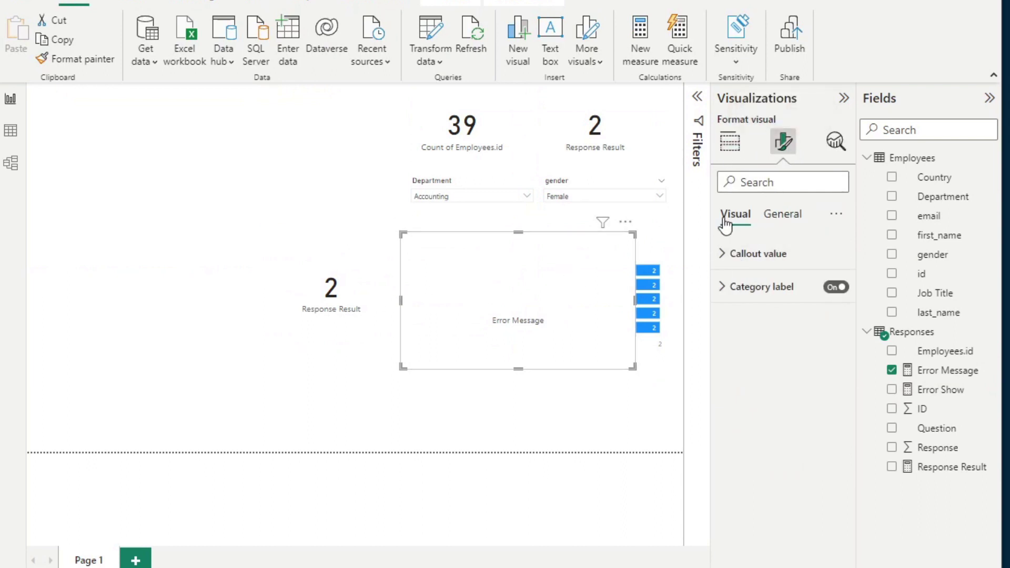
click(730, 141)
click(784, 141)
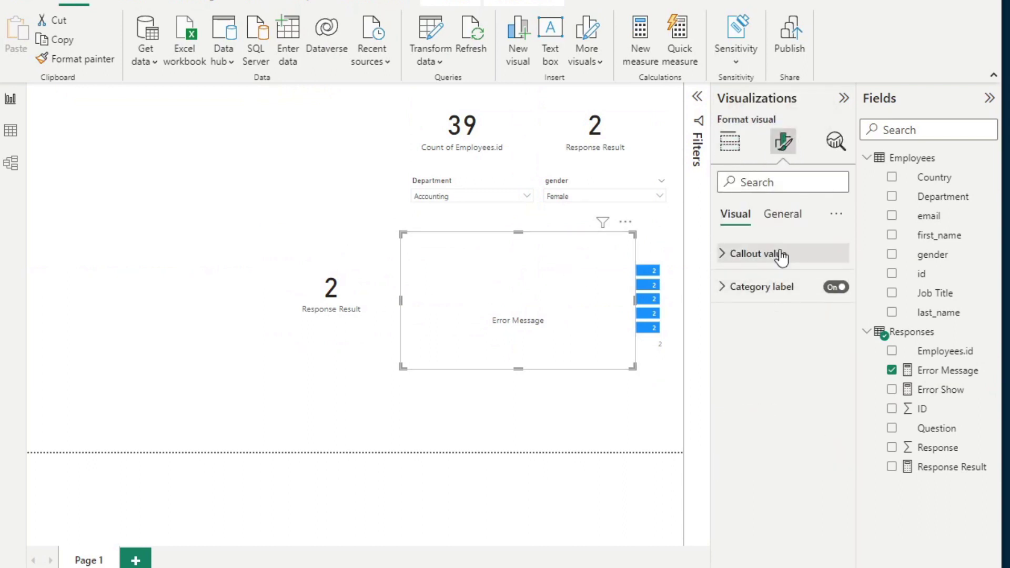
Set the card's Effects background colour to follow the Error Show field value.
click(781, 254)
click(767, 253)
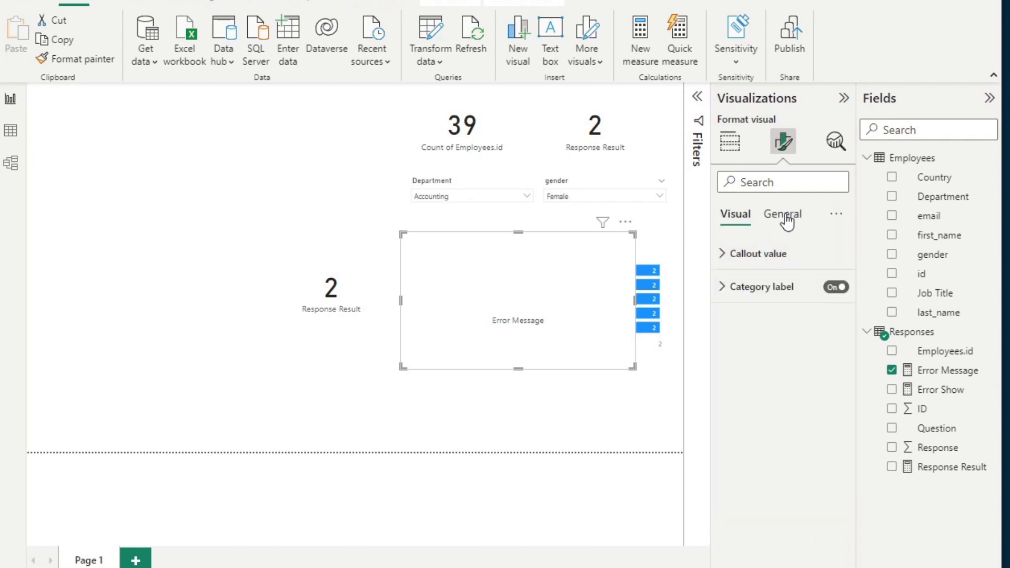
click(786, 217)
click(757, 322)
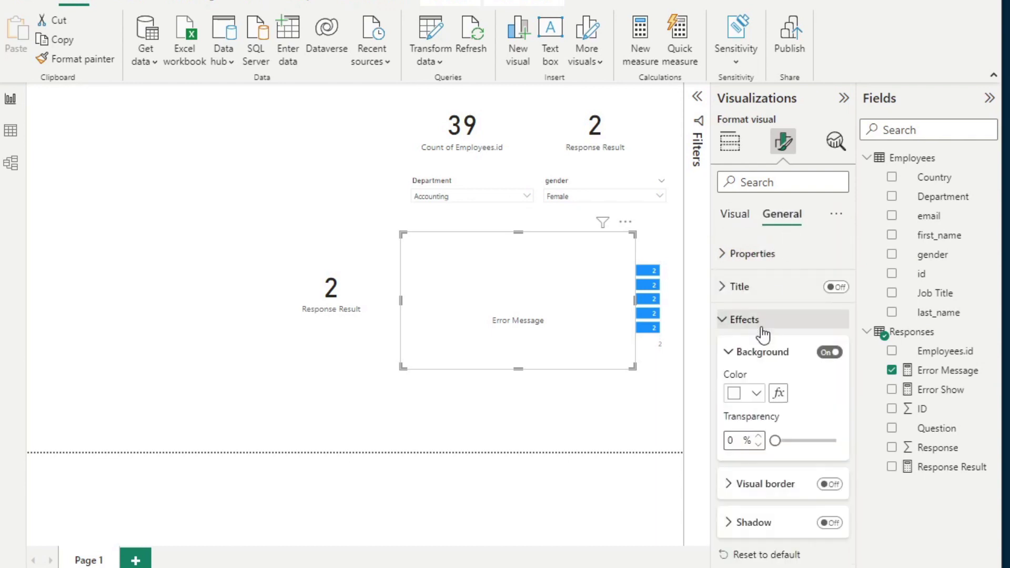
click(779, 394)
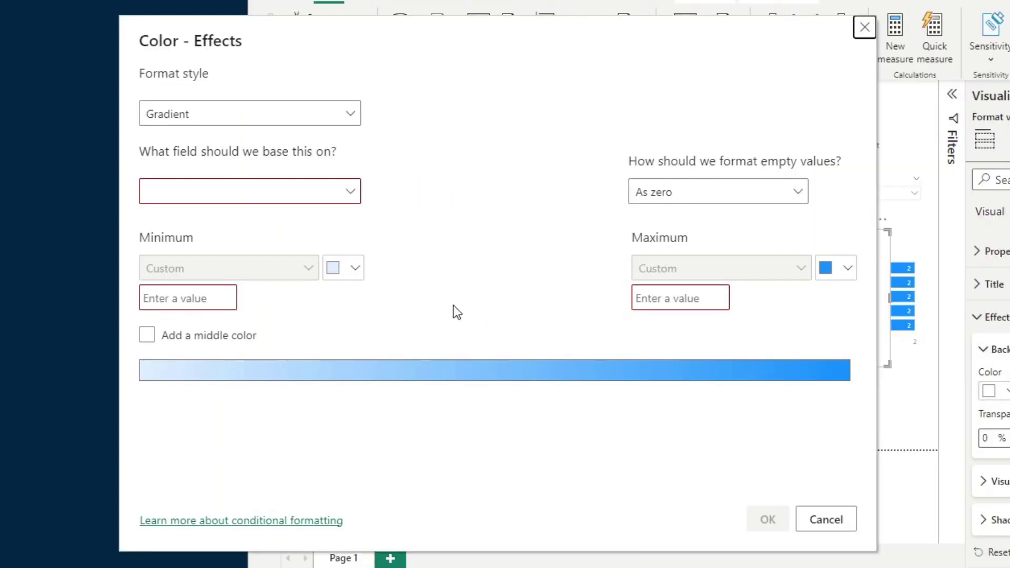
click(326, 115)
click(221, 190)
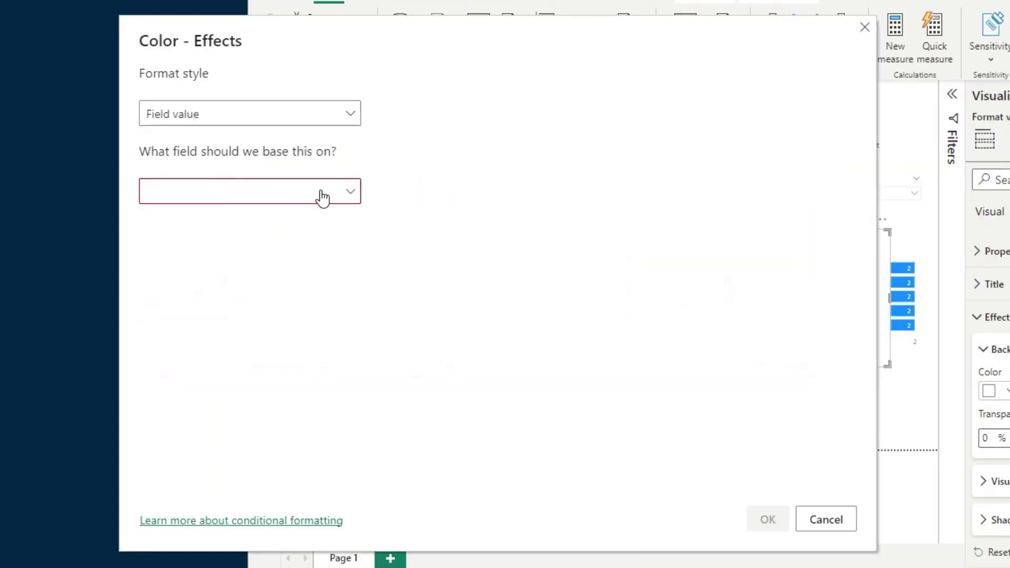
click(258, 203)
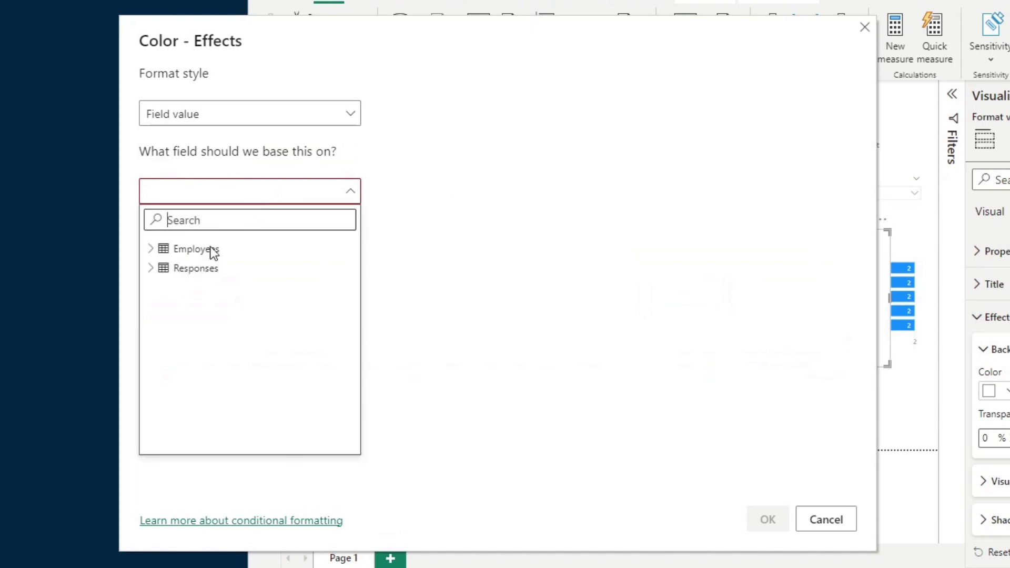
click(150, 269)
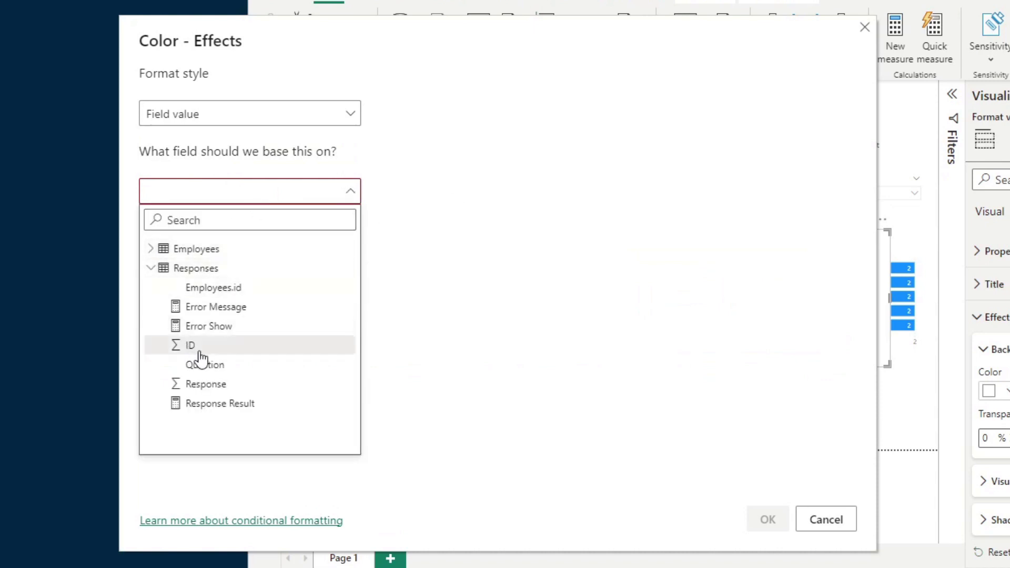
click(232, 326)
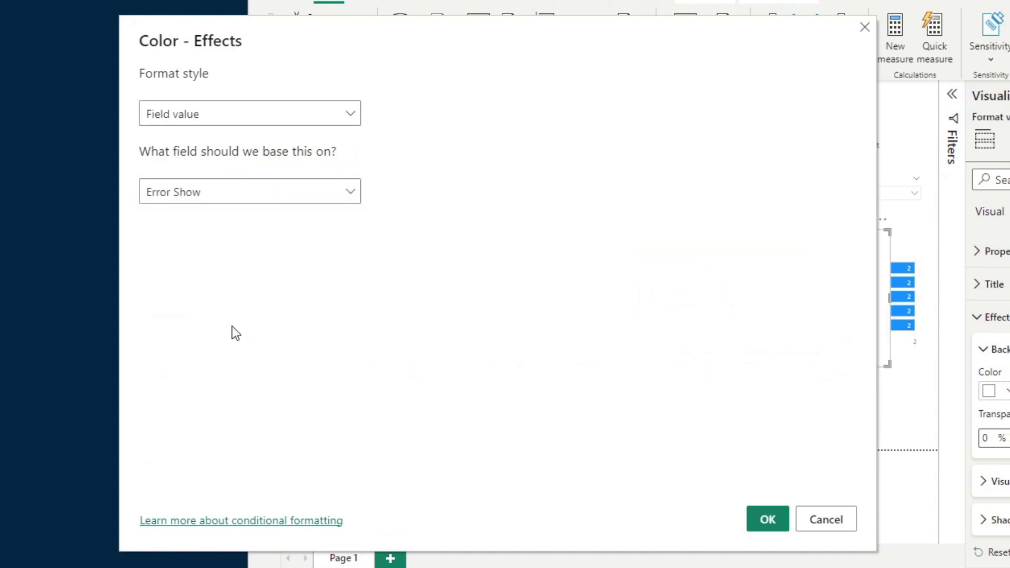
click(765, 517)
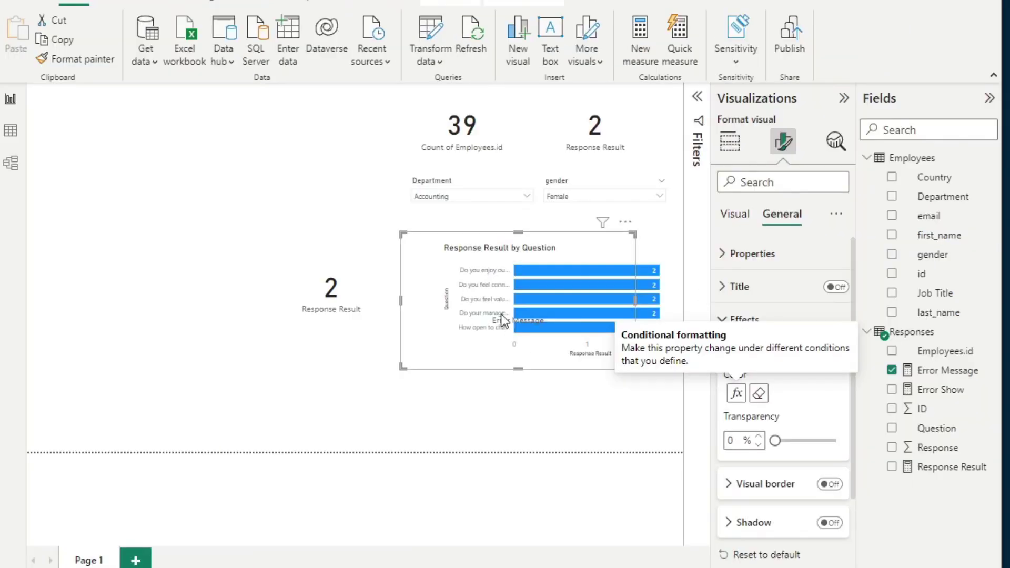
Turn off the card's category label and position it over the bar chart.
drag(750, 317, 717, 387)
drag(464, 390, 542, 380)
click(734, 217)
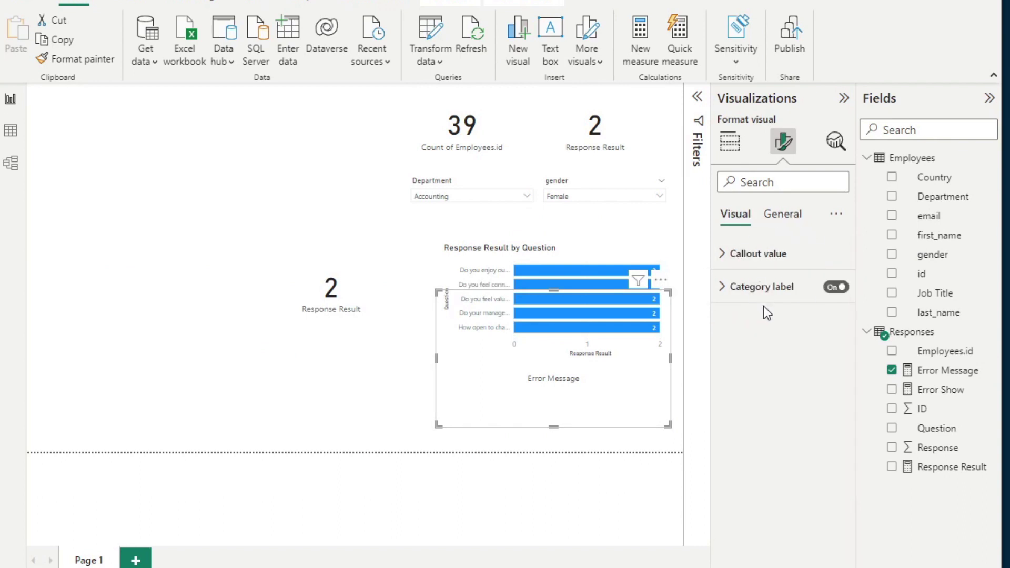
click(836, 288)
drag(531, 389, 515, 329)
click(519, 431)
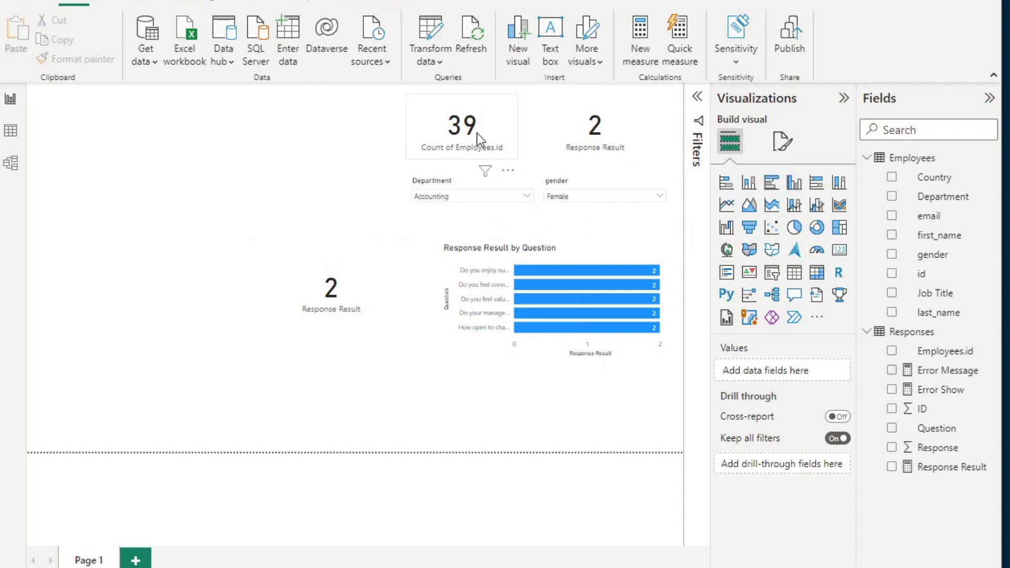
Filter the gender slicer to Bigender only.
click(601, 196)
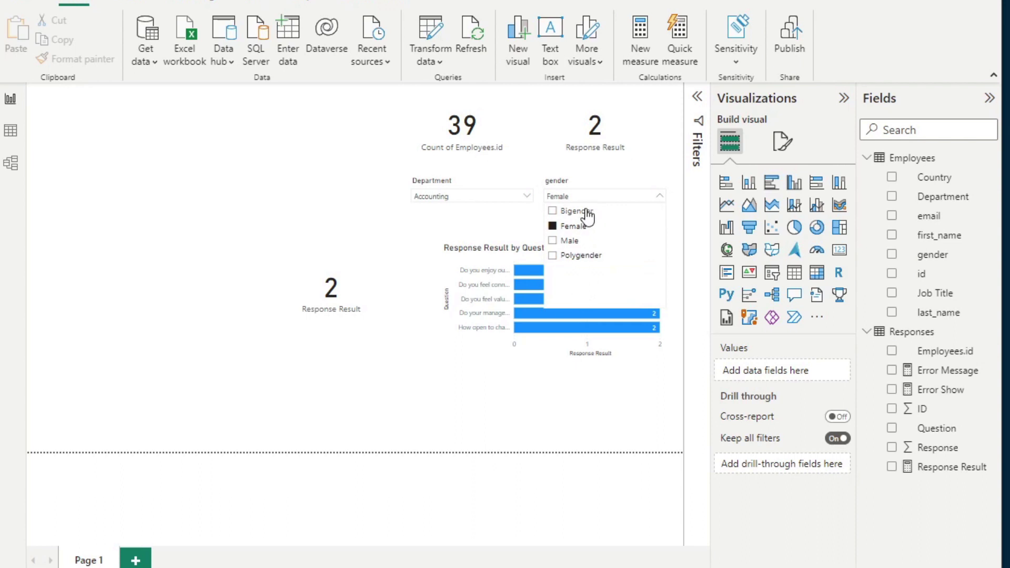
click(576, 211)
click(528, 409)
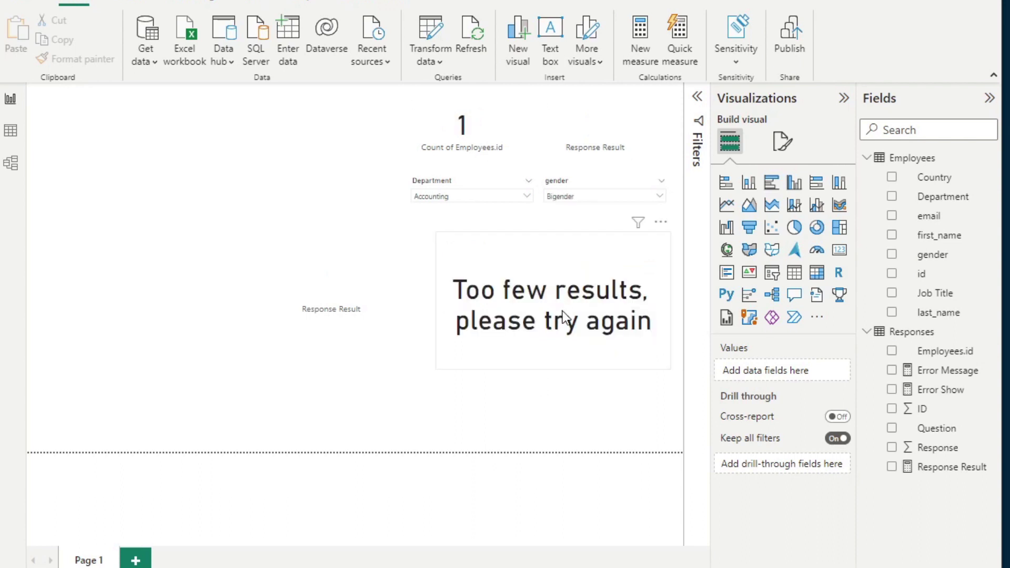
Style the Too few results message with callout font size 30 in red.
click(563, 310)
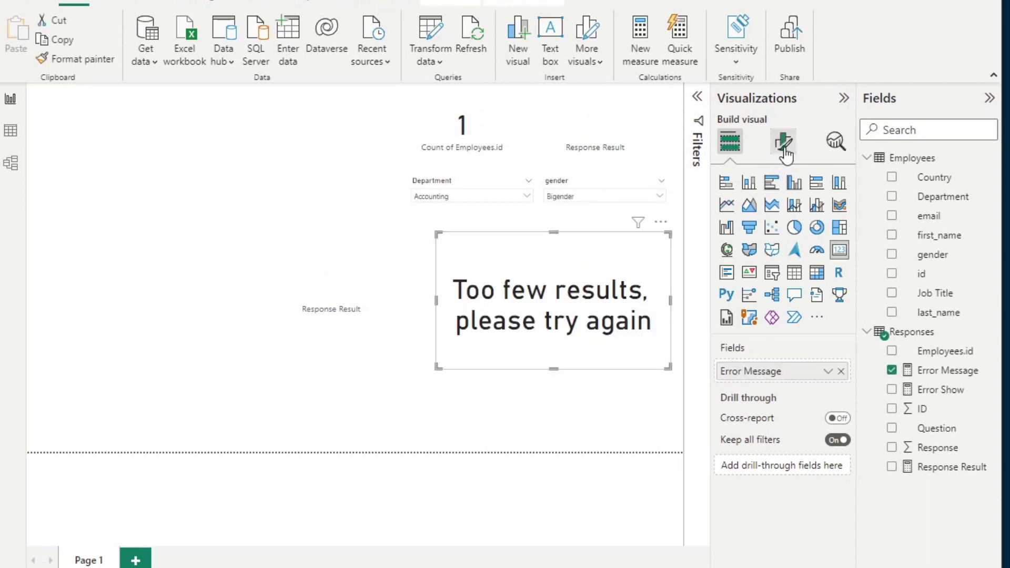
click(782, 141)
click(759, 254)
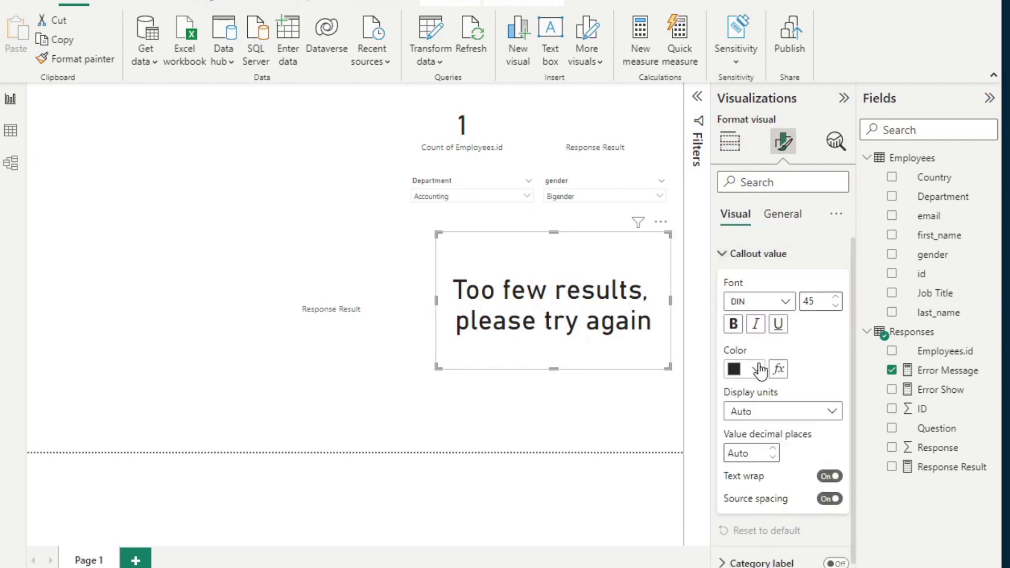
double_click(817, 299)
text(30)
key(Return)
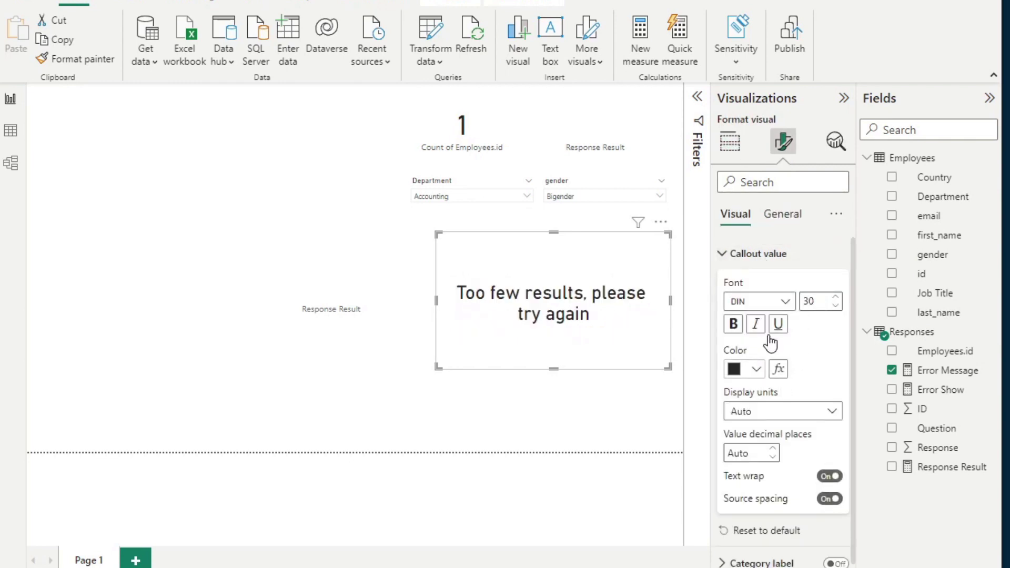
click(756, 370)
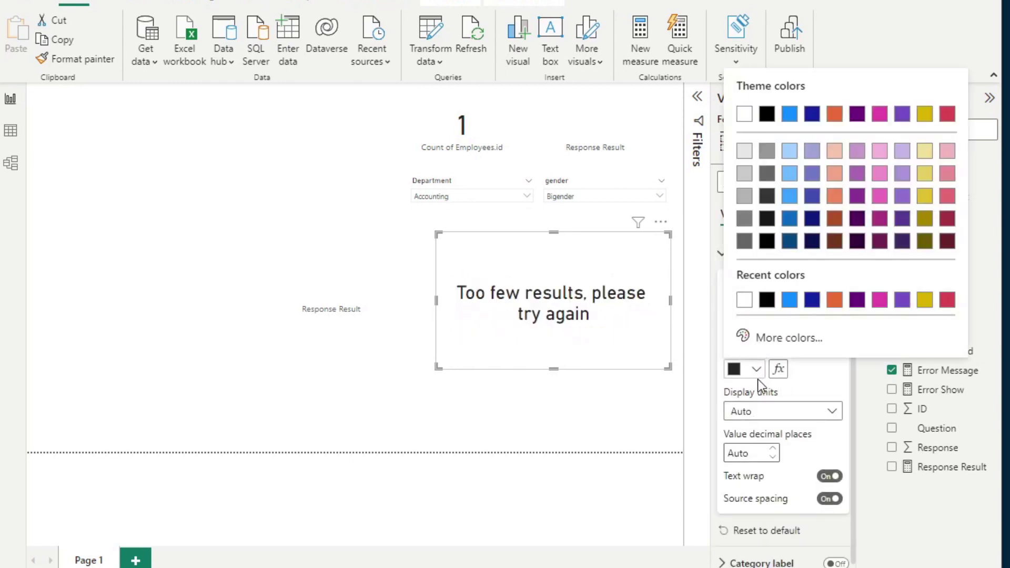
click(946, 302)
click(574, 401)
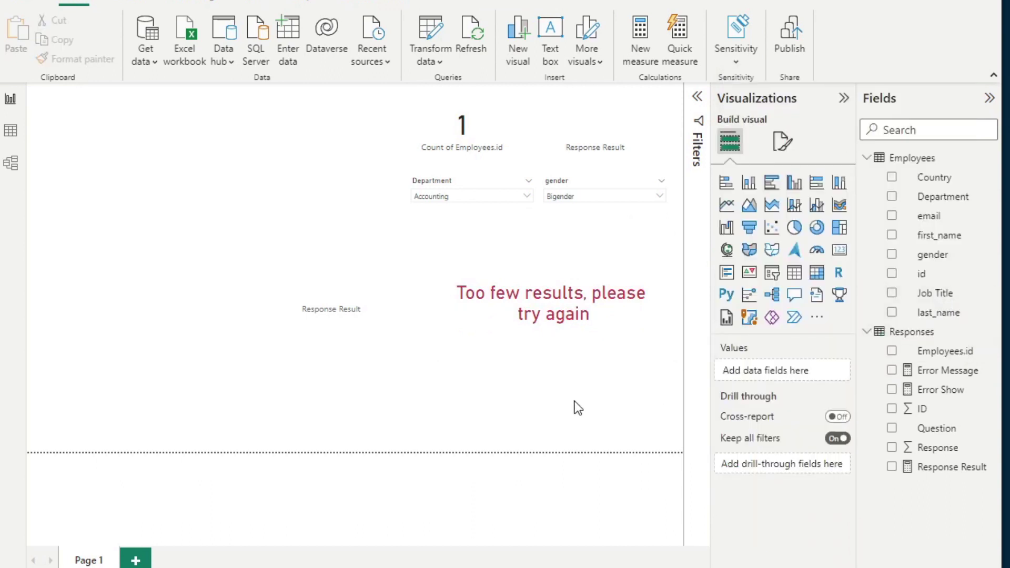
click(573, 305)
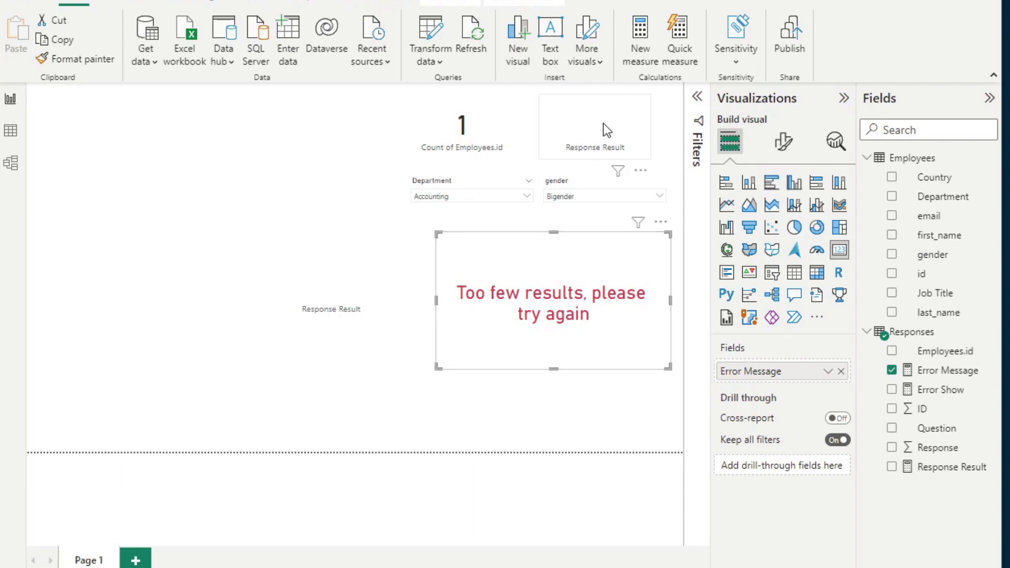
Duplicate the red message card and fit it over the top-right Response Result card.
key(ctrl+c)
key(ctrl+v)
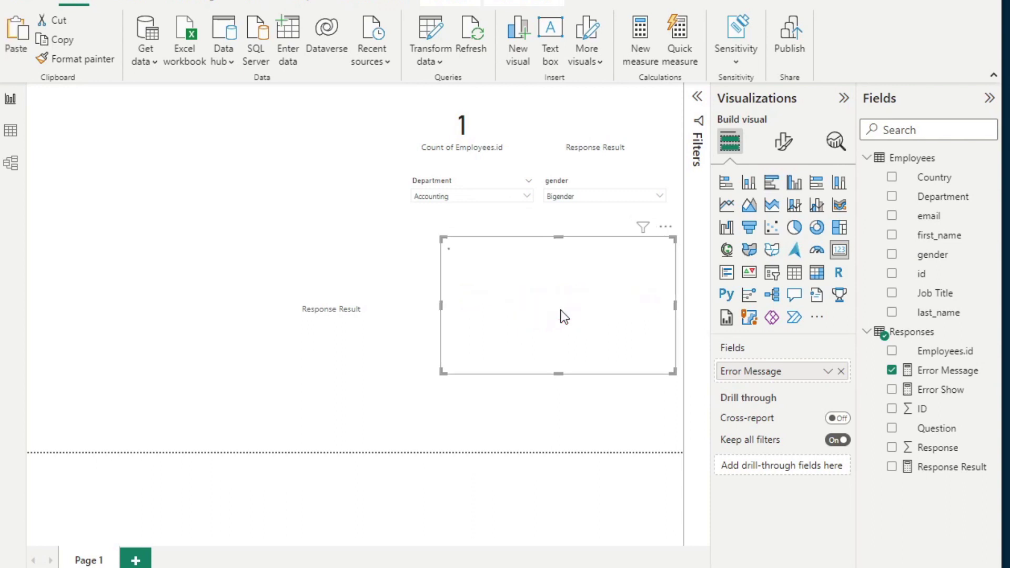
drag(538, 315, 550, 188)
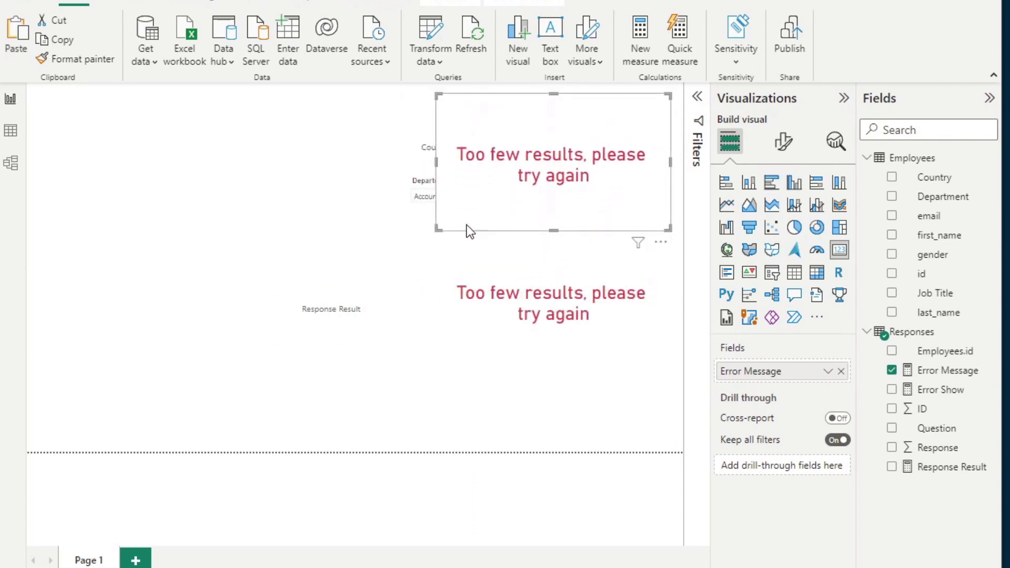
drag(436, 231, 529, 162)
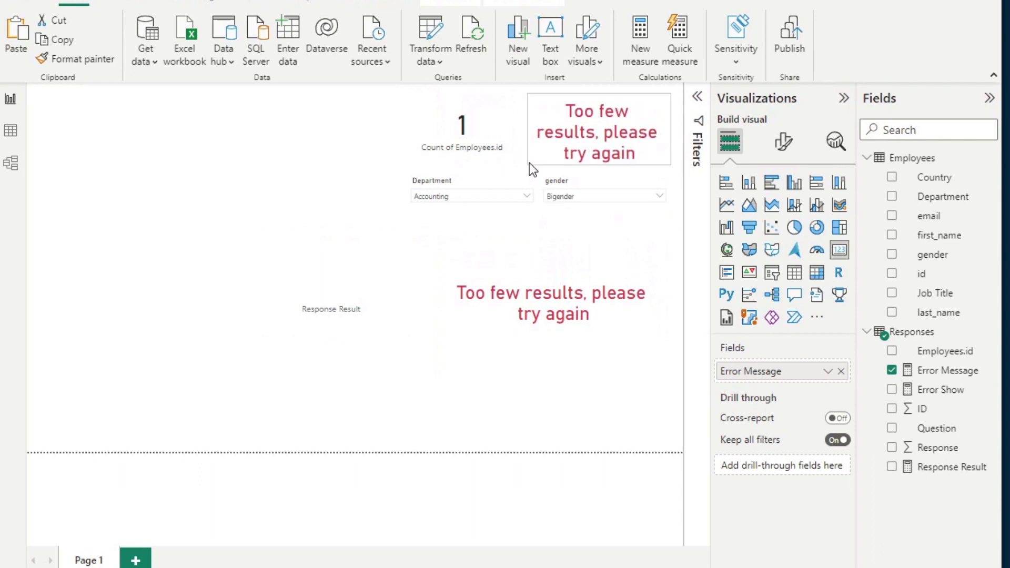
Test the overlays by filtering gender to Female, then Male, then Polygender.
click(636, 193)
click(575, 229)
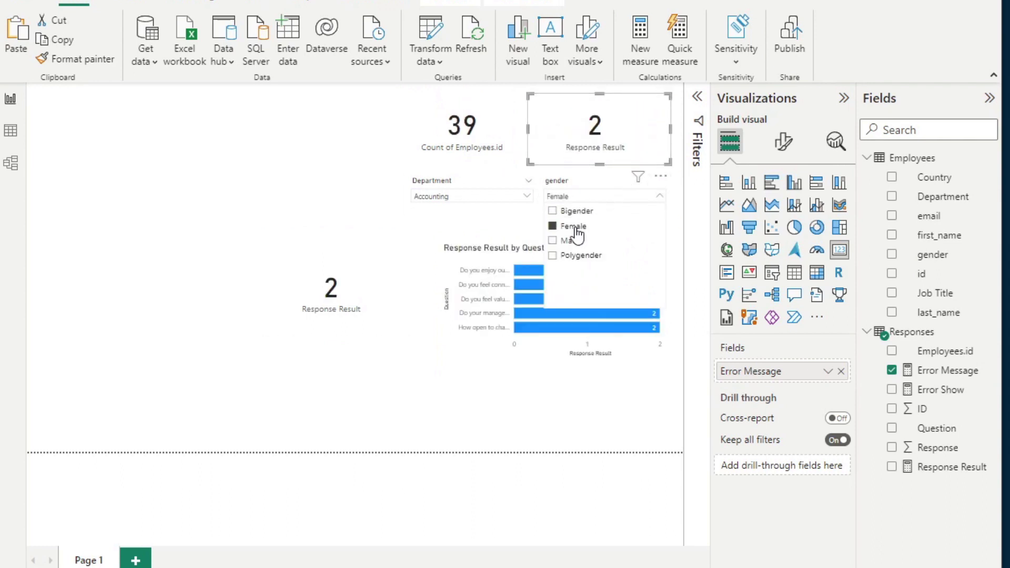
click(573, 241)
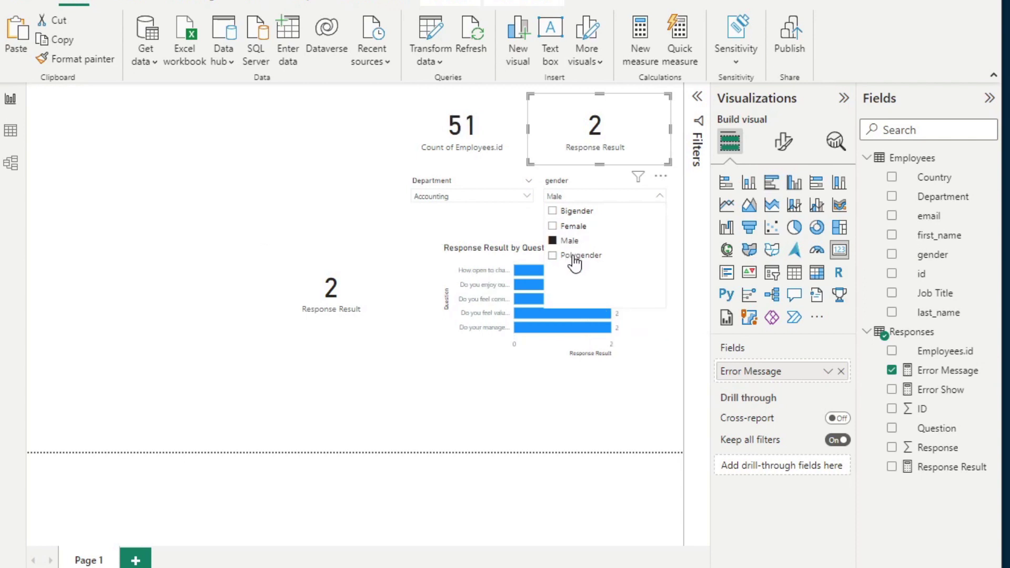
click(576, 256)
click(471, 425)
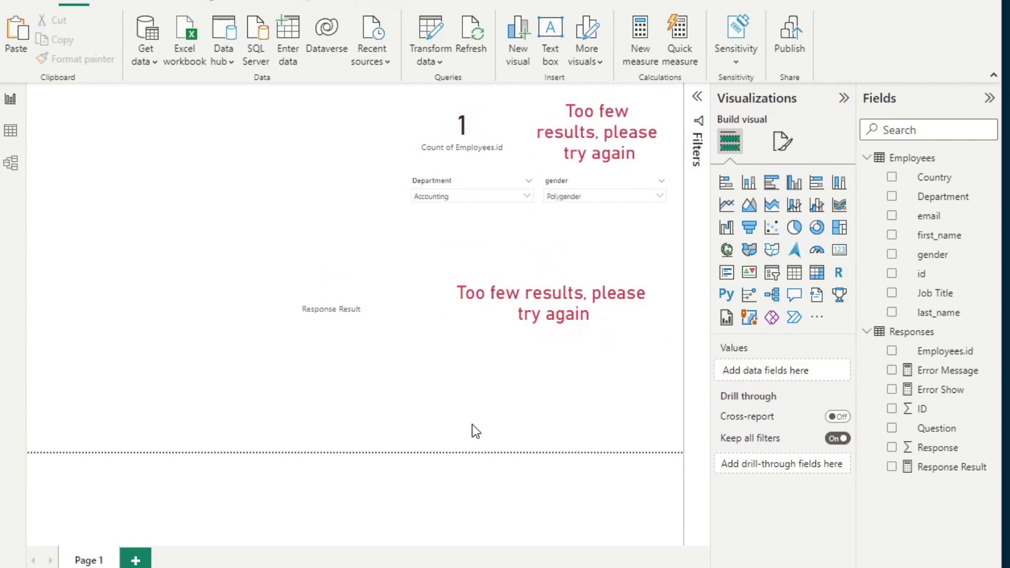